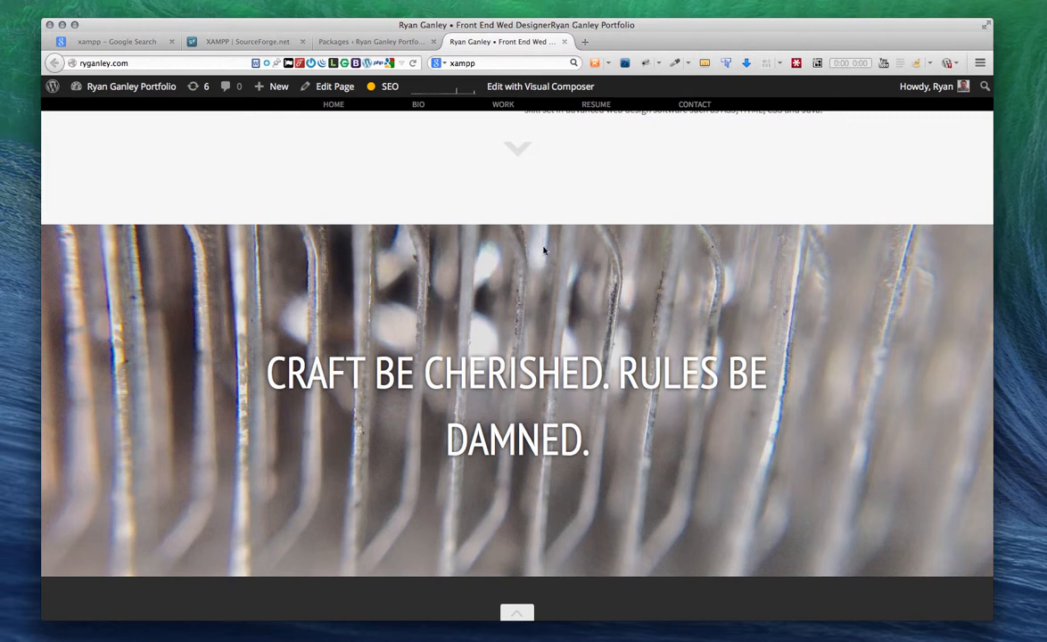
Step: Look through the live portfolio site, select its web address, and close its tab
{"action": "scroll", "coordinate": [494, 217], "scroll_direction": "down", "scroll_amount": 5}
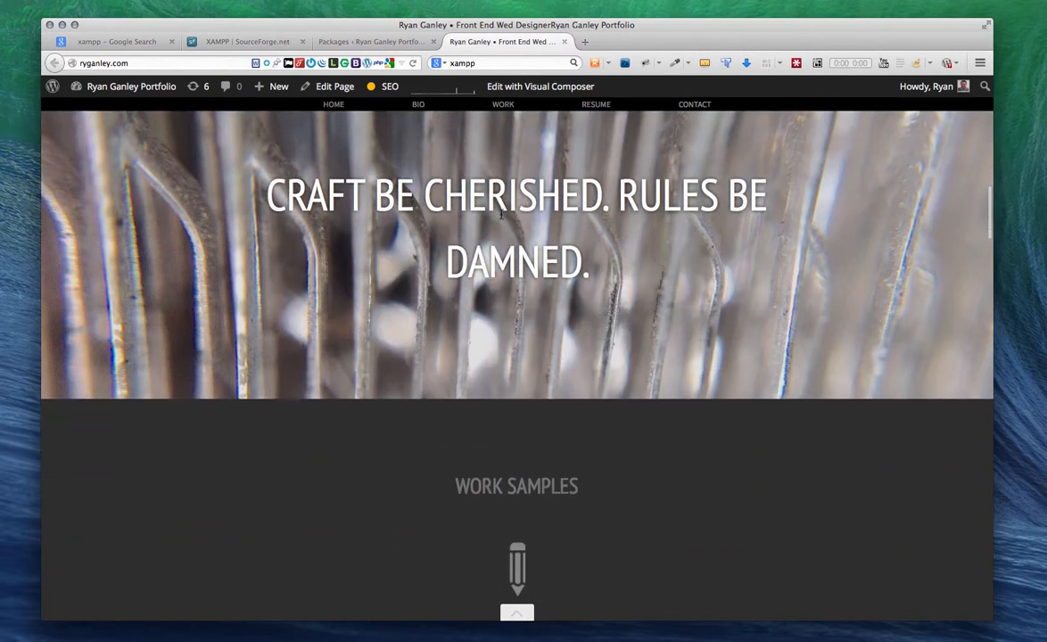
{"action": "scroll", "coordinate": [509, 217], "scroll_direction": "up", "scroll_amount": 2}
{"action": "scroll", "coordinate": [508, 217], "scroll_direction": "up", "scroll_amount": 3}
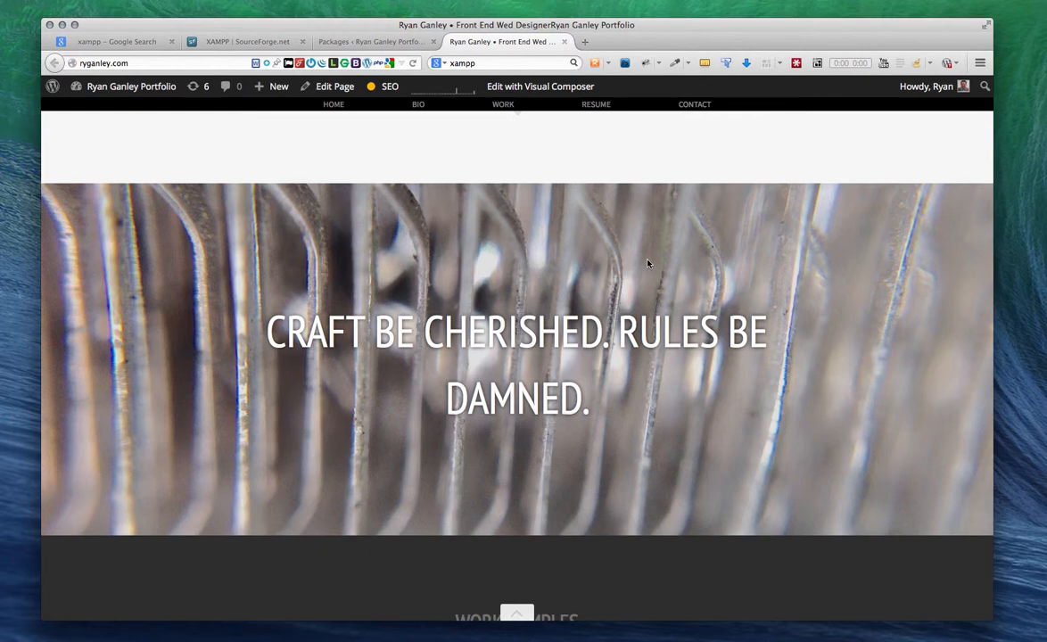
{"action": "scroll", "coordinate": [648, 264], "scroll_direction": "up", "scroll_amount": 1}
{"action": "scroll", "coordinate": [642, 265], "scroll_direction": "down", "scroll_amount": 2}
{"action": "scroll", "coordinate": [632, 271], "scroll_direction": "up", "scroll_amount": 4}
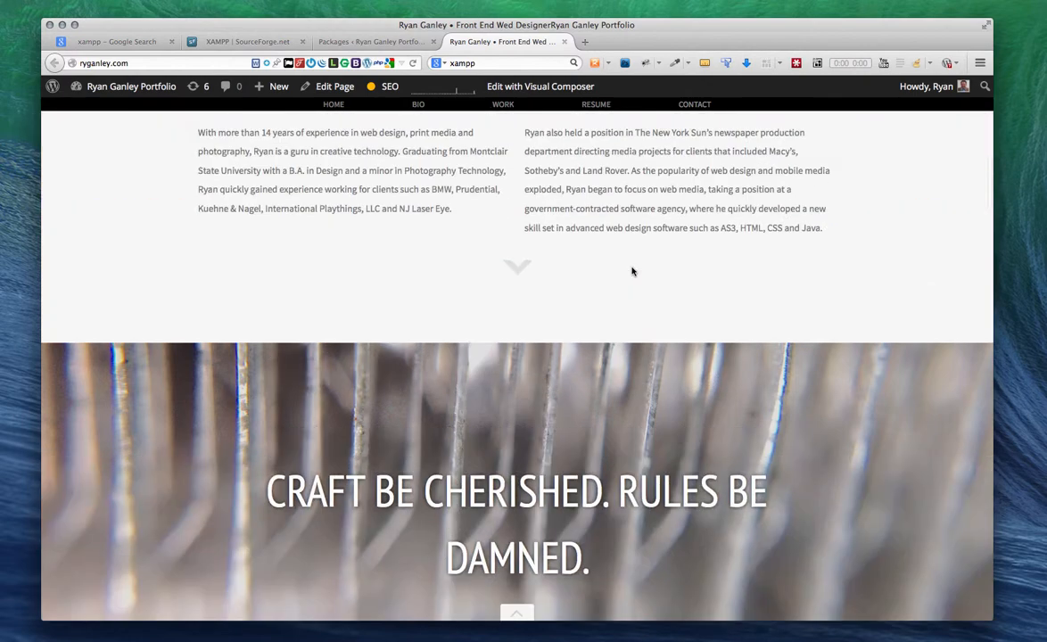
{"action": "scroll", "coordinate": [633, 271], "scroll_direction": "up", "scroll_amount": 10}
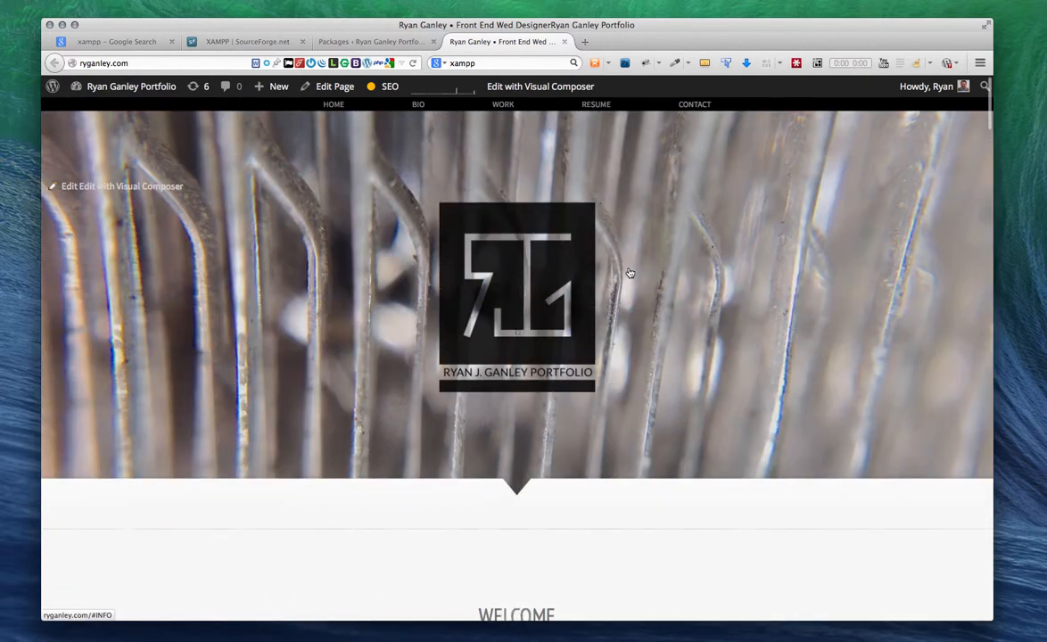
{"action": "scroll", "coordinate": [630, 273], "scroll_direction": "down", "scroll_amount": 15}
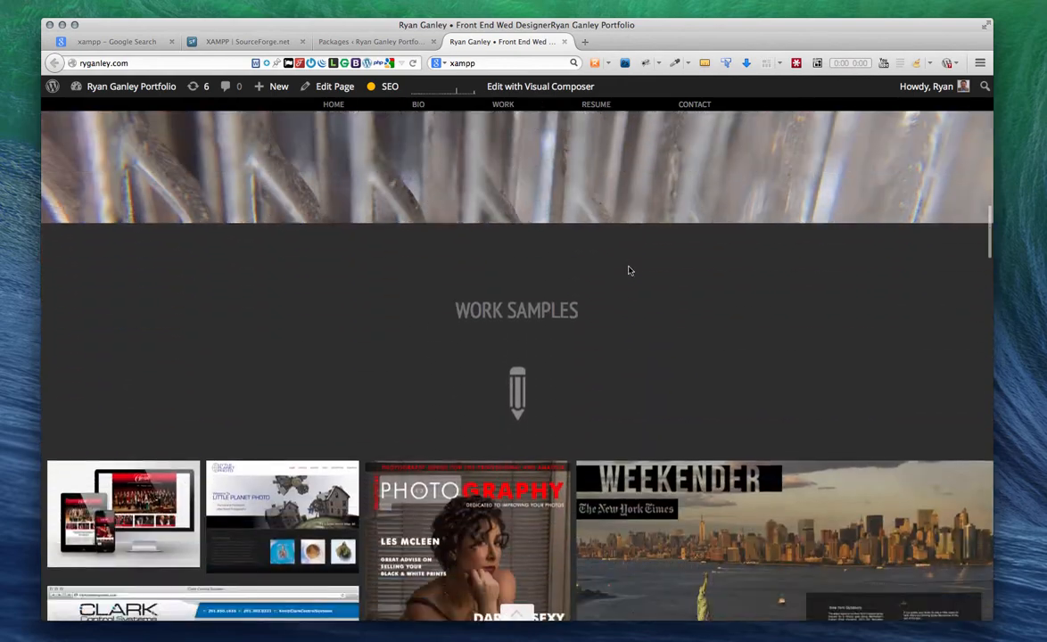
{"action": "scroll", "coordinate": [628, 270], "scroll_direction": "down", "scroll_amount": 12}
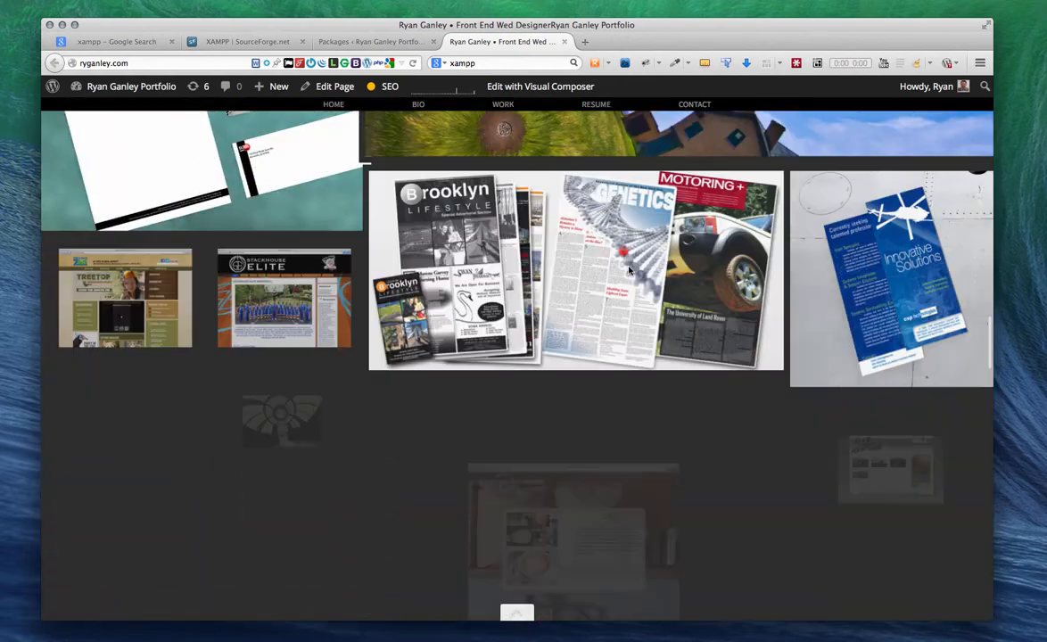
{"action": "scroll", "coordinate": [629, 270], "scroll_direction": "down", "scroll_amount": 12}
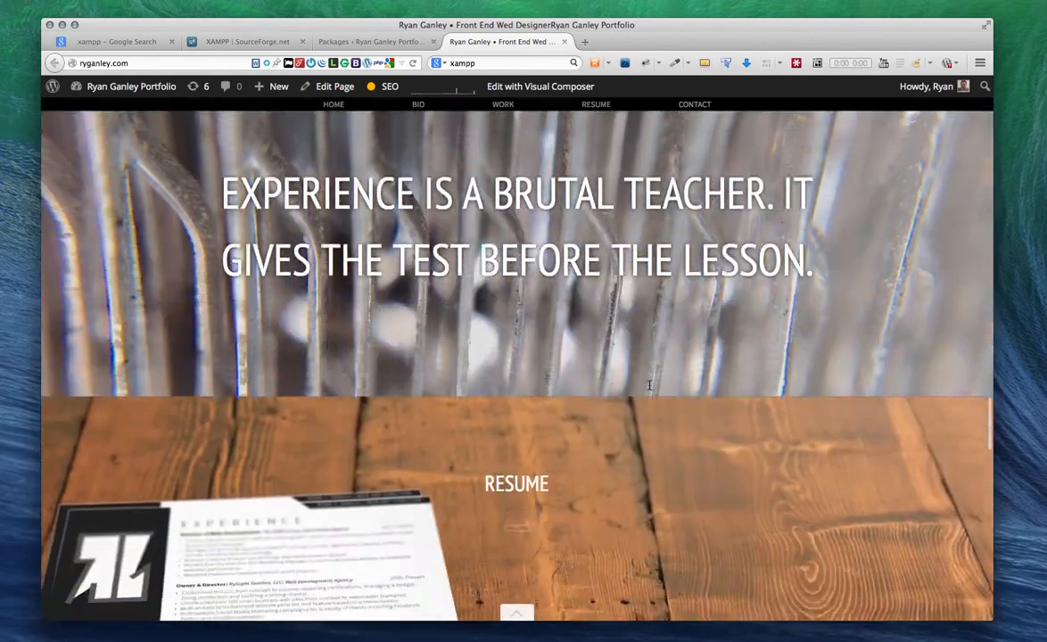
{"action": "scroll", "coordinate": [649, 385], "scroll_direction": "down", "scroll_amount": 12}
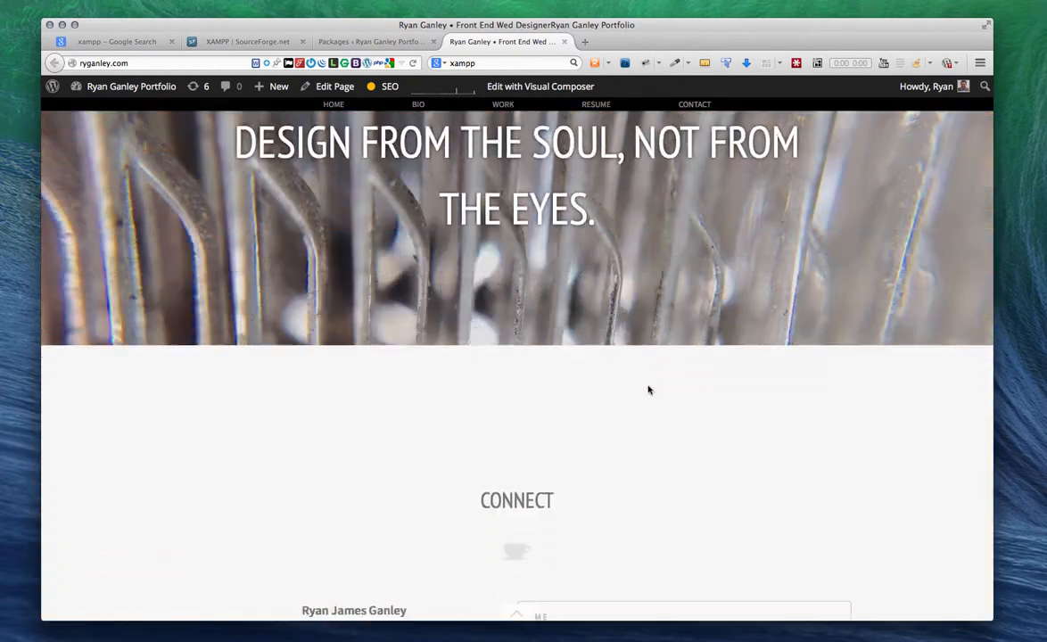
{"action": "scroll", "coordinate": [648, 389], "scroll_direction": "down", "scroll_amount": 2}
{"action": "left_click", "coordinate": [147, 63]}
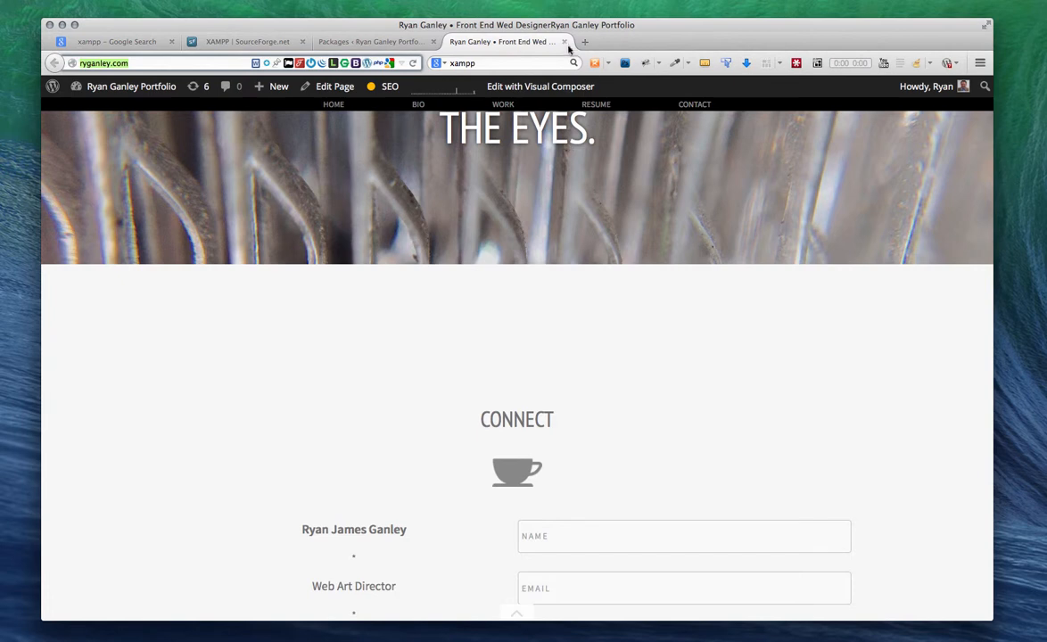
{"action": "left_click", "coordinate": [564, 41]}
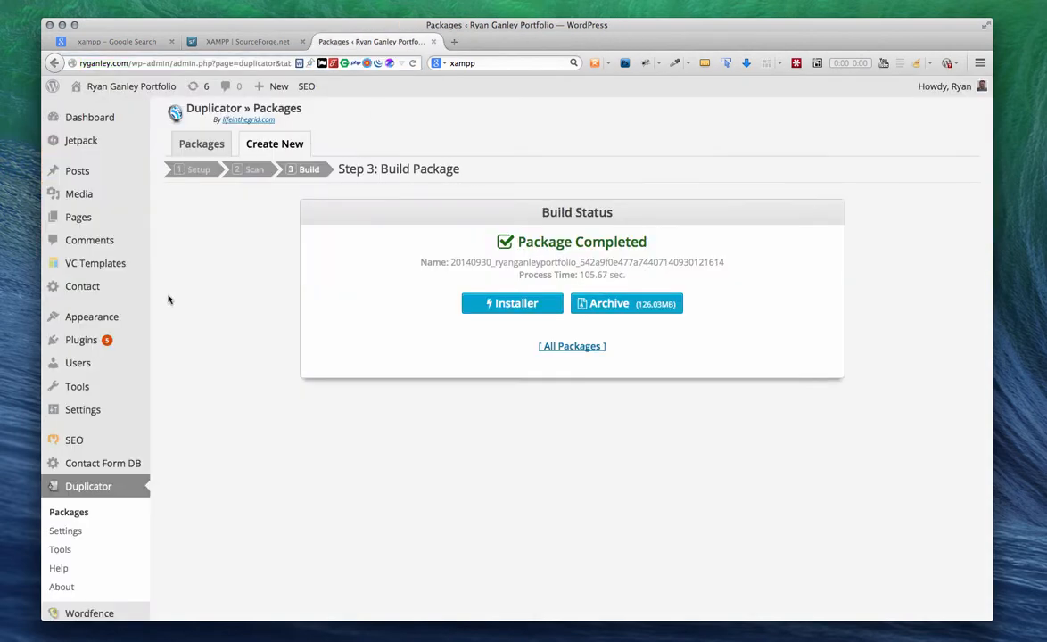
Step: Search Add New plugins for 'Duplicator' and find it already installed
{"action": "left_click", "coordinate": [82, 340]}
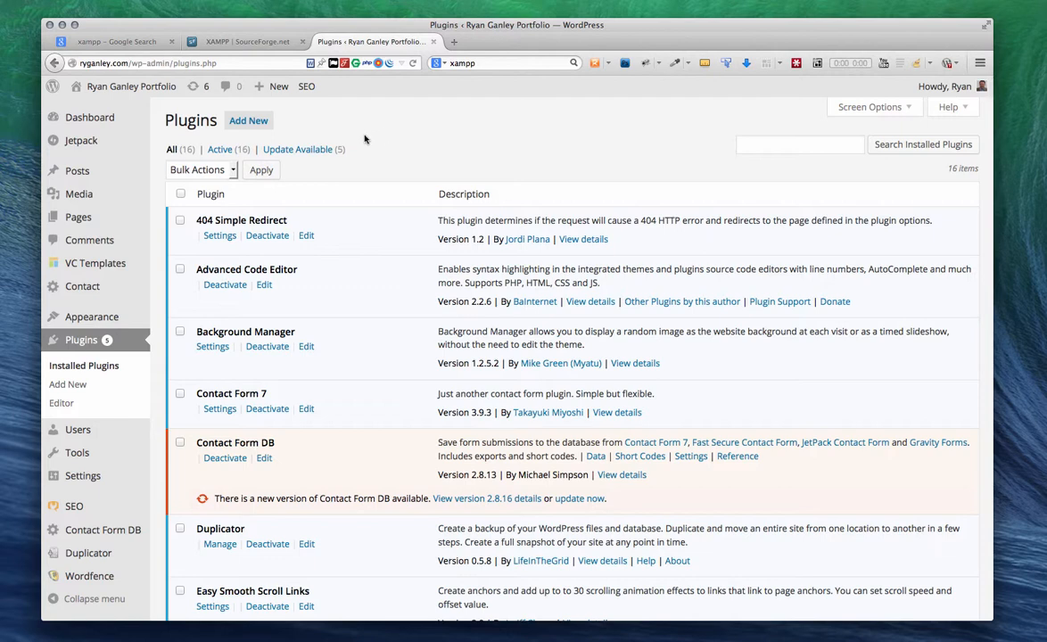
{"action": "left_click", "coordinate": [68, 385]}
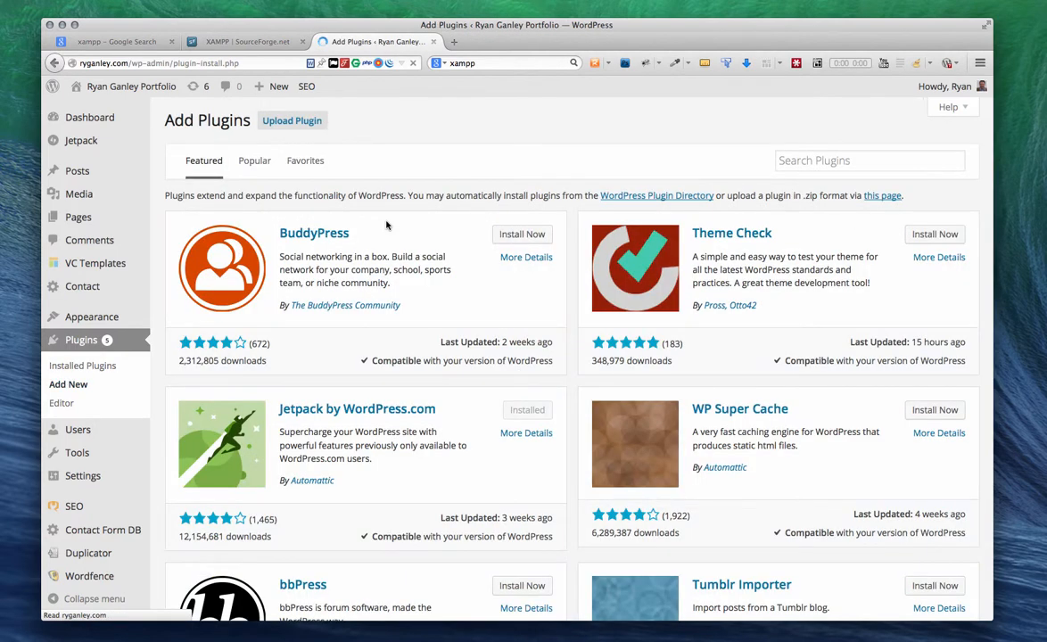
{"action": "left_click", "coordinate": [829, 157]}
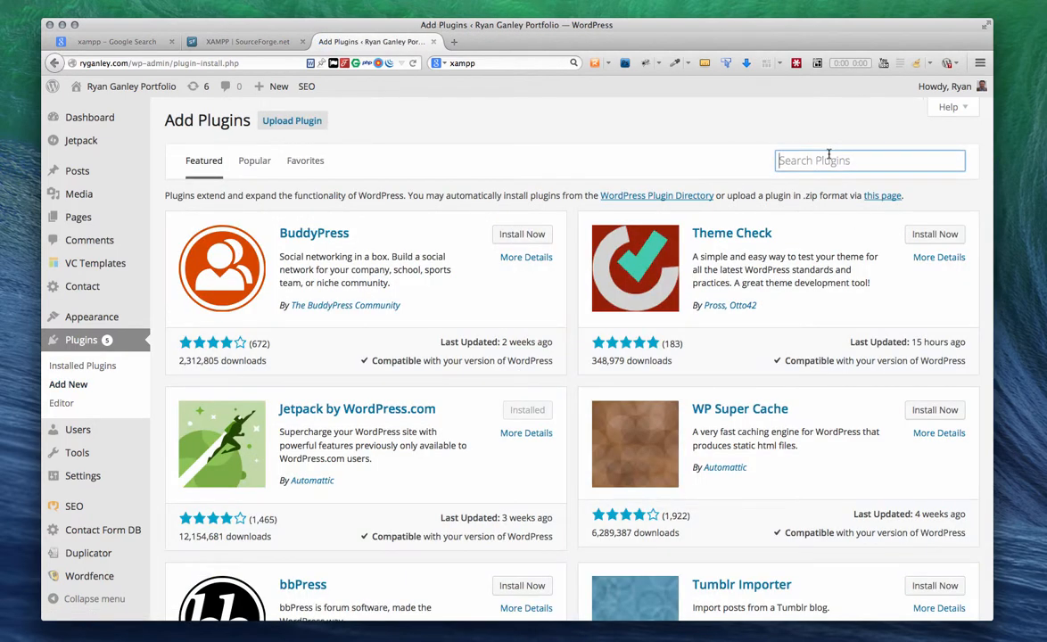
{"action": "type", "text": "du"}
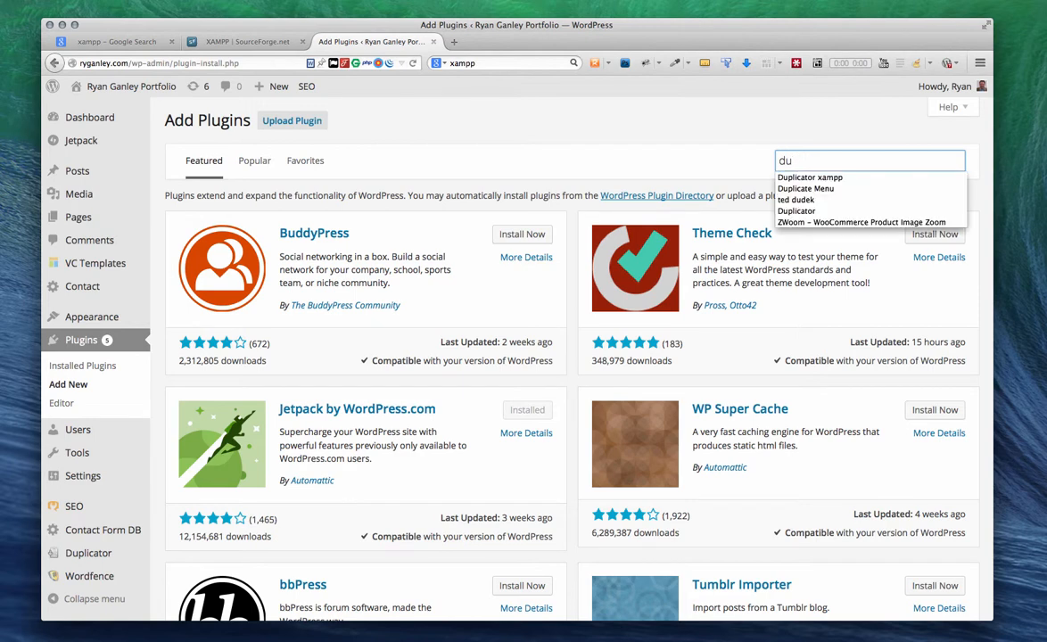
{"action": "type", "text": "p"}
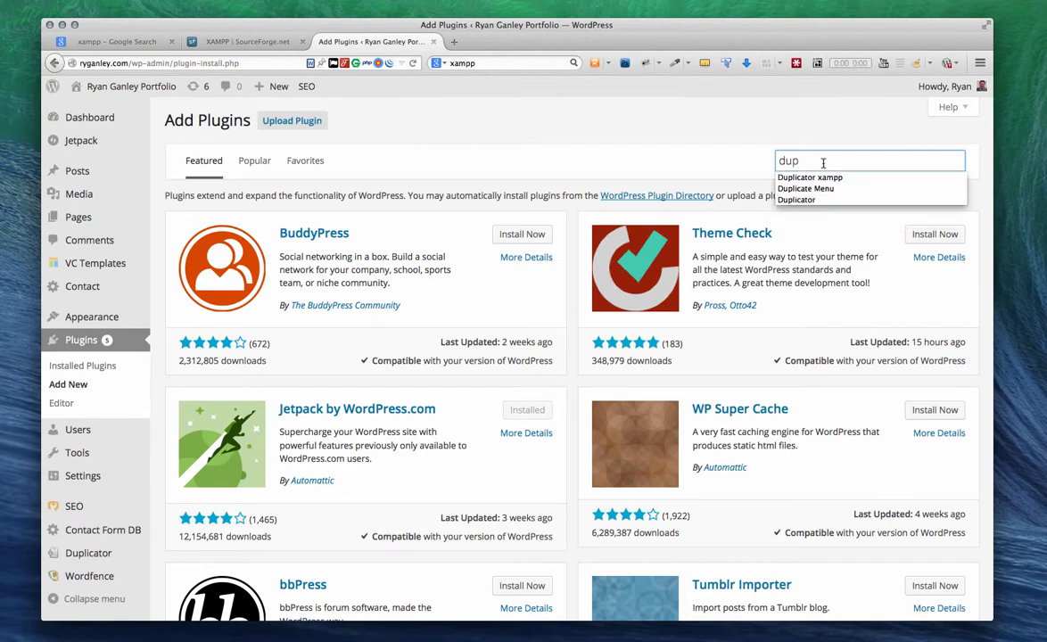
{"action": "left_click", "coordinate": [816, 200]}
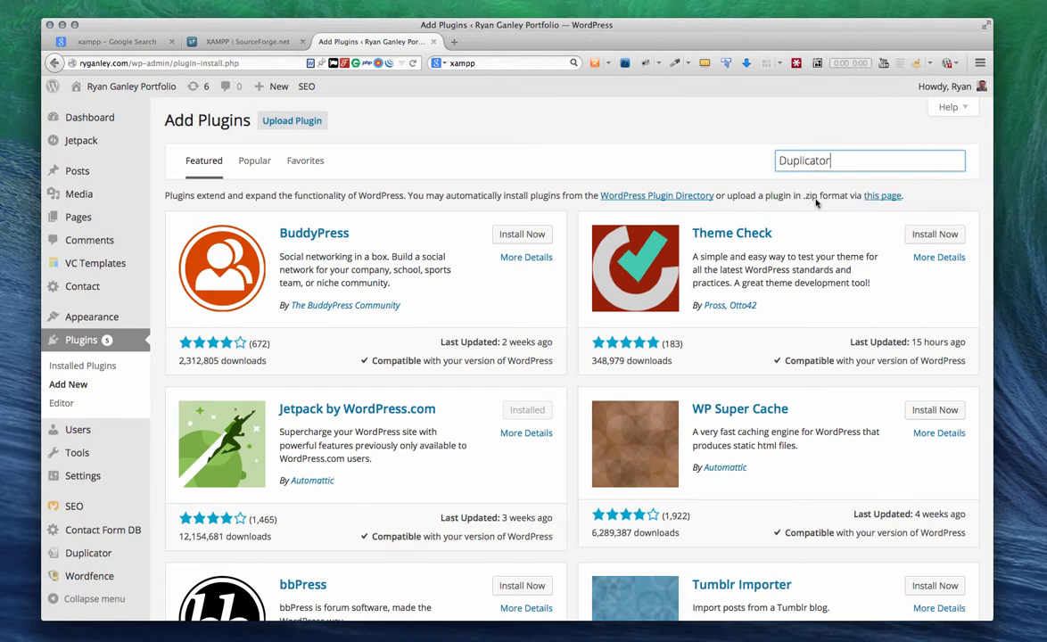
{"action": "left_click", "coordinate": [882, 162]}
{"action": "key", "text": "Return"}
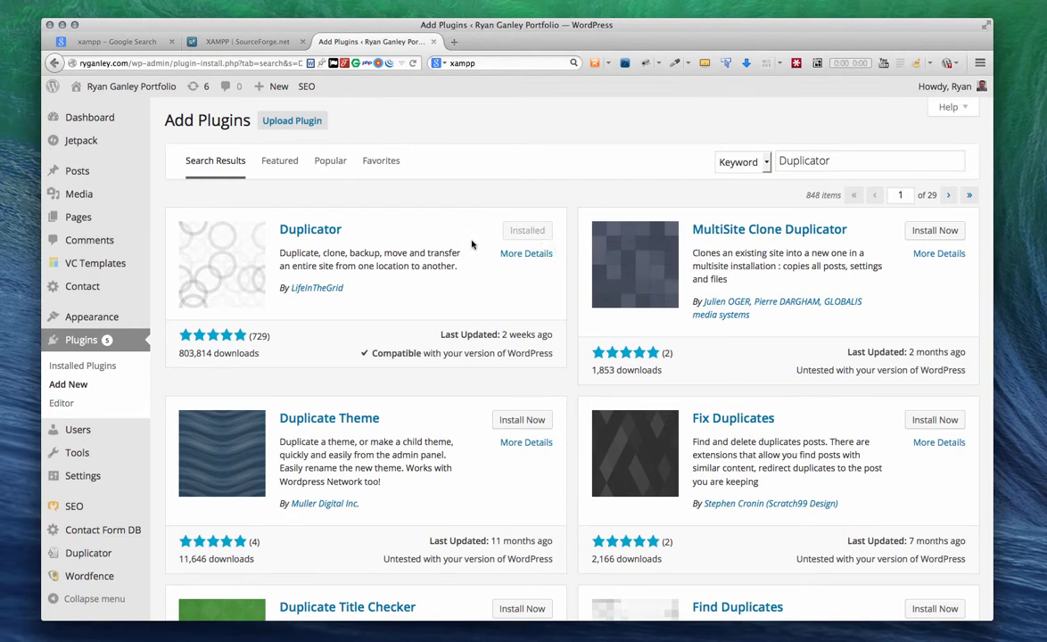
{"action": "scroll", "coordinate": [476, 256], "scroll_direction": "down", "scroll_amount": 1}
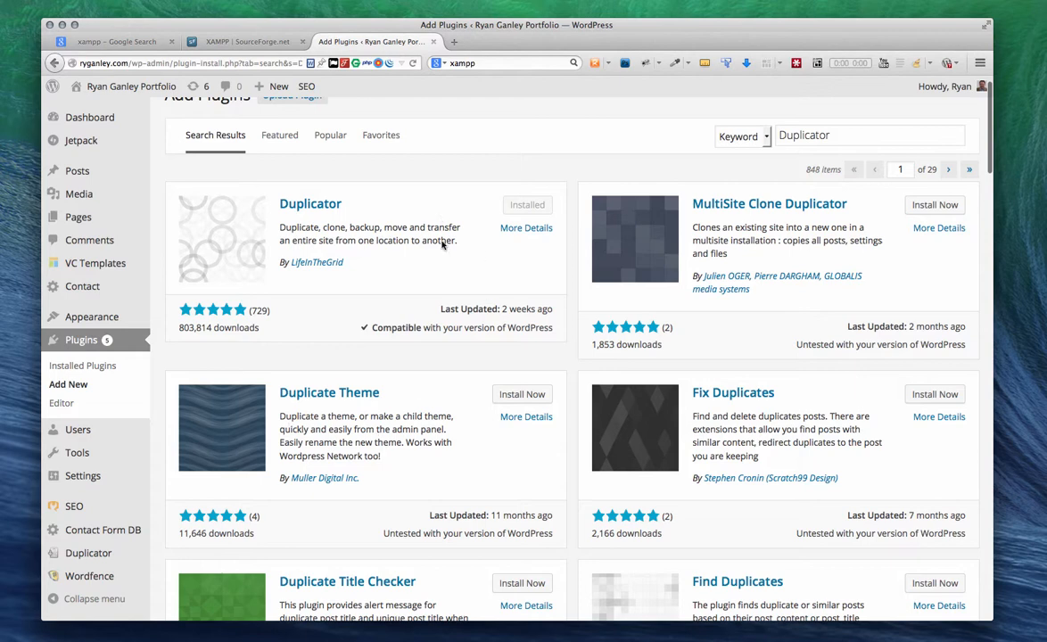
{"action": "scroll", "coordinate": [442, 244], "scroll_direction": "down", "scroll_amount": 2}
{"action": "mouse_move", "coordinate": [85, 555]}
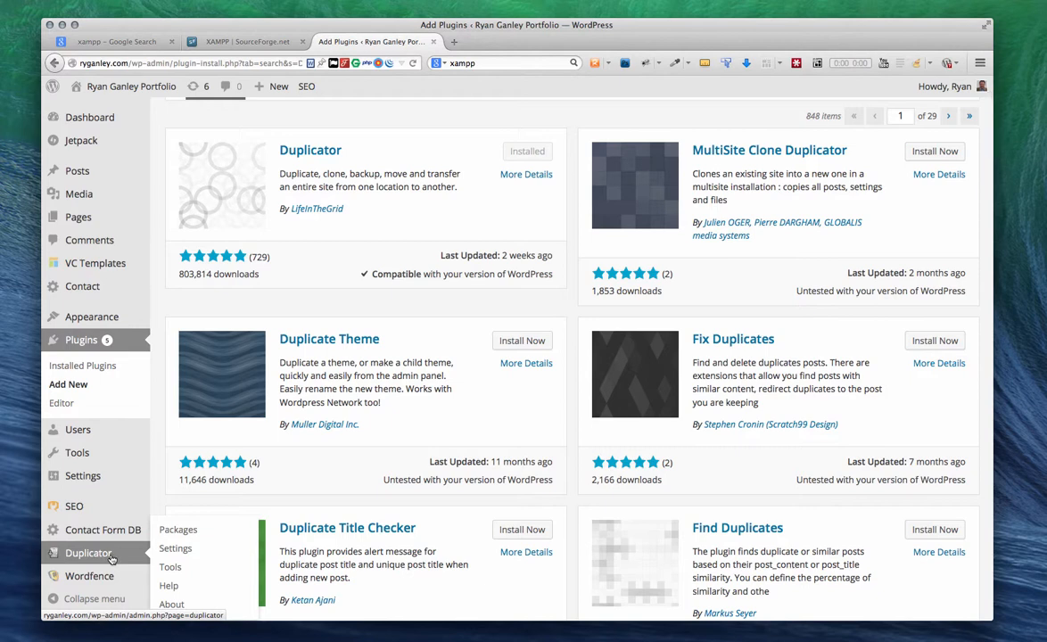
Step: Start a new package under Duplicator > Packages and select 'First' in its notes
{"action": "left_click", "coordinate": [174, 530]}
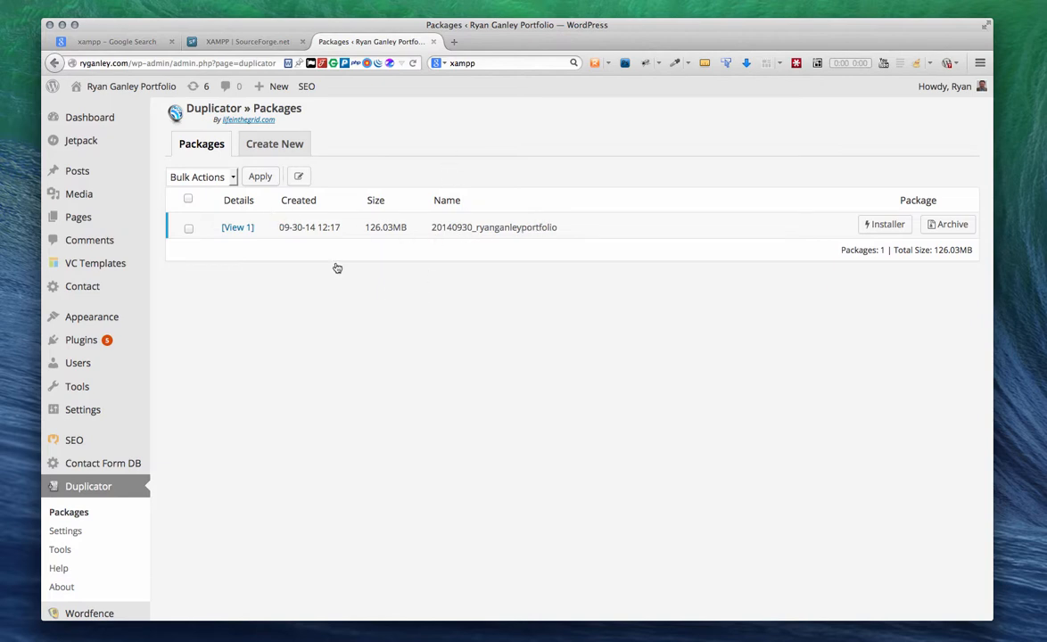
{"action": "left_click", "coordinate": [280, 146]}
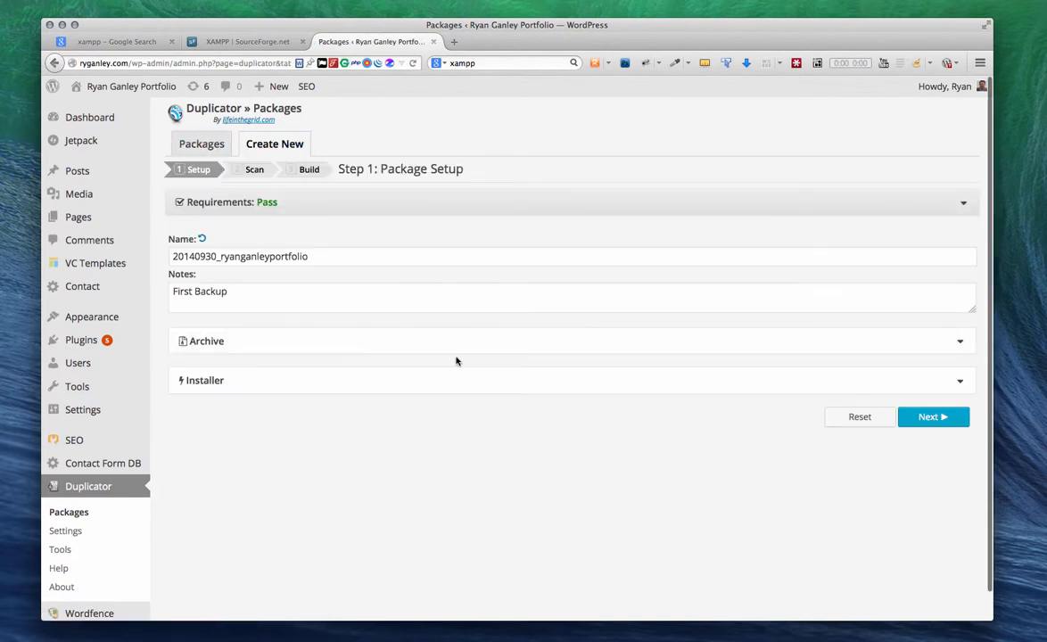
{"action": "double_click", "coordinate": [178, 290]}
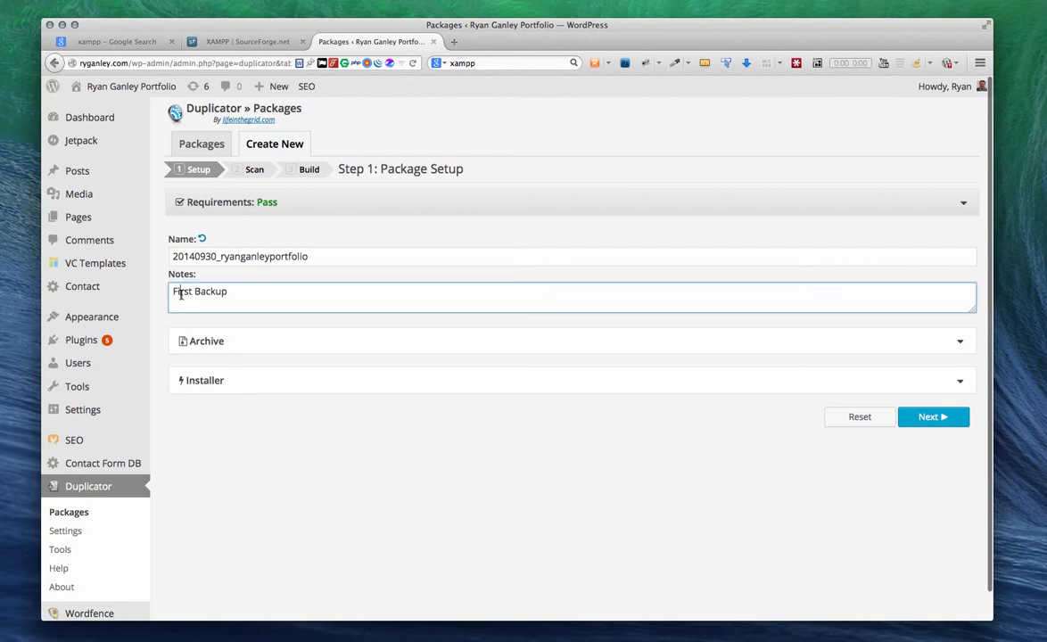
Step: Set the notes to '2nd Backup', review the scan checks, and build the 126.03MB package
{"action": "type", "text": "2nd"}
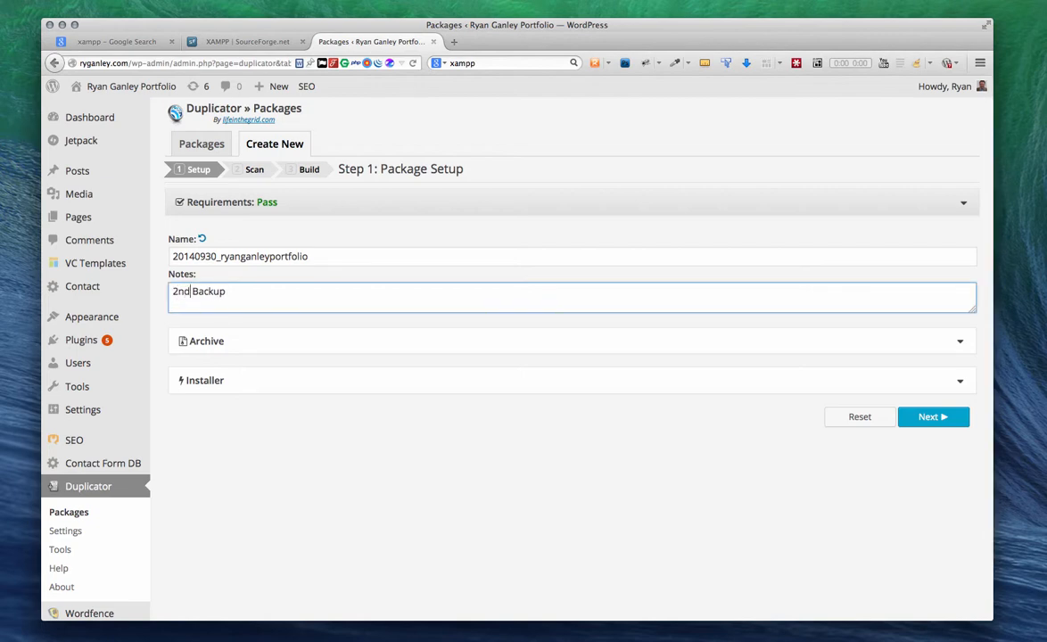
{"action": "left_click", "coordinate": [930, 416]}
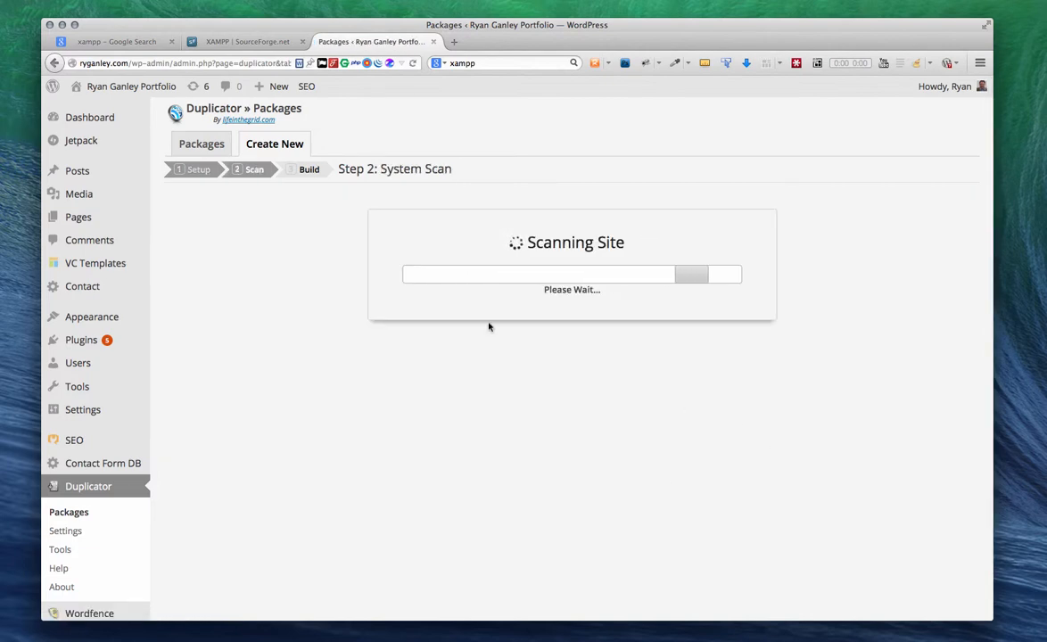
{"action": "scroll", "coordinate": [790, 334], "scroll_direction": "down", "scroll_amount": 2}
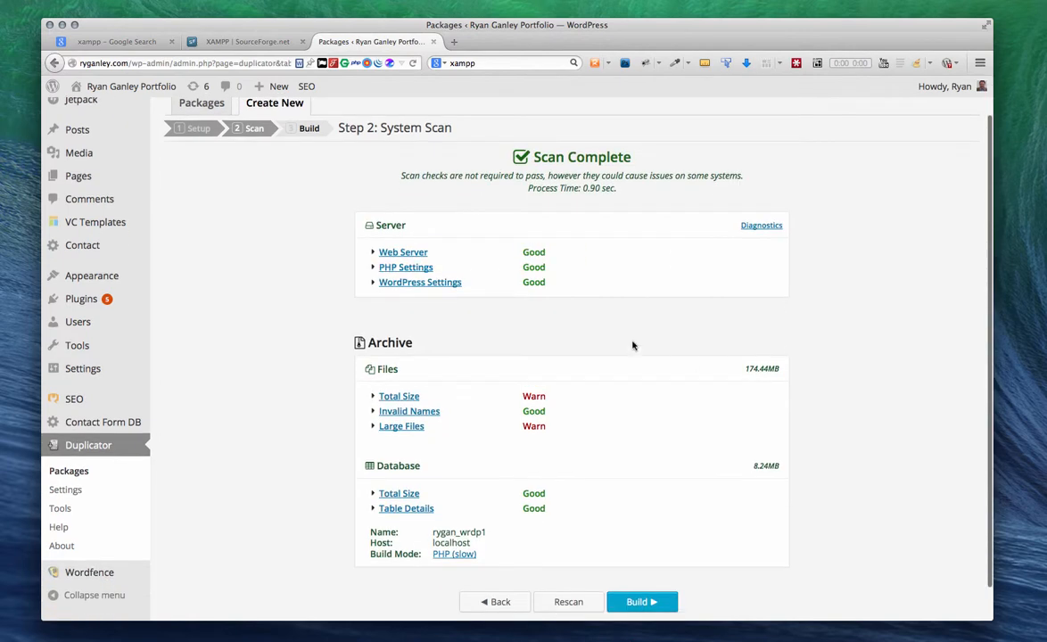
{"action": "scroll", "coordinate": [539, 316], "scroll_direction": "down", "scroll_amount": 1}
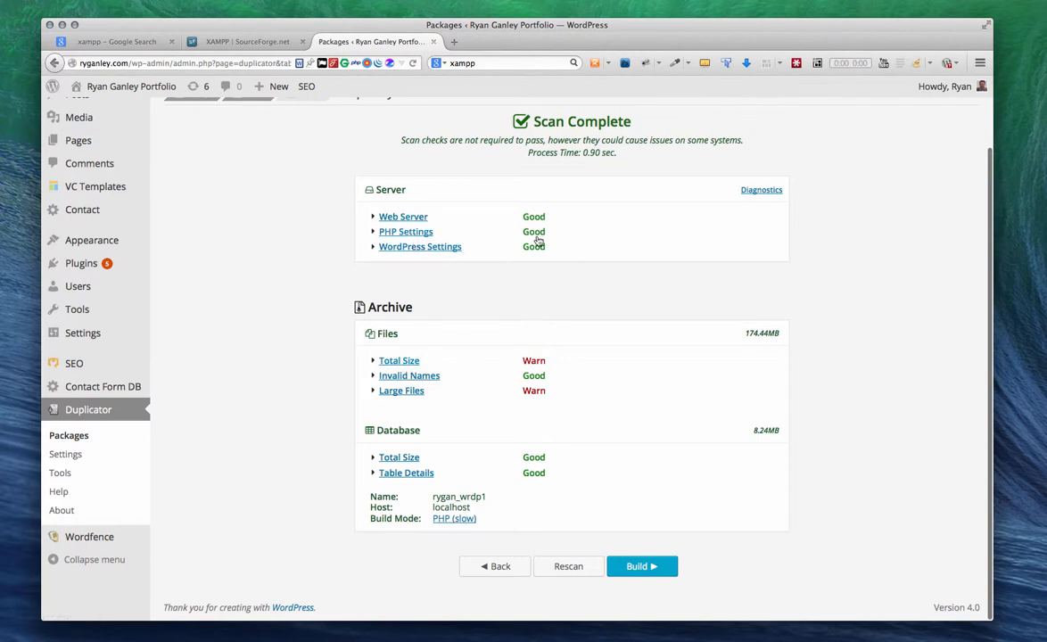
{"action": "left_click", "coordinate": [375, 218]}
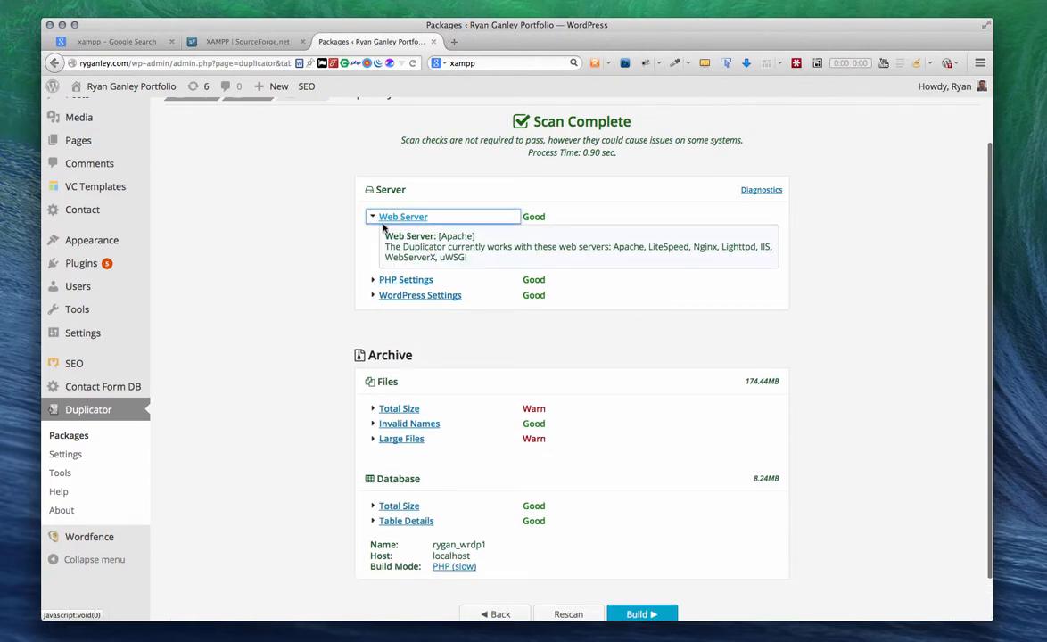
{"action": "left_click", "coordinate": [373, 218]}
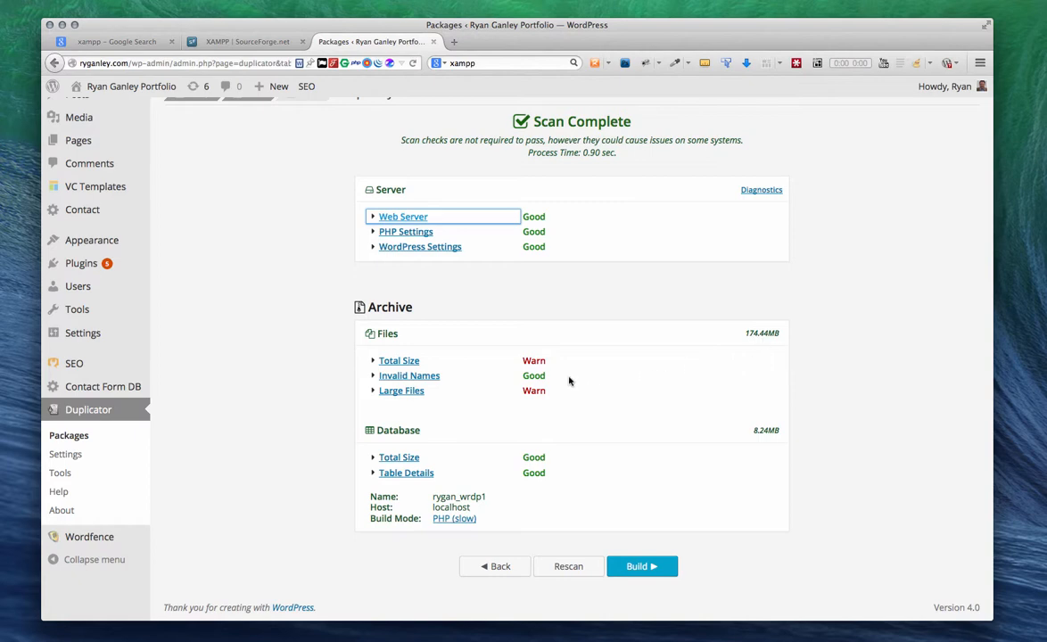
{"action": "scroll", "coordinate": [567, 382], "scroll_direction": "down", "scroll_amount": 1}
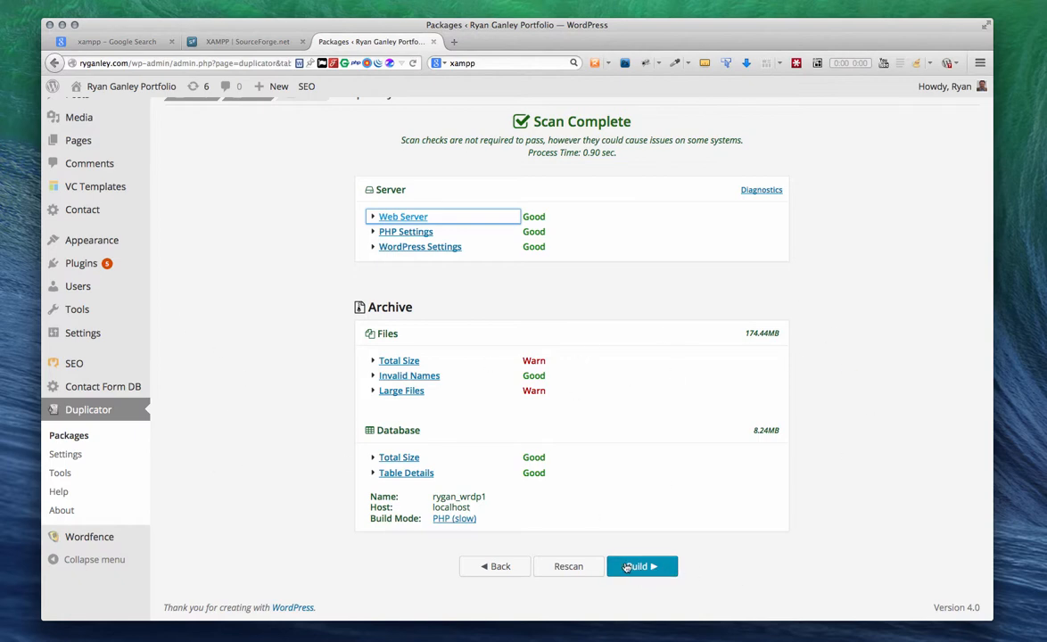
{"action": "left_click", "coordinate": [71, 435]}
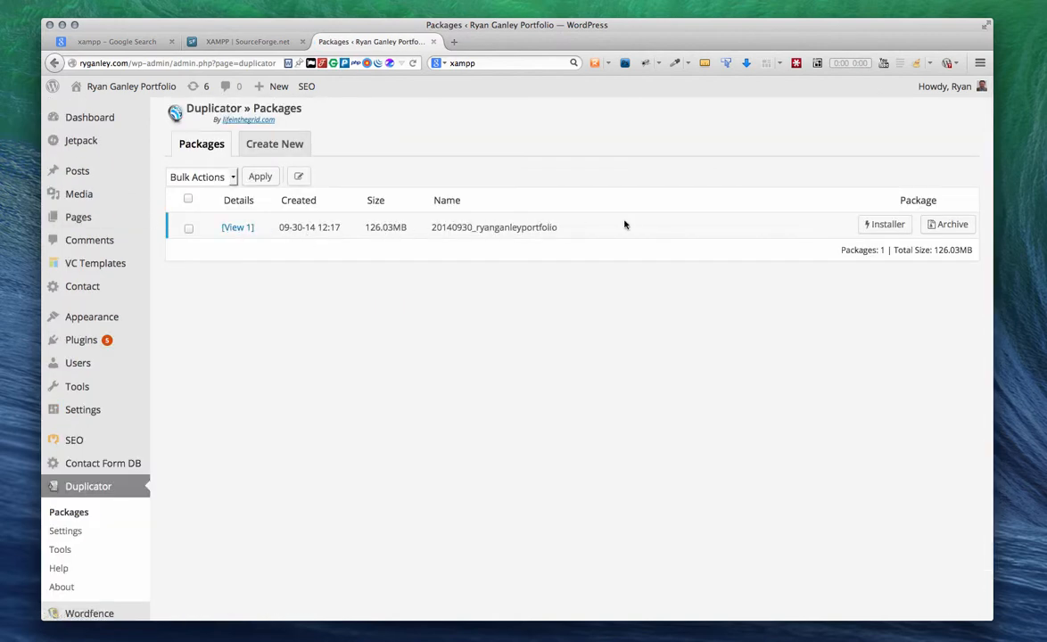
Step: Save the package's installer.php and archive zip to the Downloads folder
{"action": "left_click", "coordinate": [879, 229]}
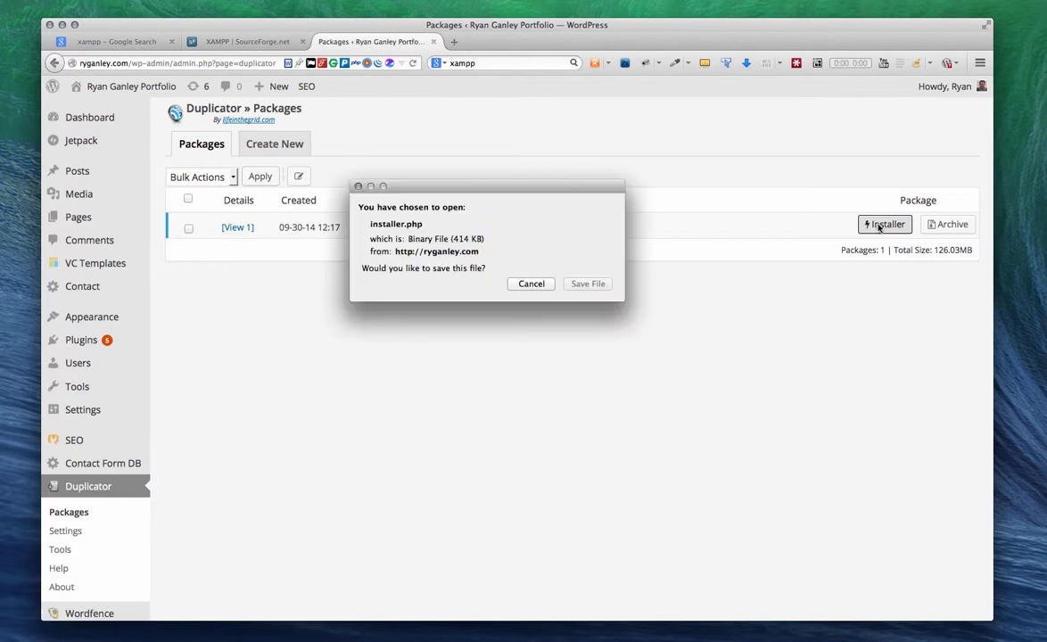
{"action": "left_click", "coordinate": [588, 284]}
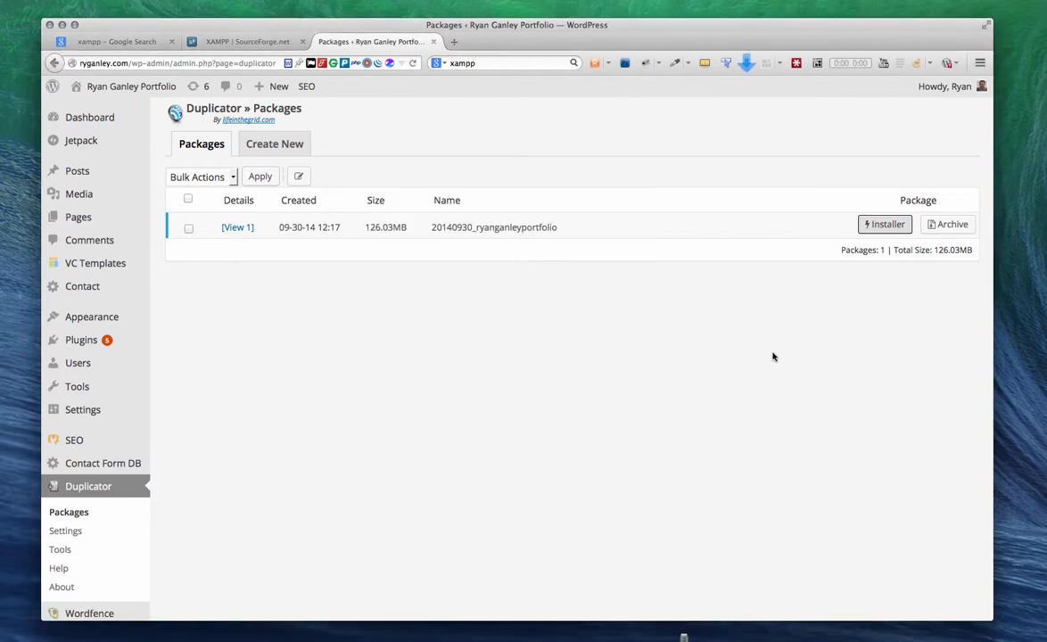
{"action": "left_click", "coordinate": [951, 225]}
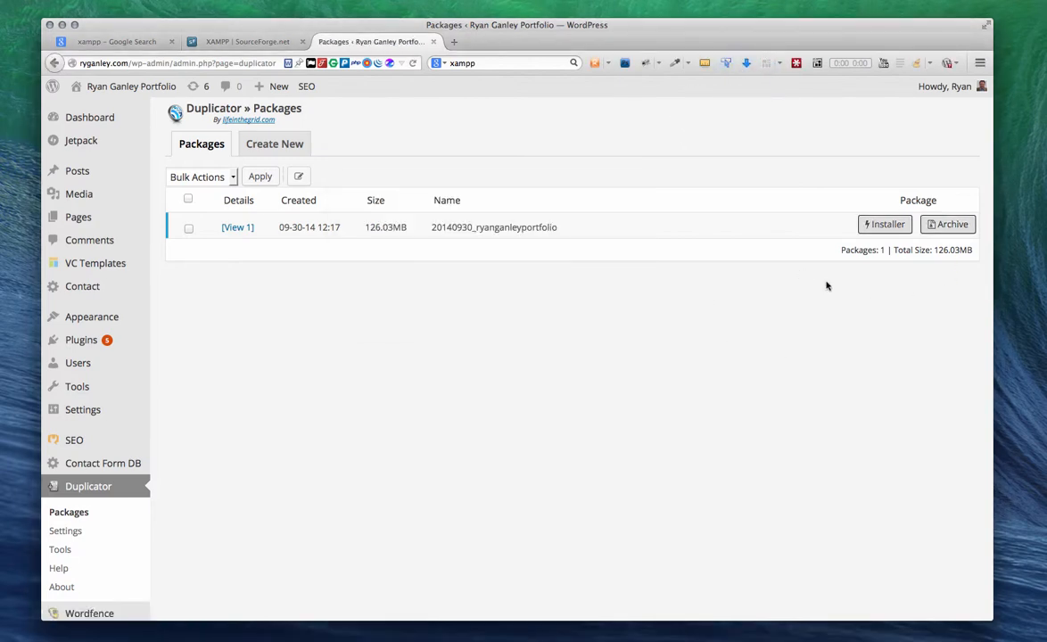
{"action": "left_click", "coordinate": [587, 373]}
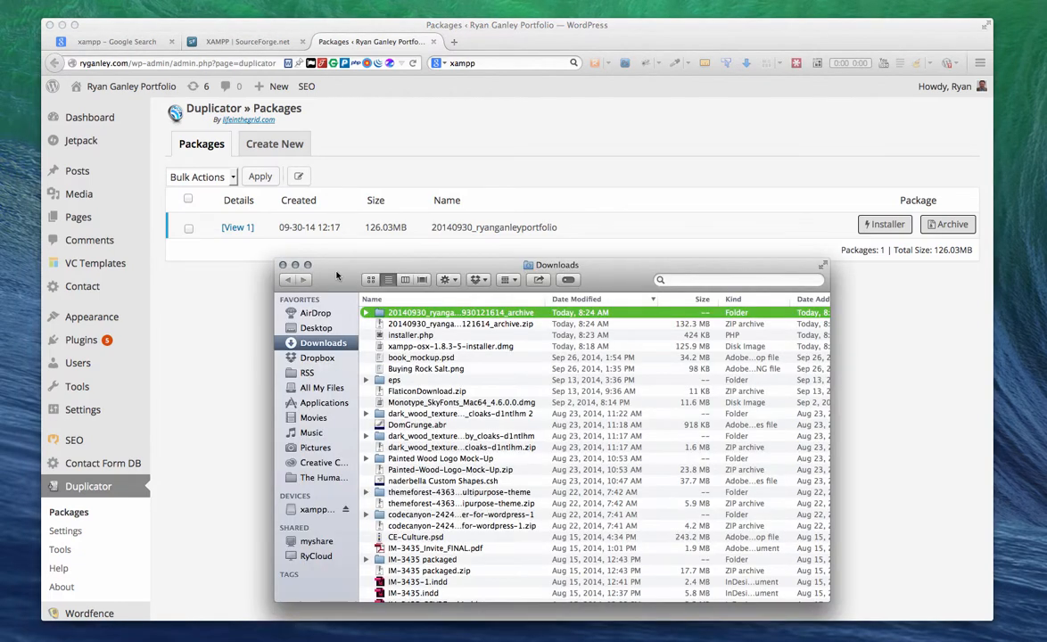
{"action": "left_click_drag", "start_coordinate": [337, 276], "coordinate": [355, 186]}
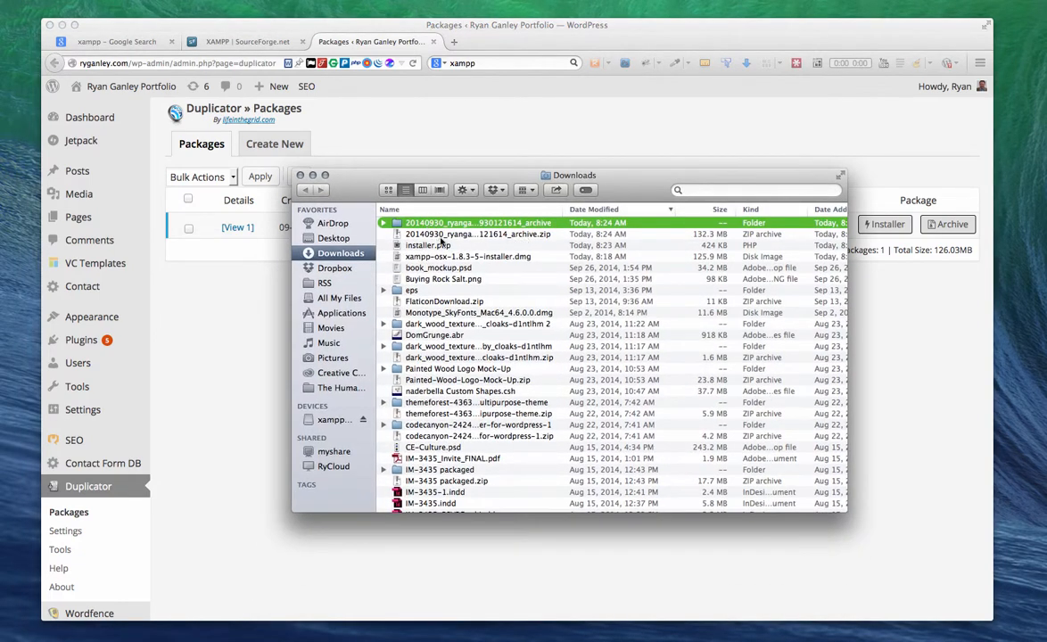
Step: Move both the archive zip and installer.php from Downloads onto the desktop
{"action": "left_click", "coordinate": [461, 234]}
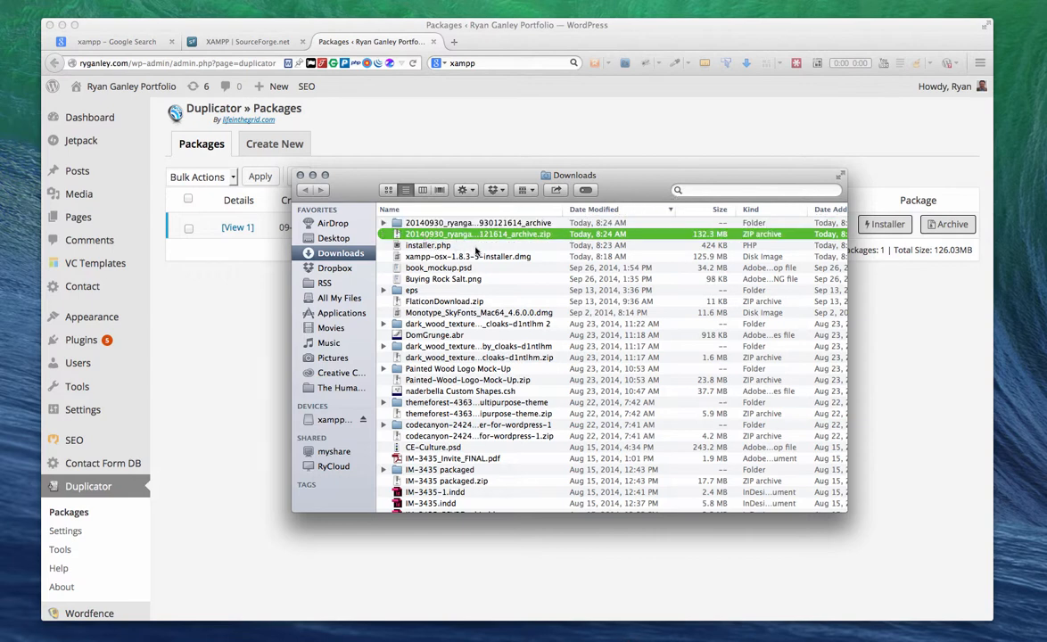
{"action": "left_click", "coordinate": [431, 244], "text": "shift"}
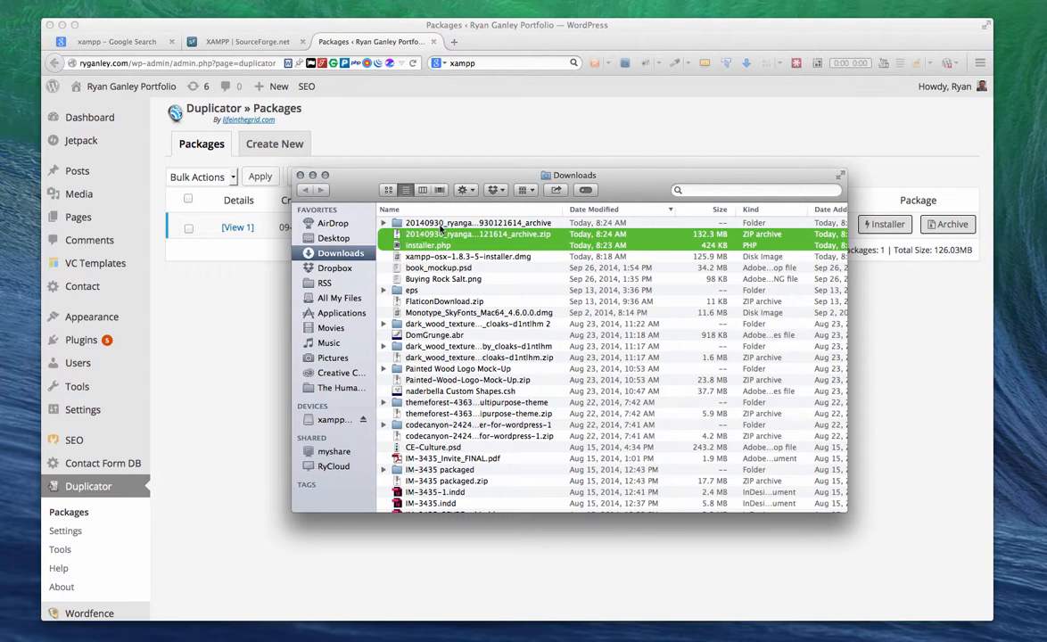
{"action": "left_click", "coordinate": [418, 224]}
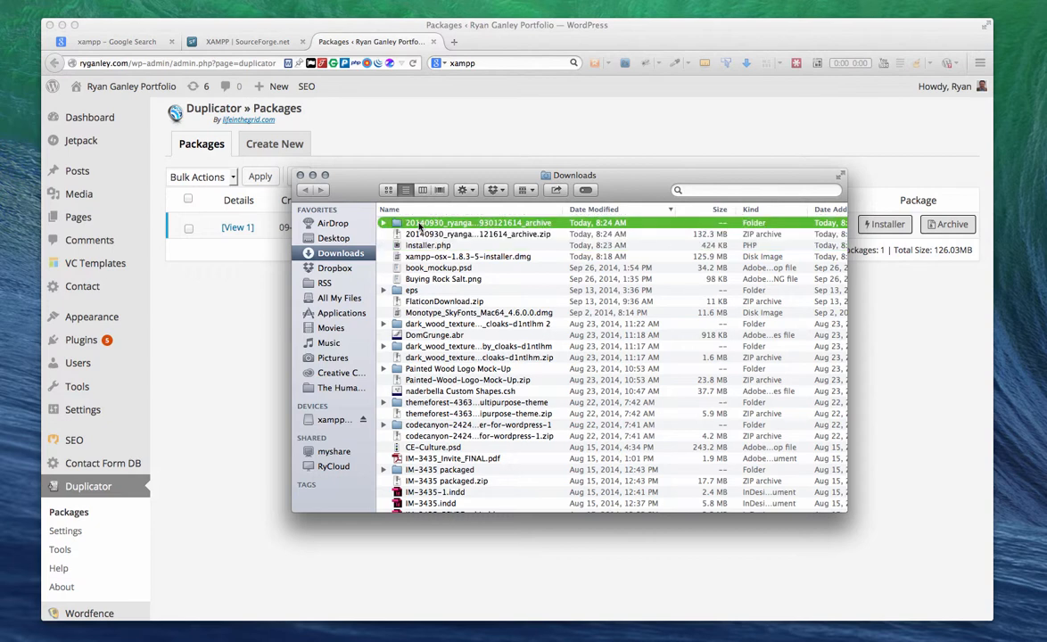
{"action": "left_click", "coordinate": [457, 248]}
{"action": "left_click", "coordinate": [396, 236], "text": "shift"}
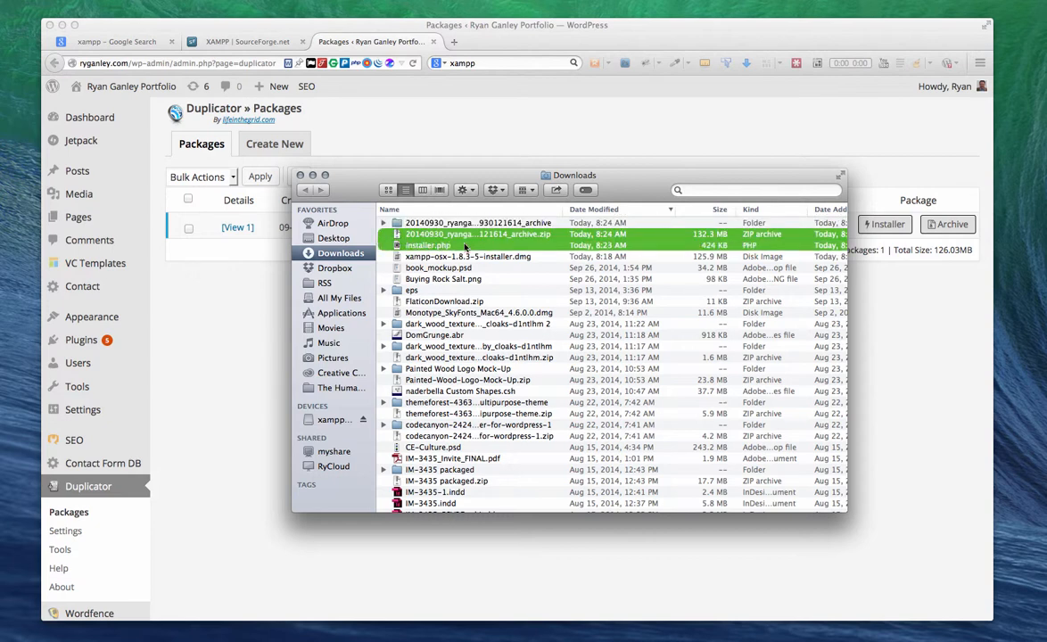
{"action": "left_click_drag", "start_coordinate": [413, 235], "coordinate": [1019, 244]}
{"action": "left_click_drag", "start_coordinate": [708, 42], "coordinate": [693, 40]}
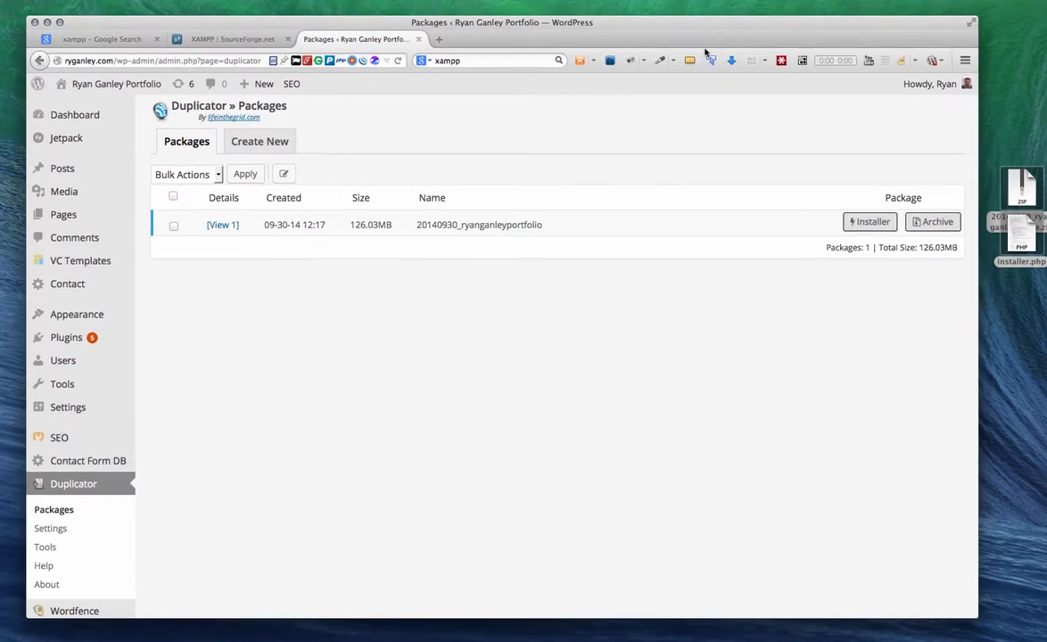
{"action": "left_click", "coordinate": [1026, 307]}
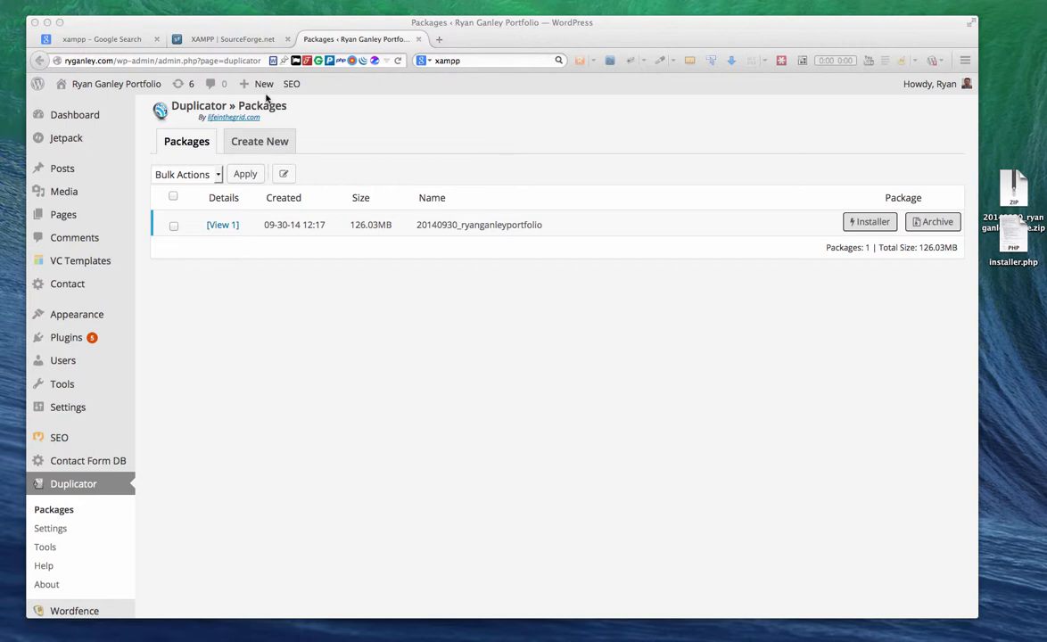
{"action": "left_click", "coordinate": [226, 40]}
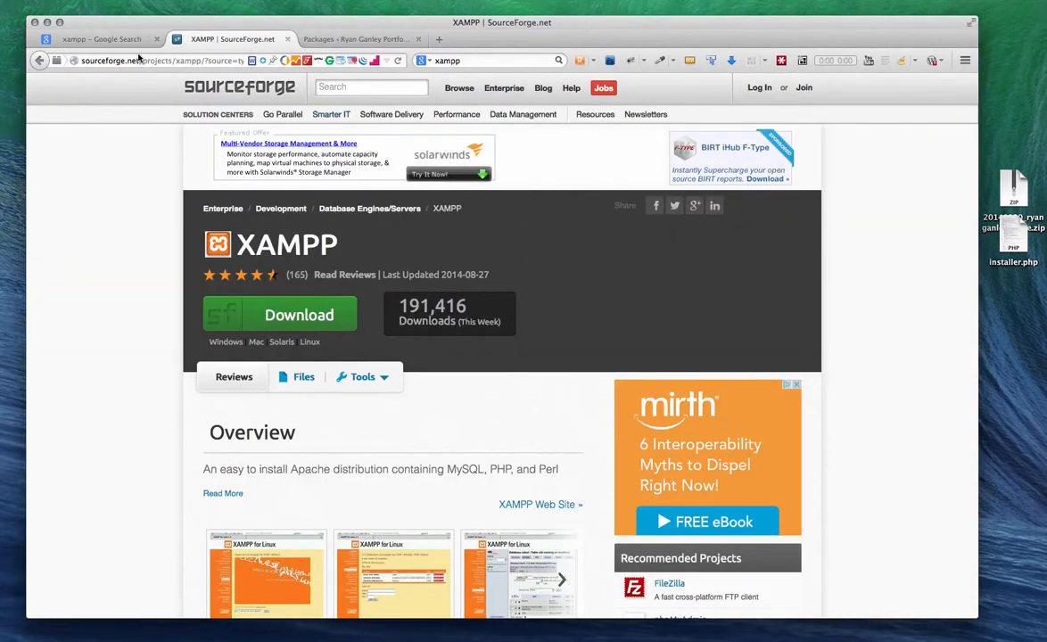
Step: Replace the 'xampp' Google search term with 'mamp' and submit it
{"action": "left_click", "coordinate": [101, 42]}
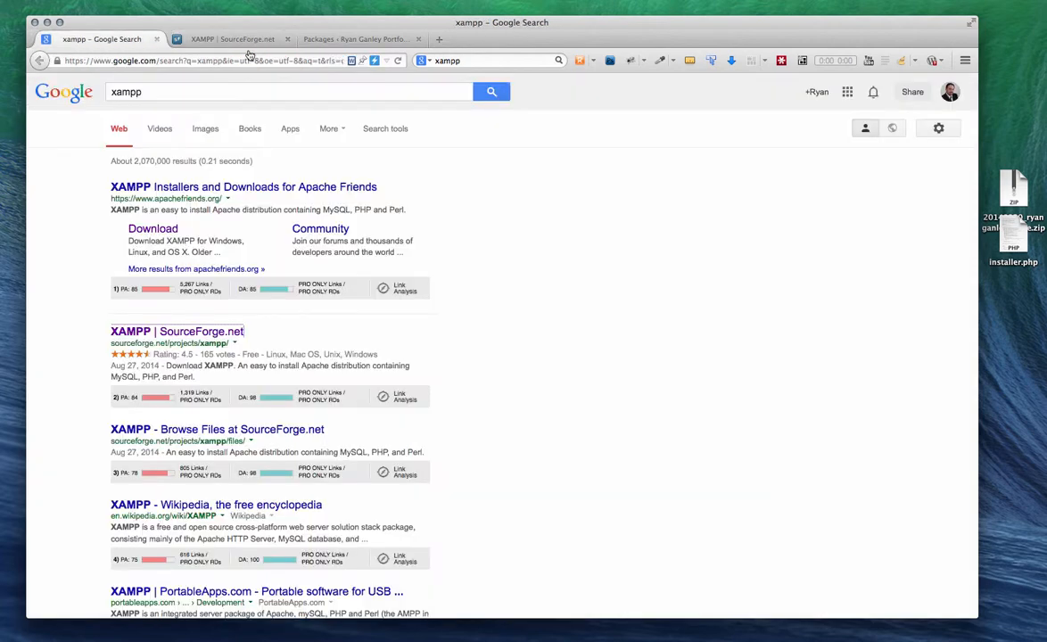
{"action": "left_click", "coordinate": [494, 60]}
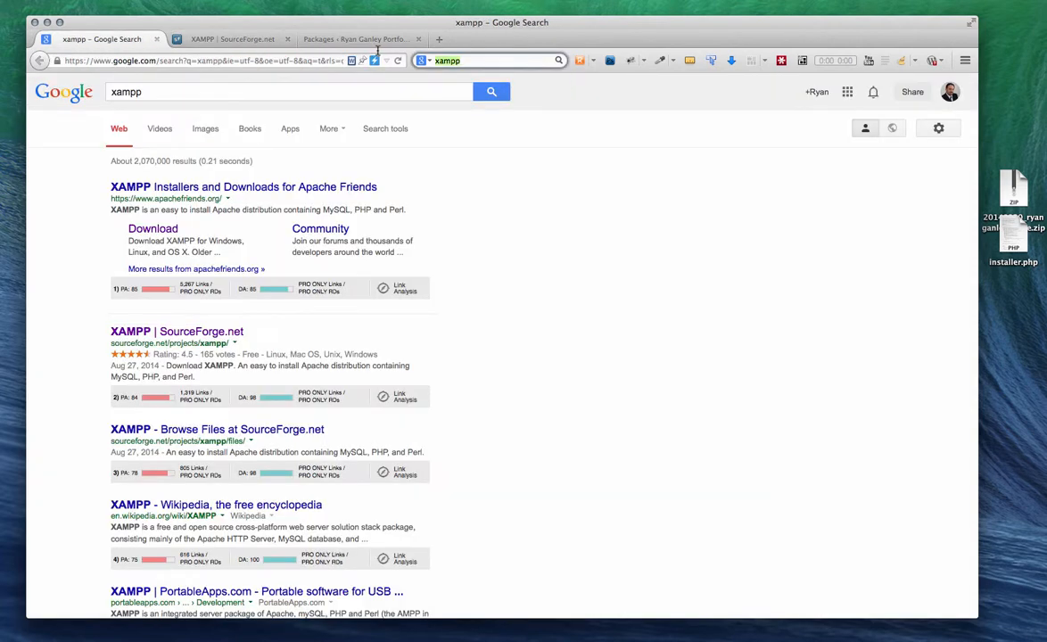
{"action": "left_click", "coordinate": [499, 61]}
{"action": "left_click_drag", "start_coordinate": [492, 61], "coordinate": [405, 65]}
{"action": "type", "text": "ma"}
{"action": "type", "text": "am"}
{"action": "key", "text": "BackSpace"}
{"action": "key", "text": "BackSpace"}
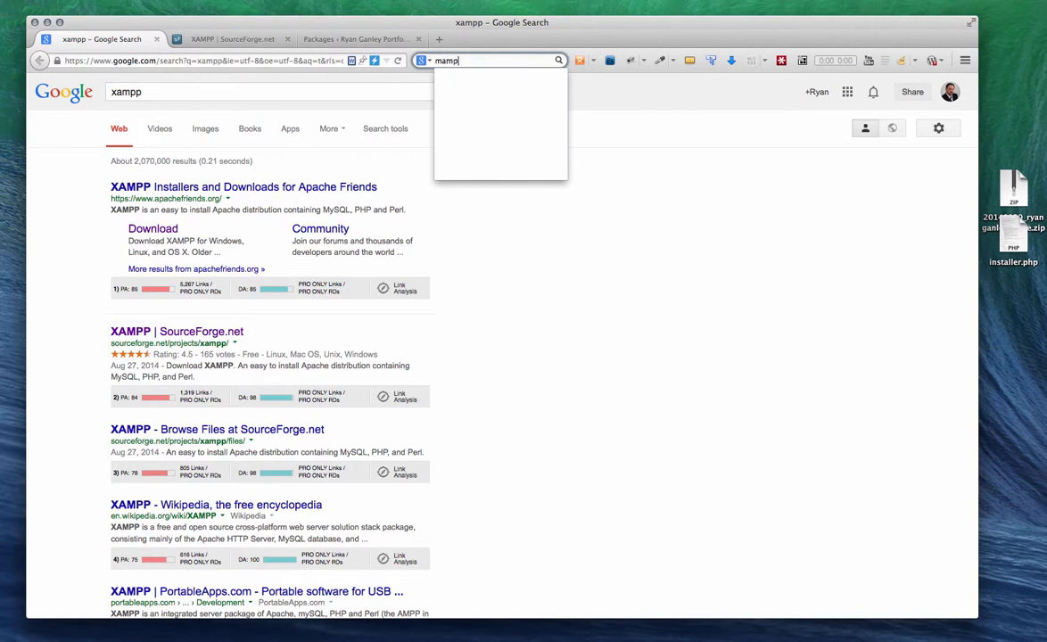
{"action": "type", "text": "mp"}
{"action": "key", "text": "Return"}
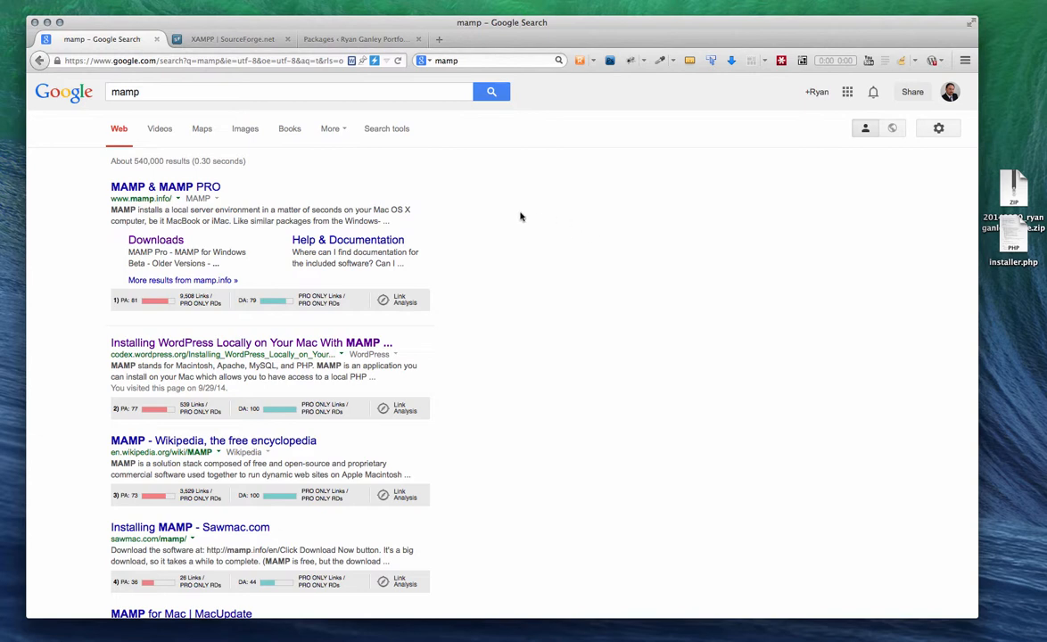
Step: Search 'xampp' again and scroll to the XAMPP for OS X installer downloads
{"action": "left_click", "coordinate": [446, 59]}
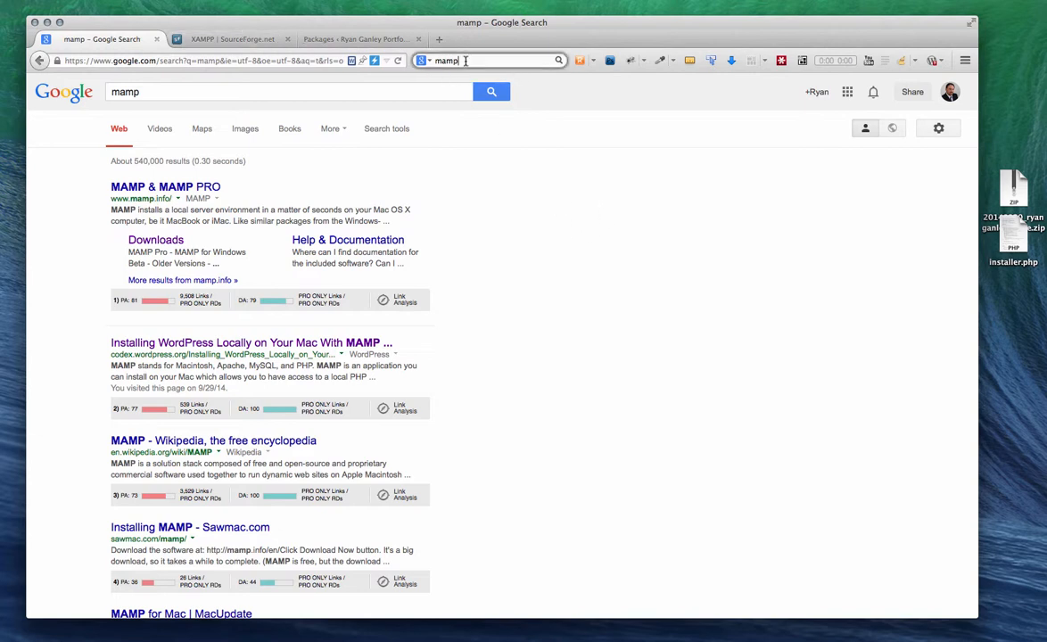
{"action": "type", "text": "x"}
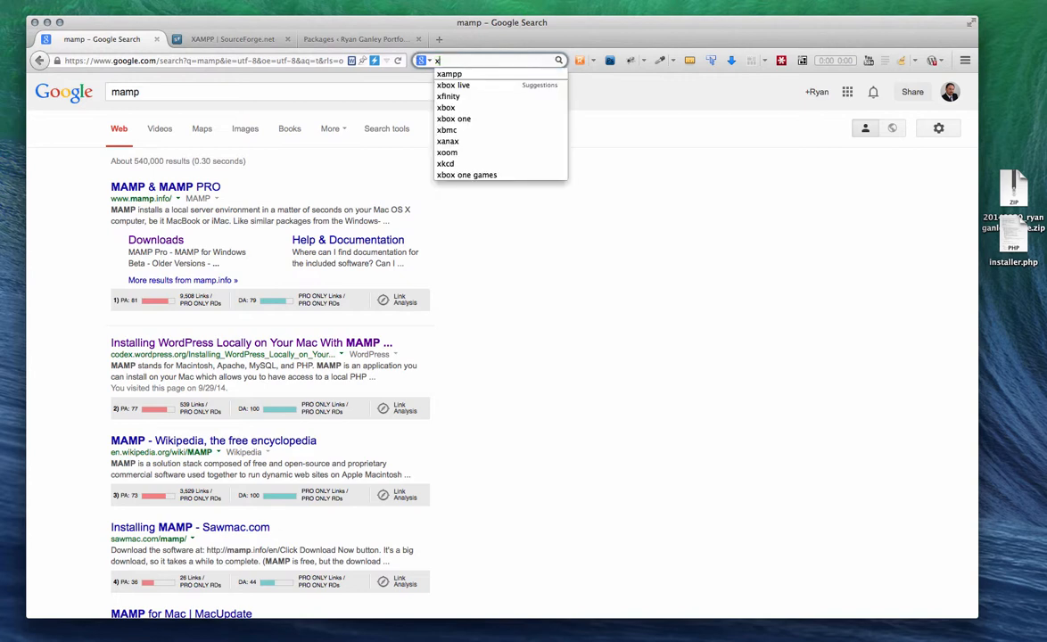
{"action": "type", "text": "ampp"}
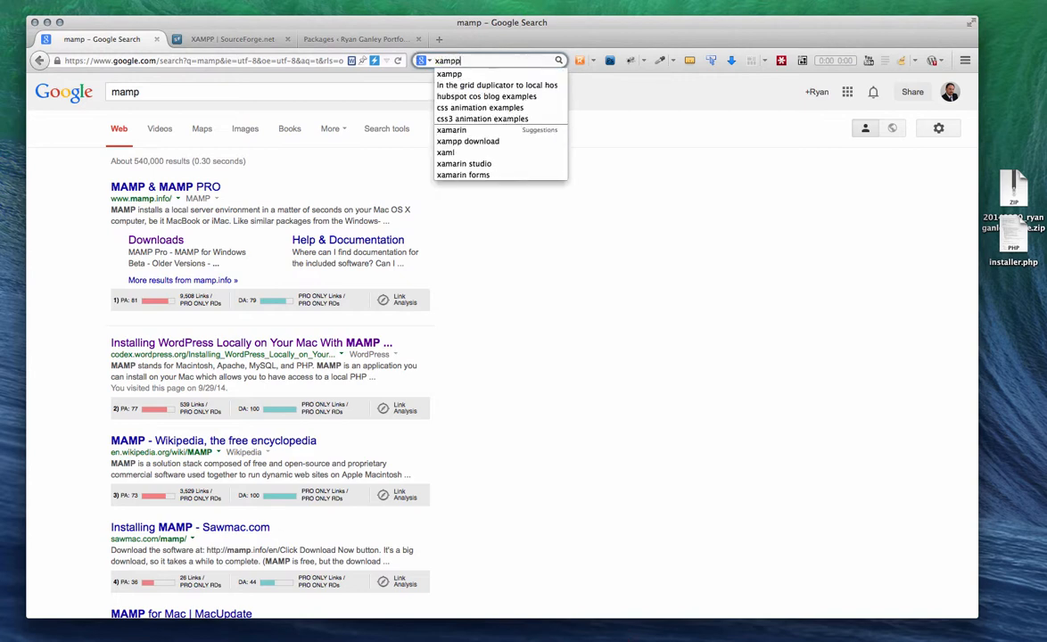
{"action": "key", "text": "Return"}
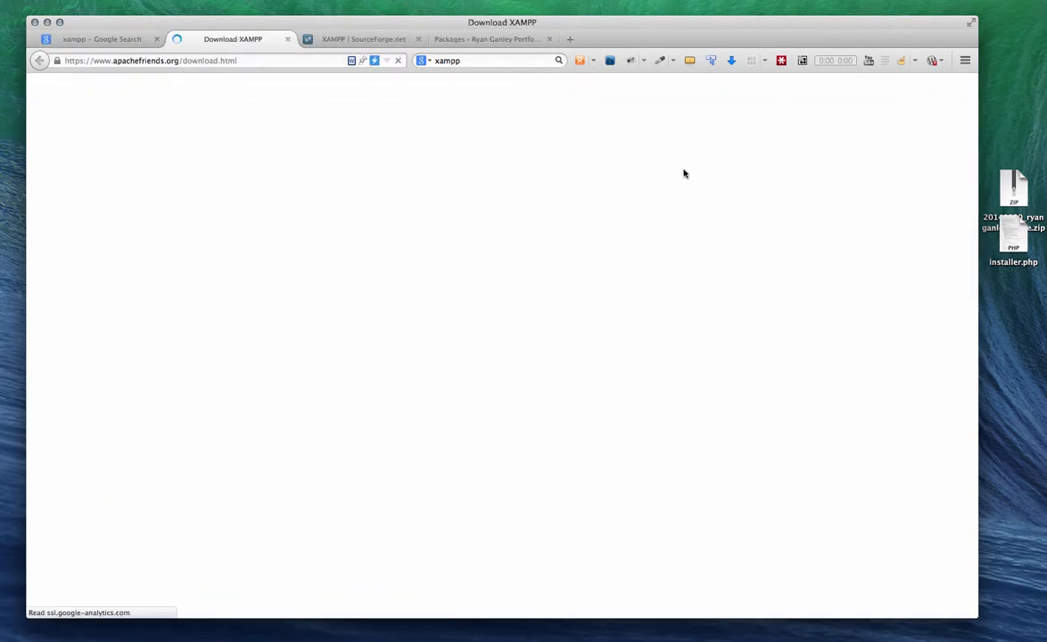
{"action": "scroll", "coordinate": [313, 237], "scroll_direction": "down", "scroll_amount": 2}
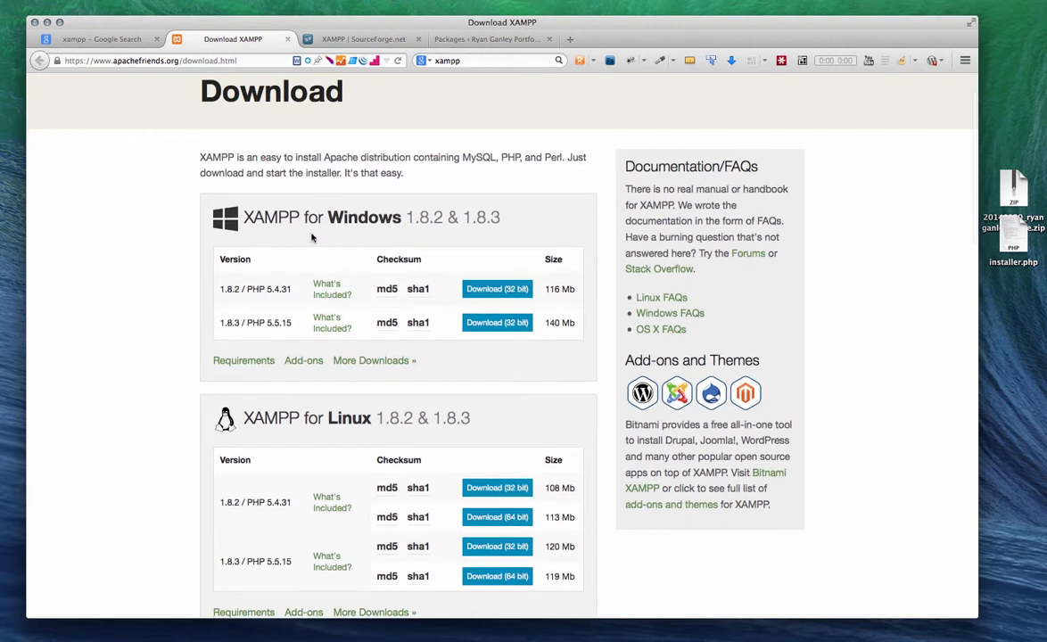
{"action": "scroll", "coordinate": [182, 330], "scroll_direction": "down", "scroll_amount": 8}
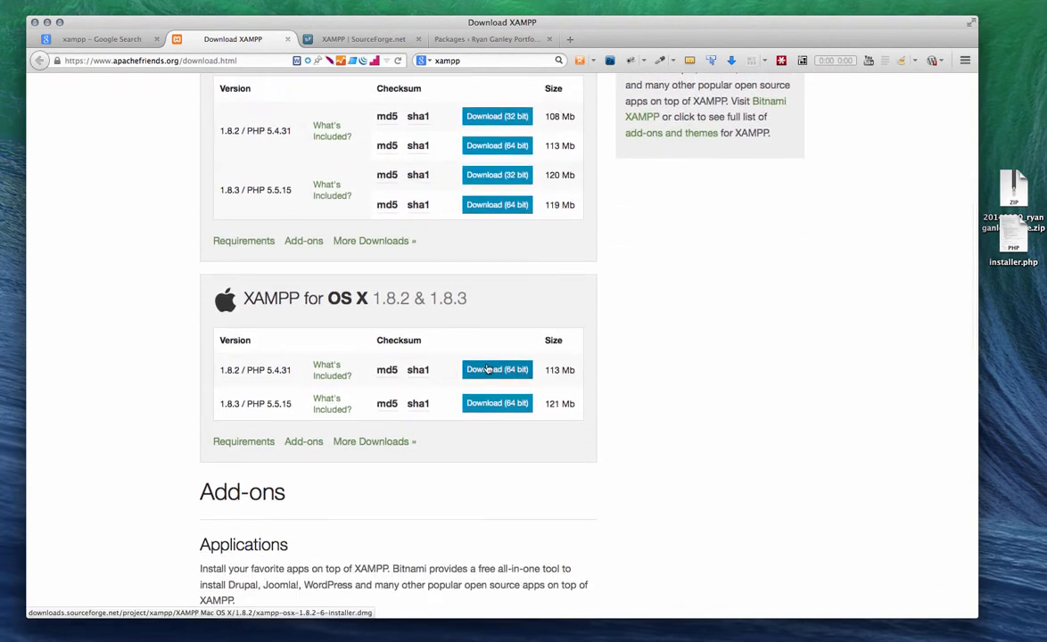
{"action": "scroll", "coordinate": [489, 370], "scroll_direction": "up", "scroll_amount": 1}
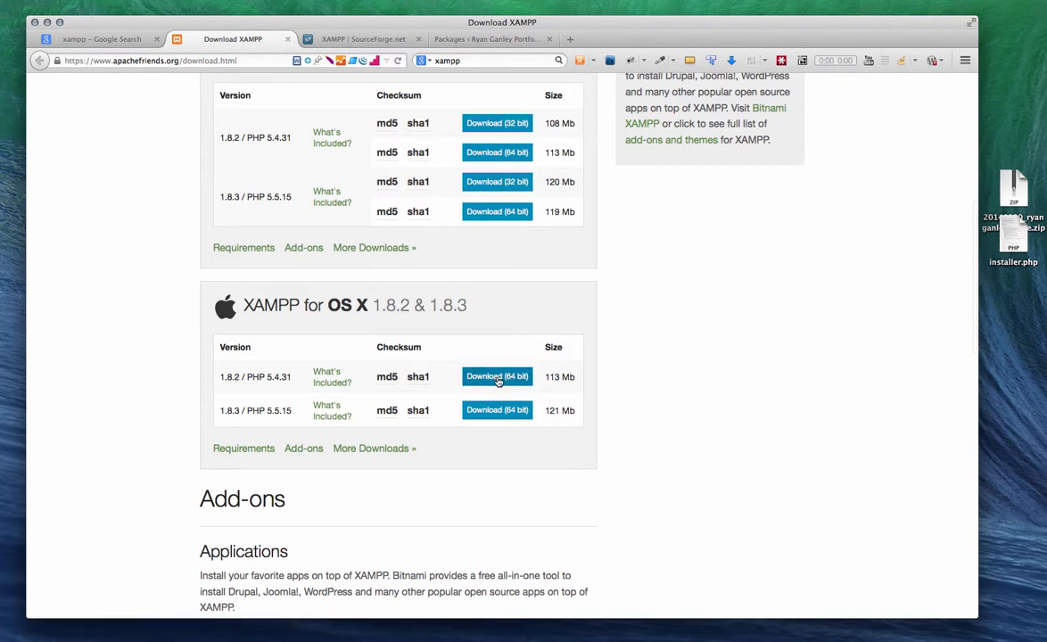
{"action": "mouse_move", "coordinate": [390, 209]}
{"action": "key", "text": "ctrl+Up"}
{"action": "key", "text": "ctrl+Up"}
{"action": "key", "text": "ctrl+Up"}
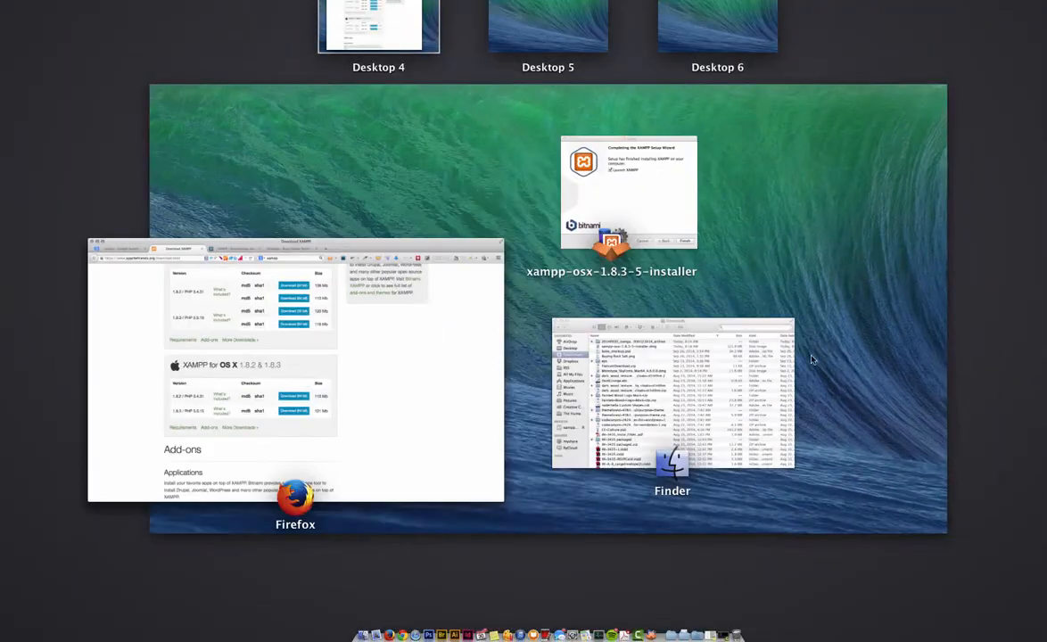
Step: Complete the XAMPP 1.8.3-5 setup wizard with Finish
{"action": "left_click", "coordinate": [643, 191]}
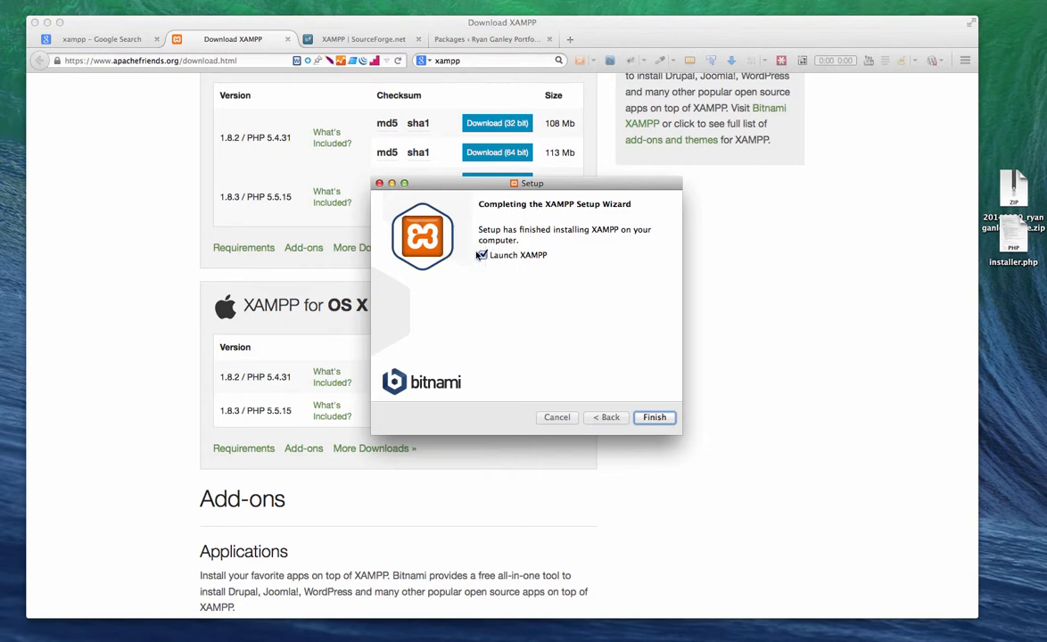
{"action": "left_click", "coordinate": [654, 418]}
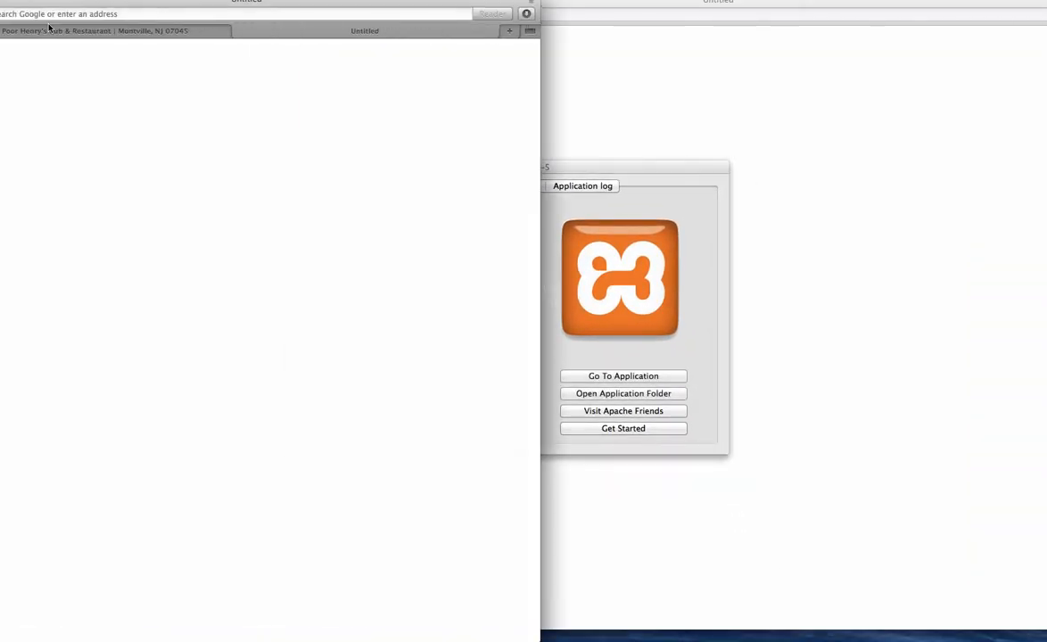
Step: Minimize the XAMPP download and restaurant windows and move the XAMPP control window aside
{"action": "left_click_drag", "start_coordinate": [31, 4], "coordinate": [160, 25]}
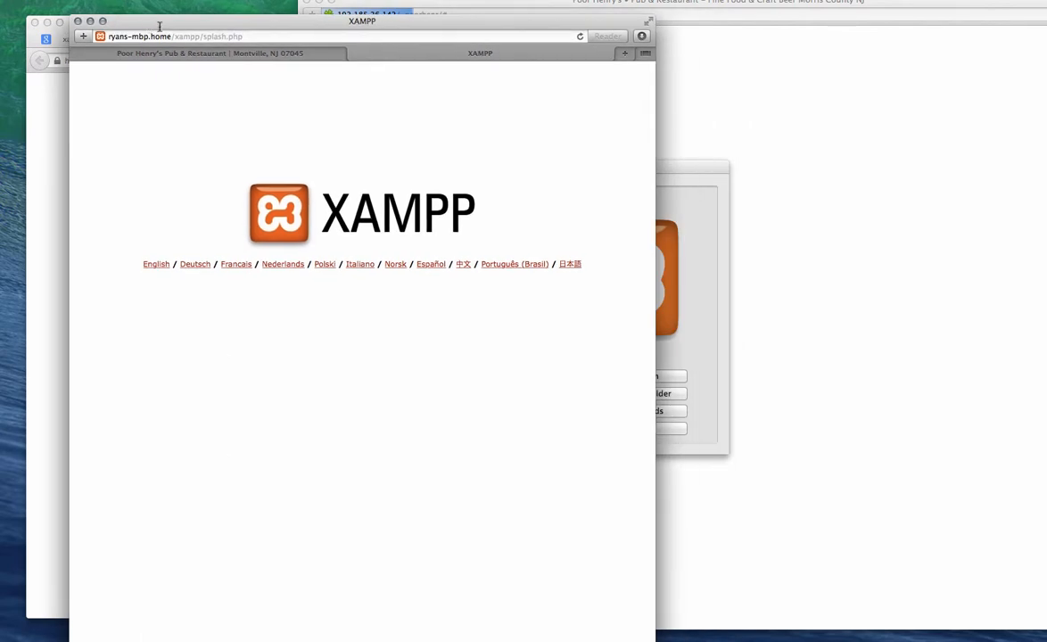
{"action": "left_click", "coordinate": [48, 111]}
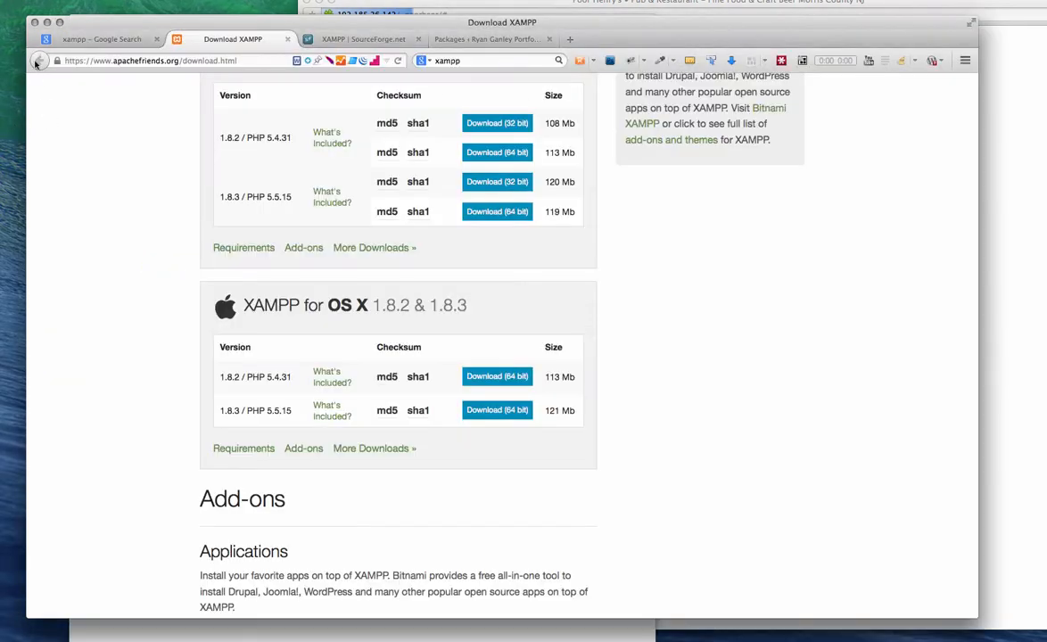
{"action": "left_click", "coordinate": [48, 22]}
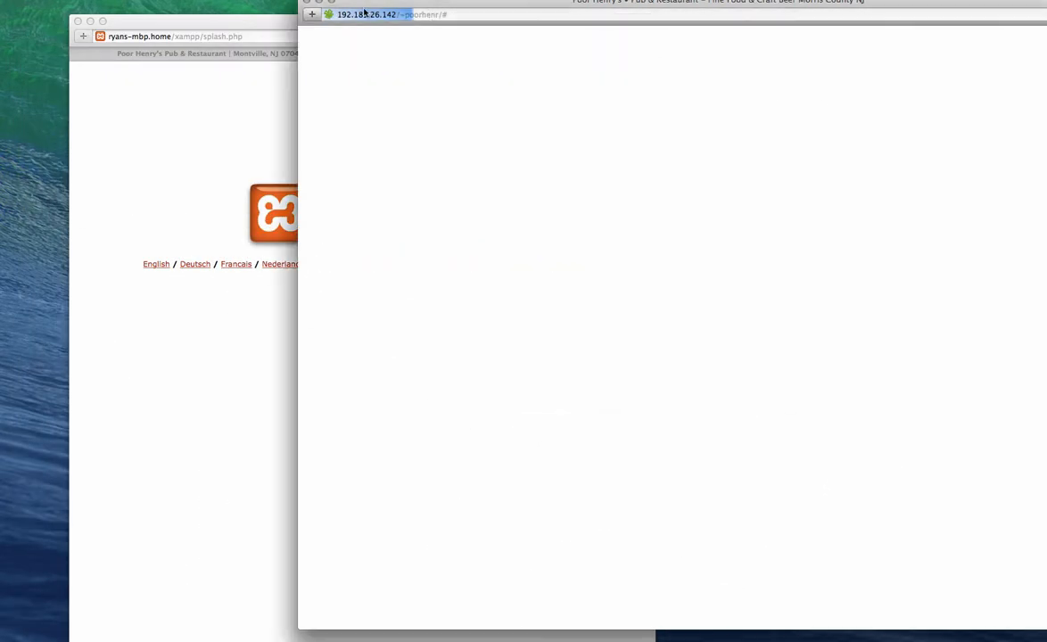
{"action": "left_click", "coordinate": [320, 4]}
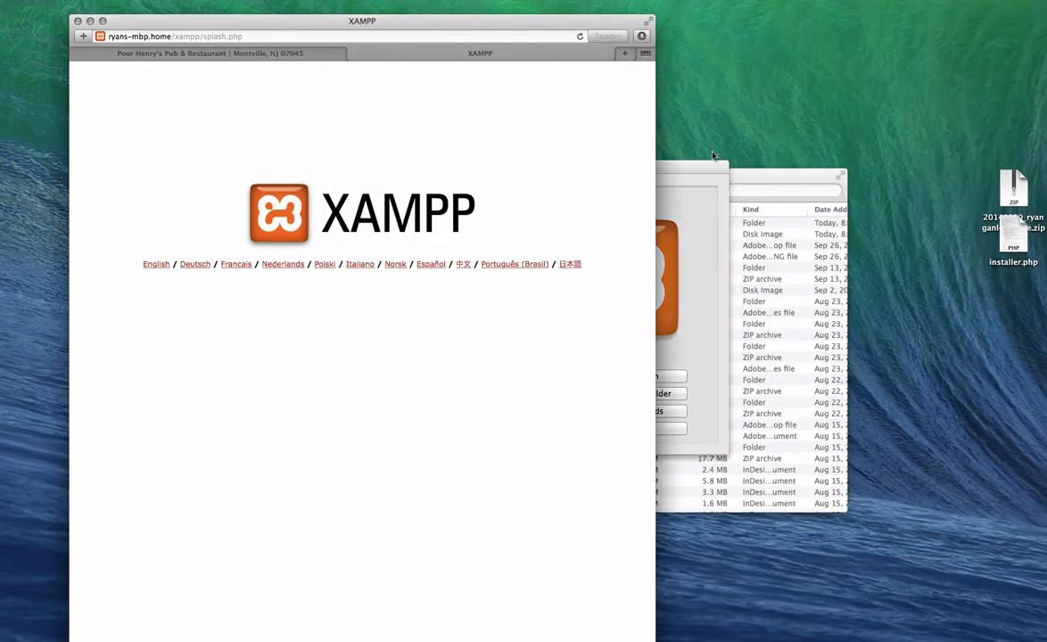
{"action": "left_click_drag", "start_coordinate": [705, 166], "coordinate": [1024, 138]}
{"action": "left_click_drag", "start_coordinate": [441, 23], "coordinate": [369, 3]}
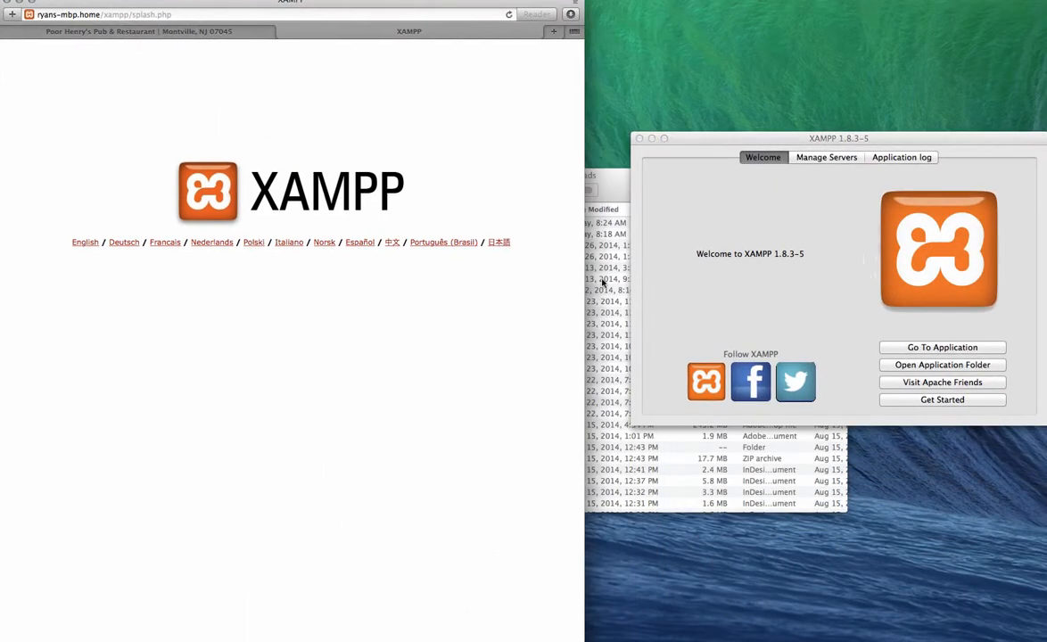
{"action": "left_click", "coordinate": [603, 283]}
{"action": "left_click", "coordinate": [743, 136]}
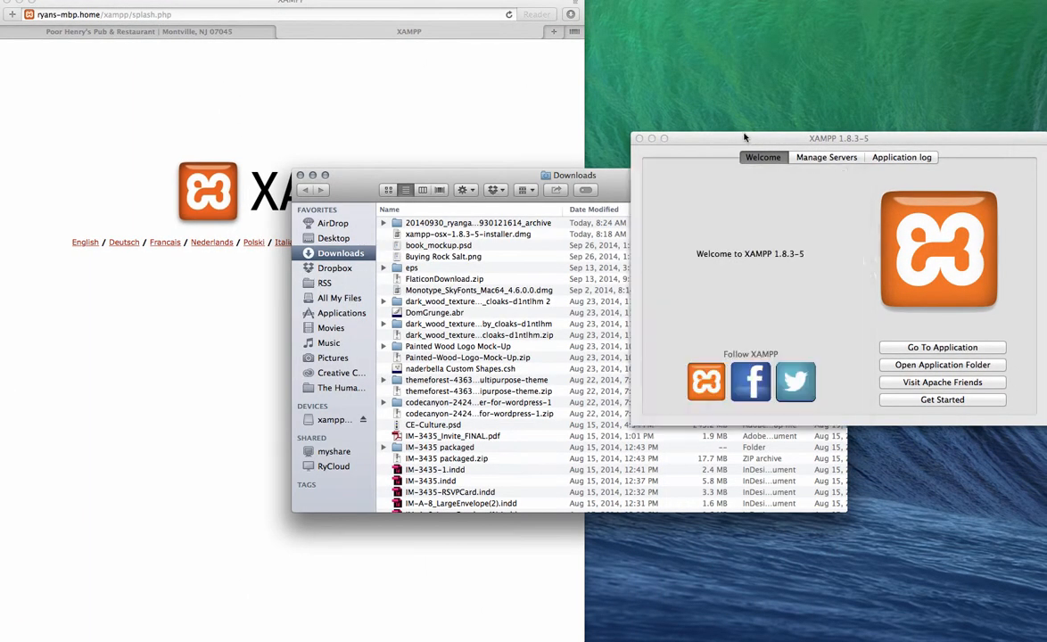
{"action": "left_click_drag", "start_coordinate": [743, 135], "coordinate": [697, 195]}
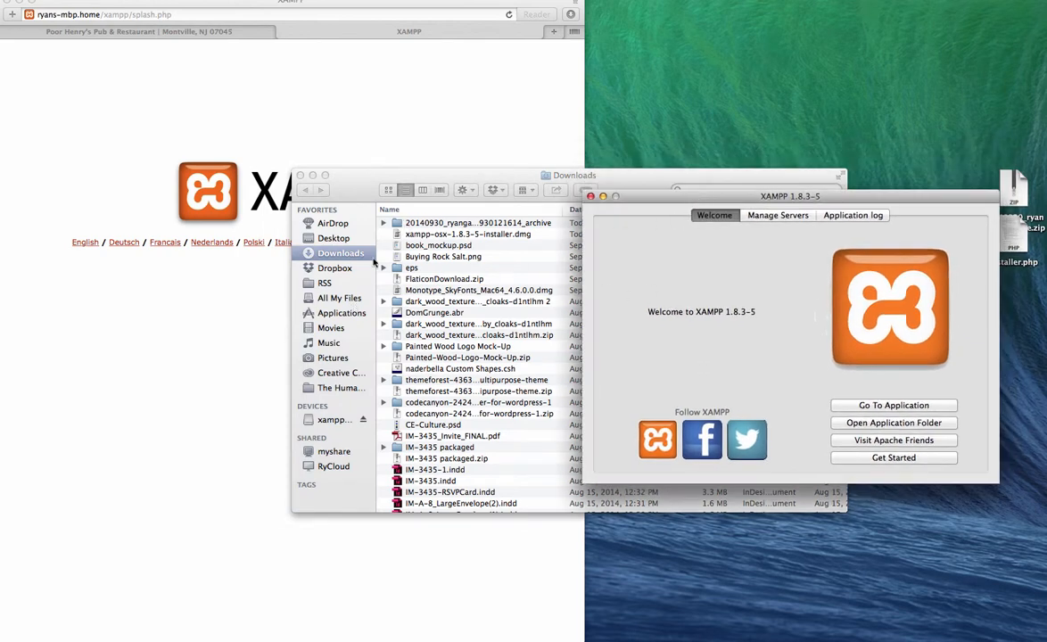
{"action": "left_click", "coordinate": [334, 312]}
Step: Open the XAMPP folder from Applications in Finder
{"action": "left_click", "coordinate": [333, 312]}
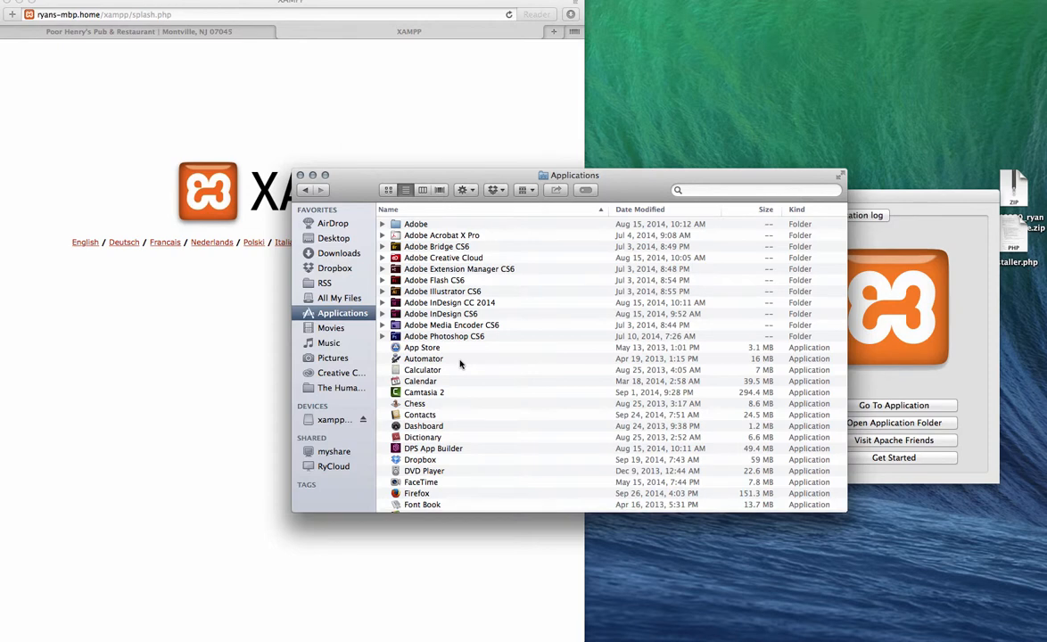
{"action": "key", "text": "f"}
{"action": "scroll", "coordinate": [460, 363], "scroll_direction": "down", "scroll_amount": 10}
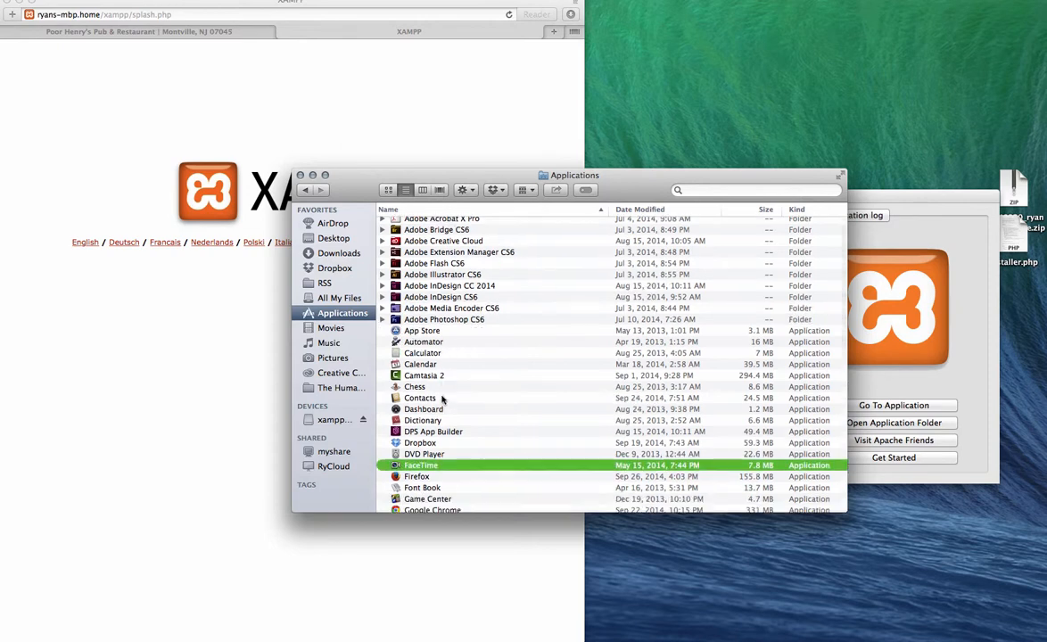
{"action": "double_click", "coordinate": [398, 507]}
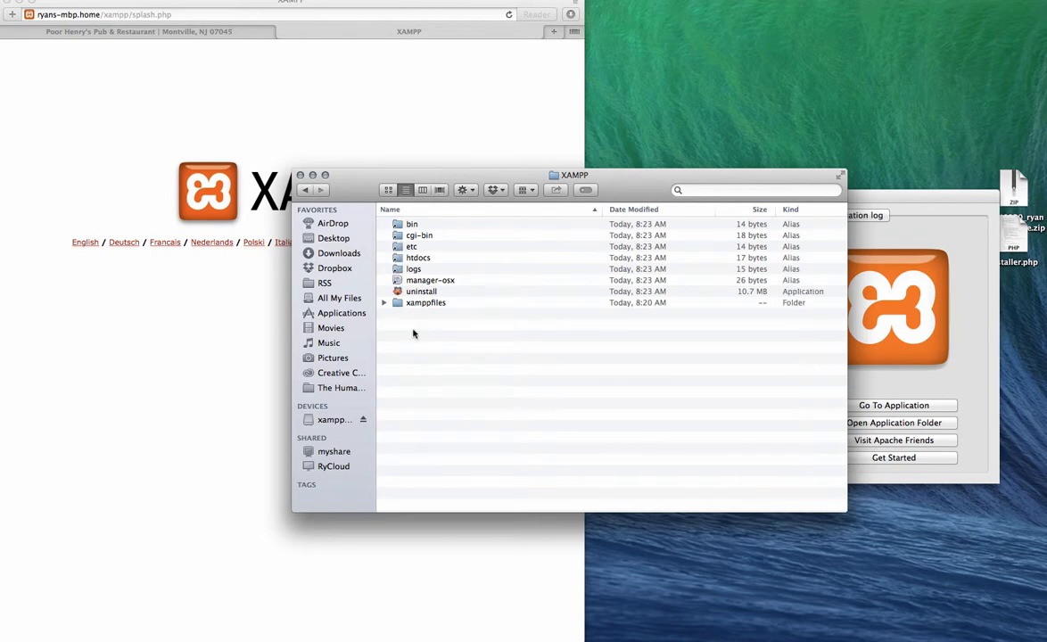
{"action": "double_click", "coordinate": [400, 259]}
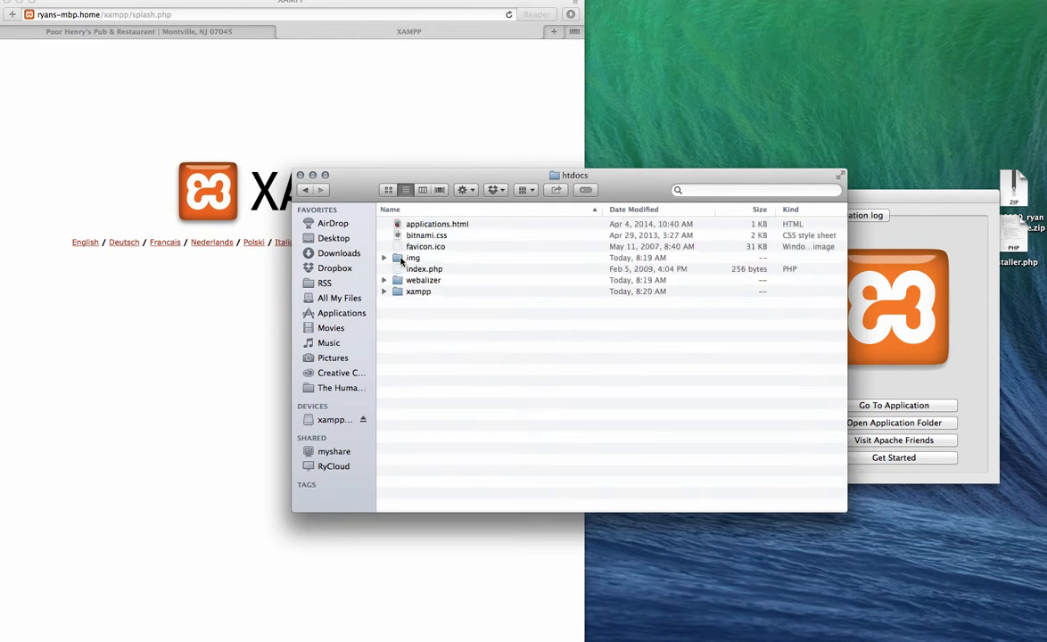
{"action": "left_click", "coordinate": [304, 190]}
Step: Resize and tile the Finder, XAMPP control and browser windows, closing the restaurant tab
{"action": "left_click_drag", "start_coordinate": [842, 508], "coordinate": [502, 532]}
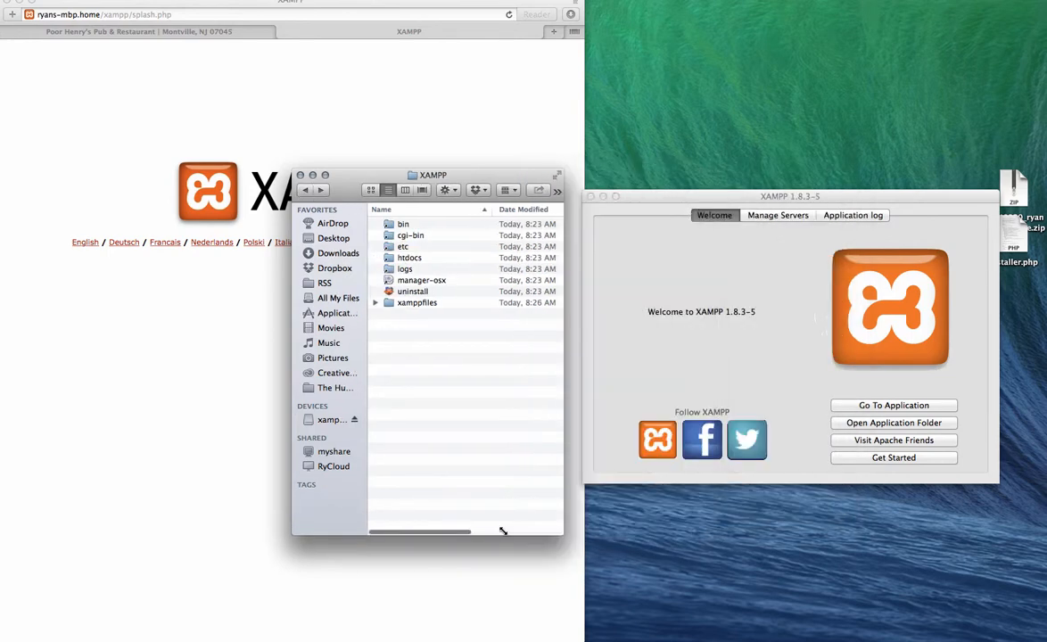
{"action": "left_click_drag", "start_coordinate": [461, 175], "coordinate": [749, 8]}
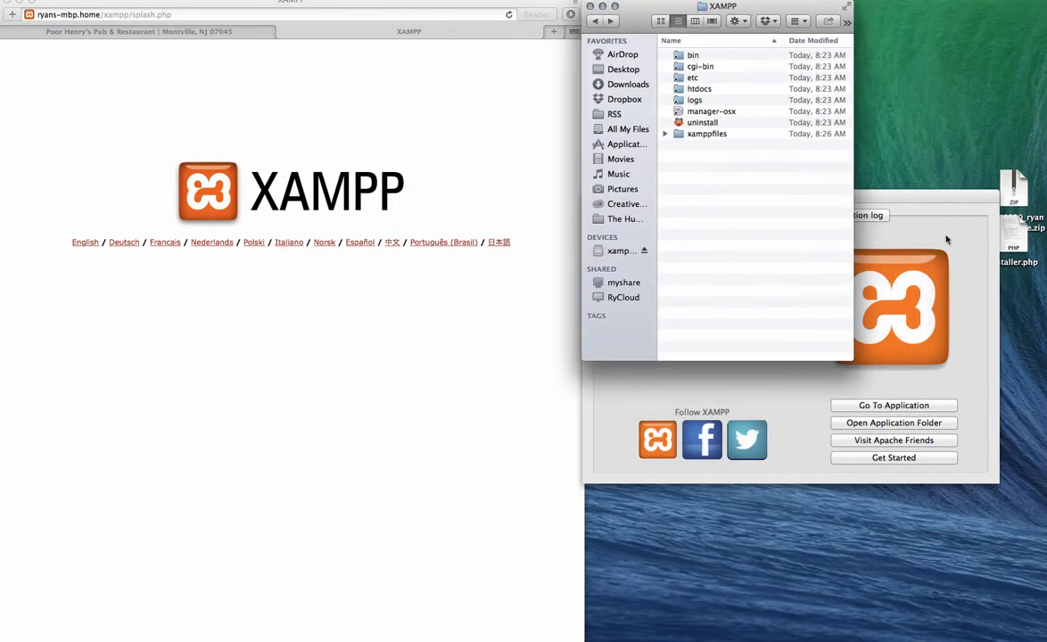
{"action": "left_click_drag", "start_coordinate": [947, 239], "coordinate": [971, 379]}
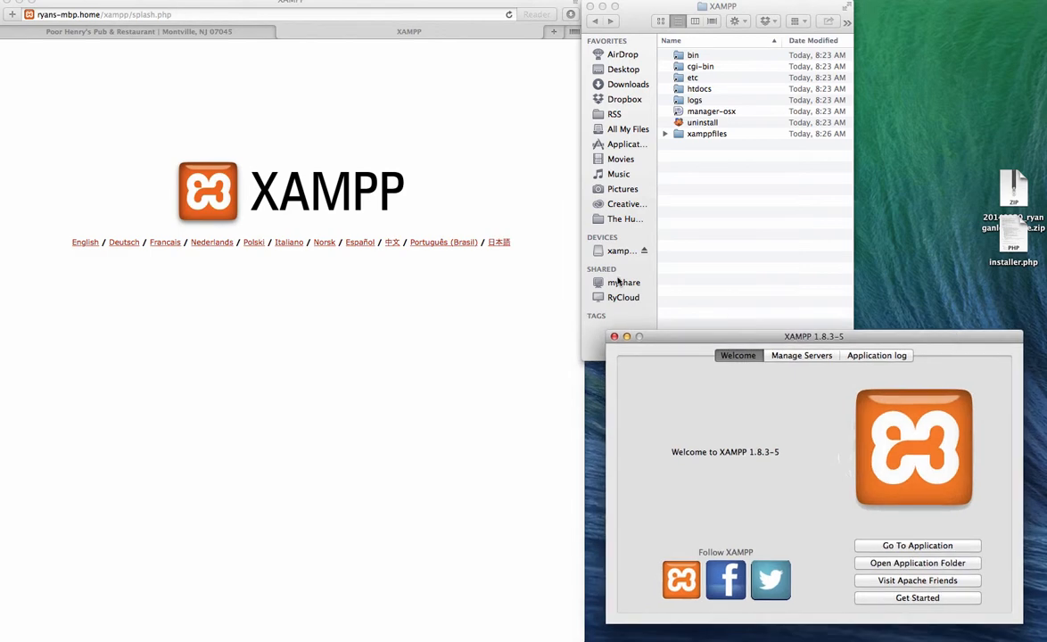
{"action": "left_click", "coordinate": [572, 255]}
{"action": "left_click_drag", "start_coordinate": [584, 246], "coordinate": [489, 265]}
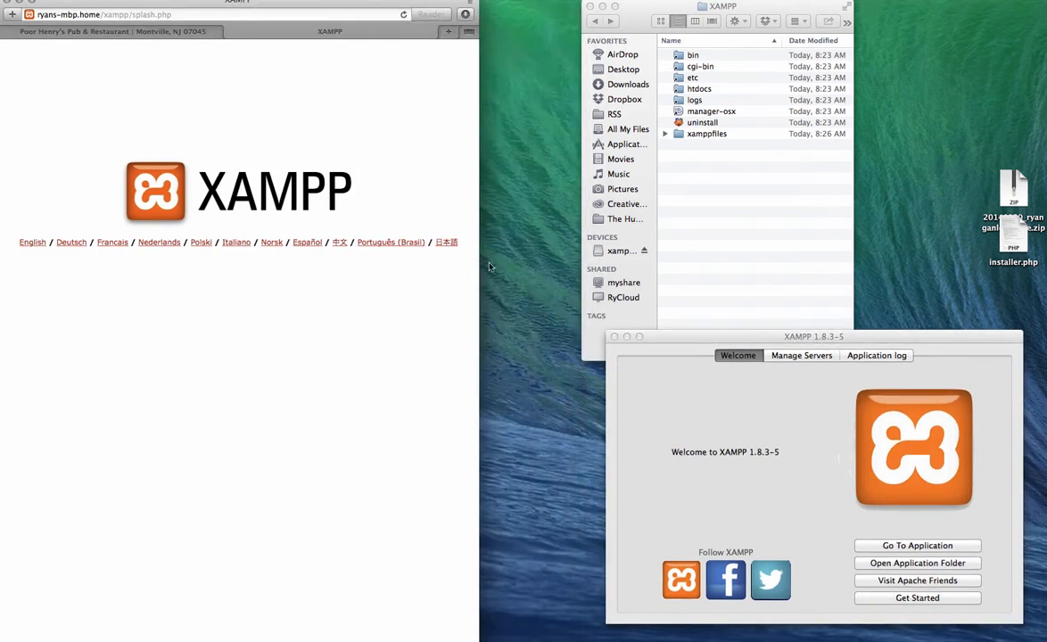
{"action": "left_click_drag", "start_coordinate": [477, 638], "coordinate": [514, 469]}
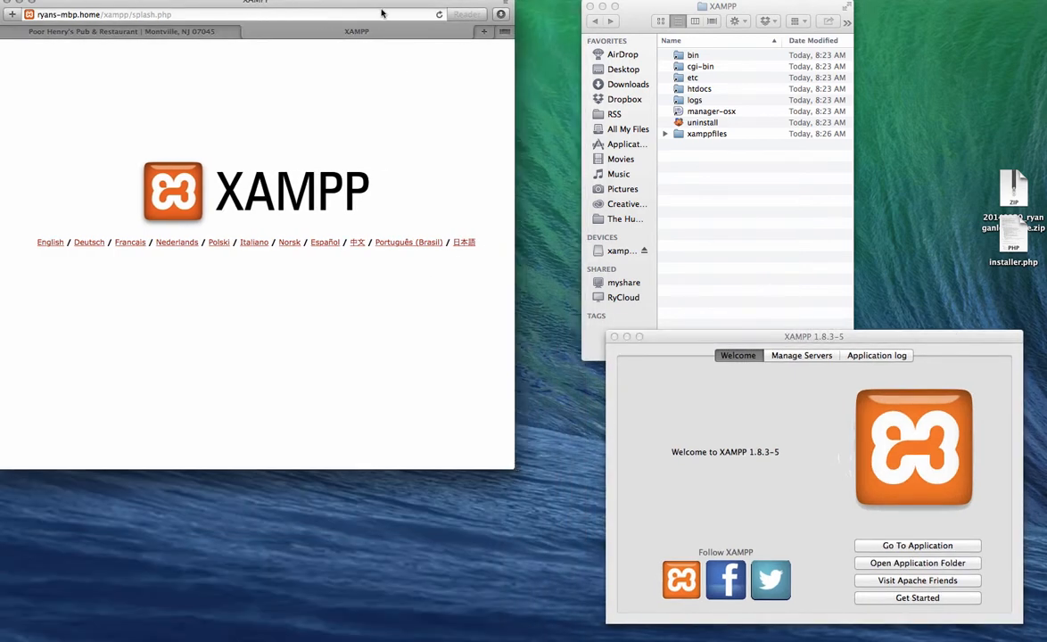
{"action": "left_click_drag", "start_coordinate": [314, 5], "coordinate": [344, 81]}
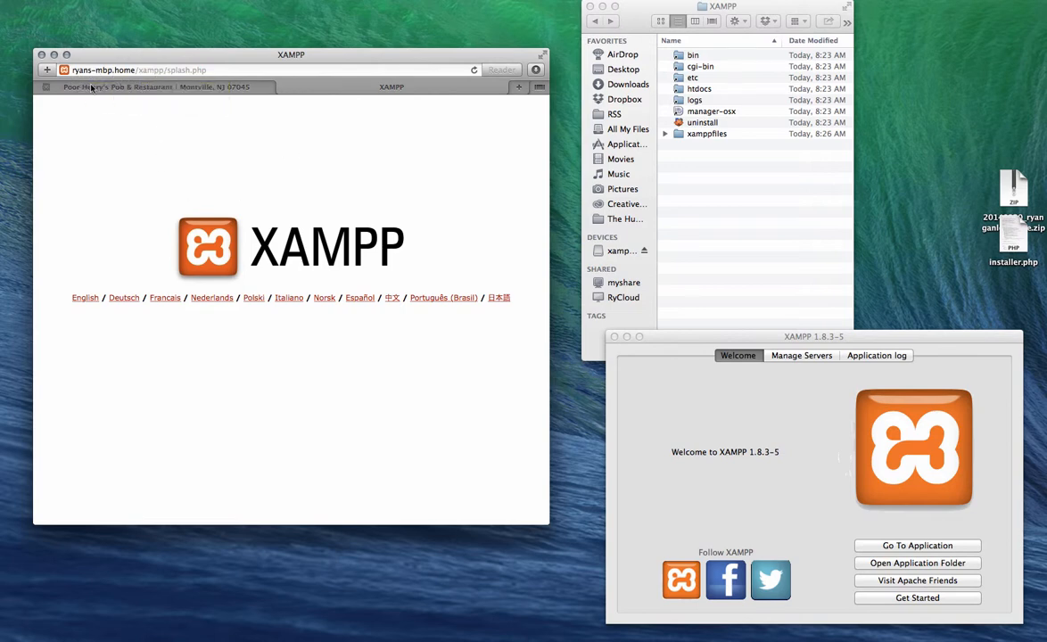
{"action": "left_click", "coordinate": [43, 86]}
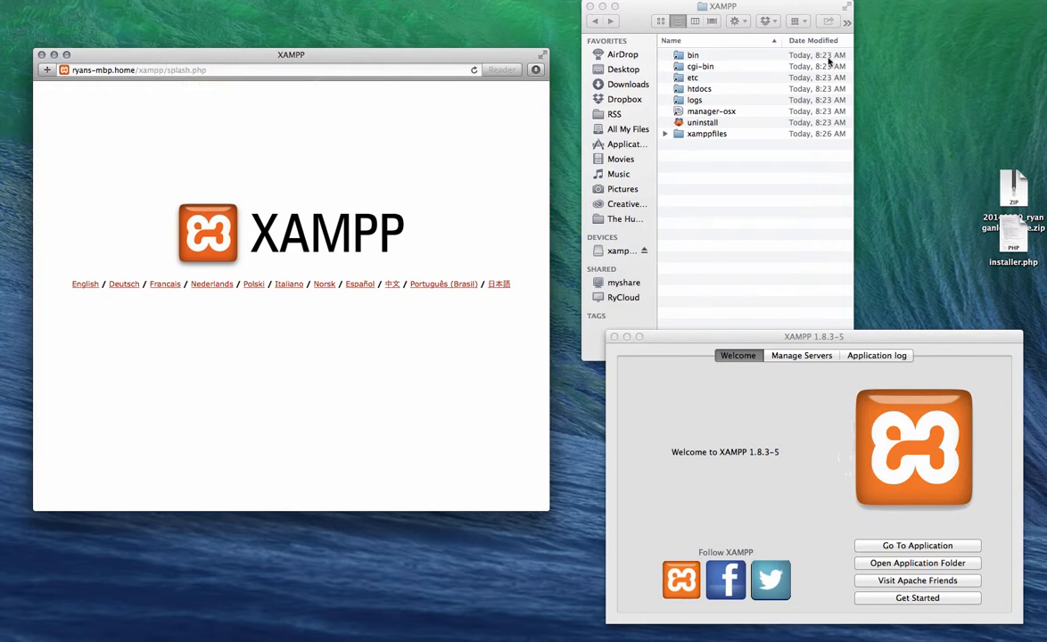
{"action": "left_click", "coordinate": [777, 268]}
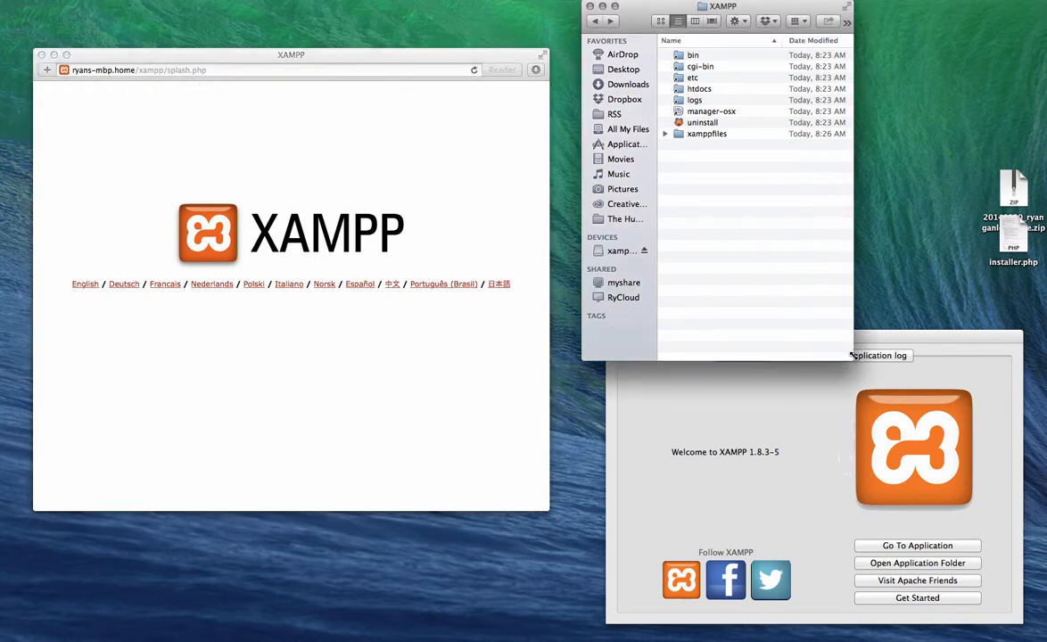
{"action": "left_click_drag", "start_coordinate": [851, 355], "coordinate": [908, 192]}
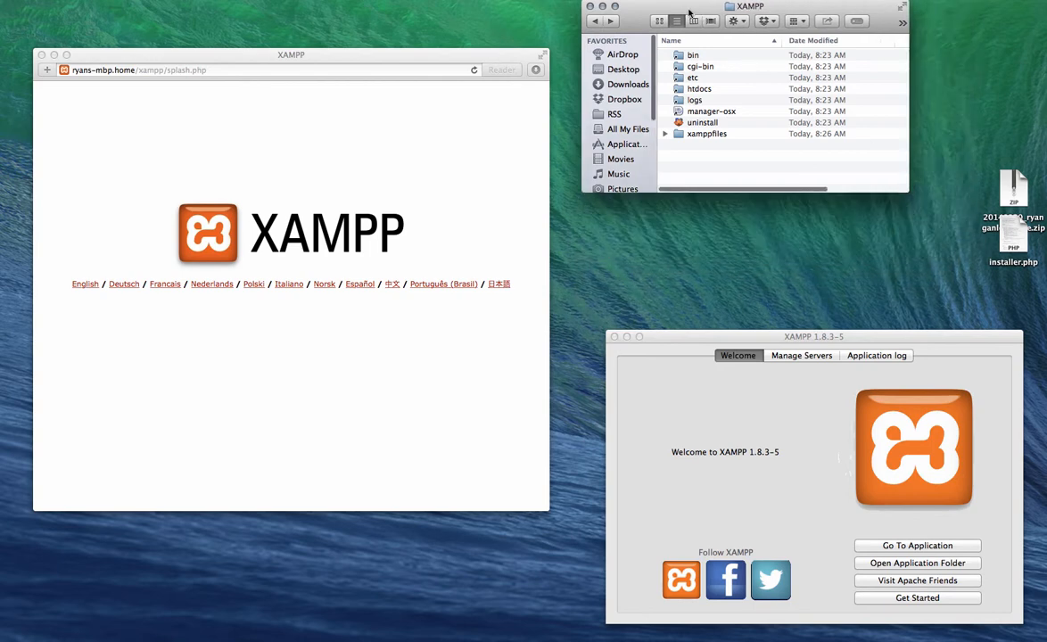
{"action": "left_click_drag", "start_coordinate": [688, 13], "coordinate": [686, 38]}
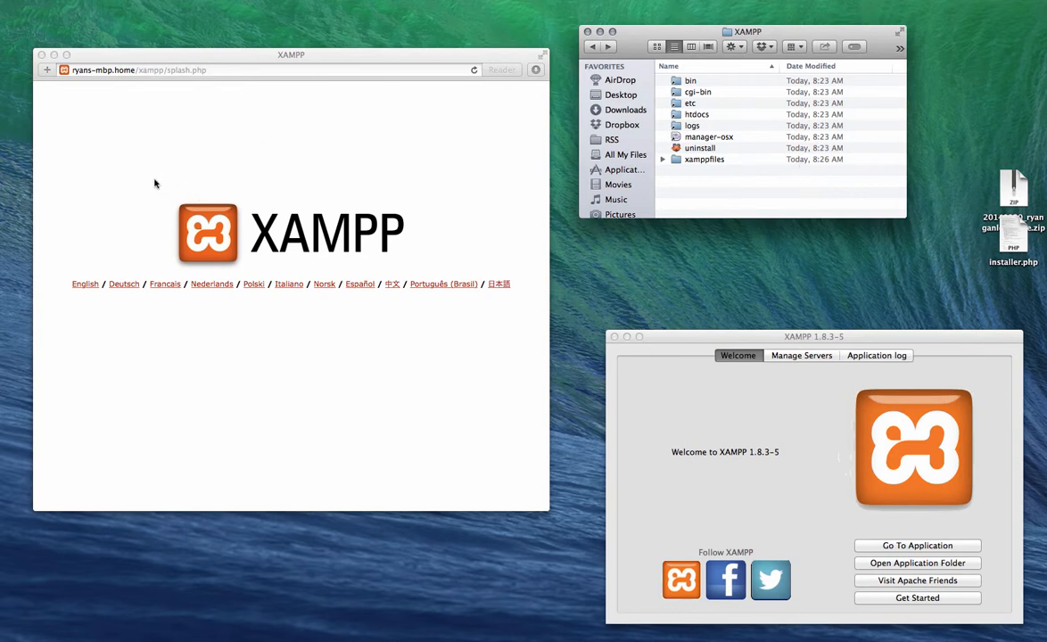
{"action": "left_click_drag", "start_coordinate": [664, 31], "coordinate": [684, 40]}
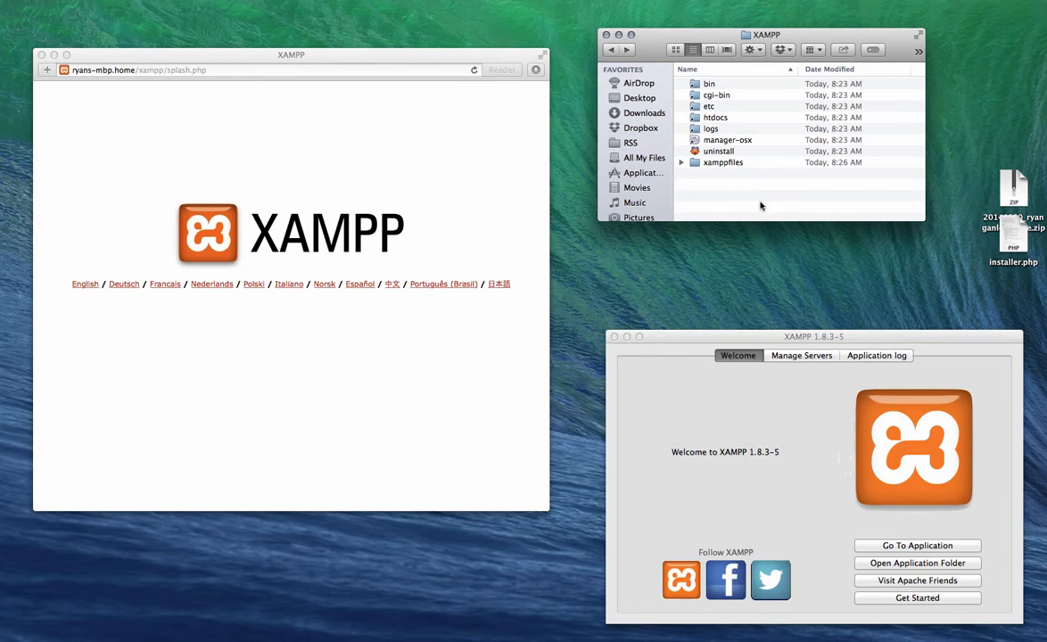
Step: Create a new folder named 'sites' inside htdocs
{"action": "double_click", "coordinate": [695, 118]}
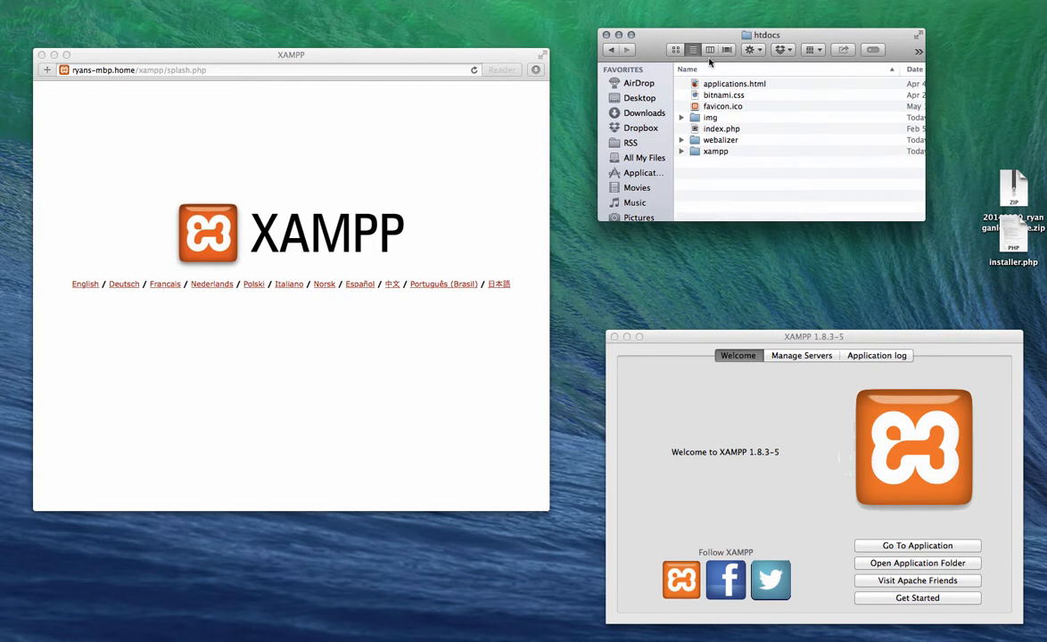
{"action": "right_click", "coordinate": [701, 176]}
{"action": "left_click", "coordinate": [737, 177]}
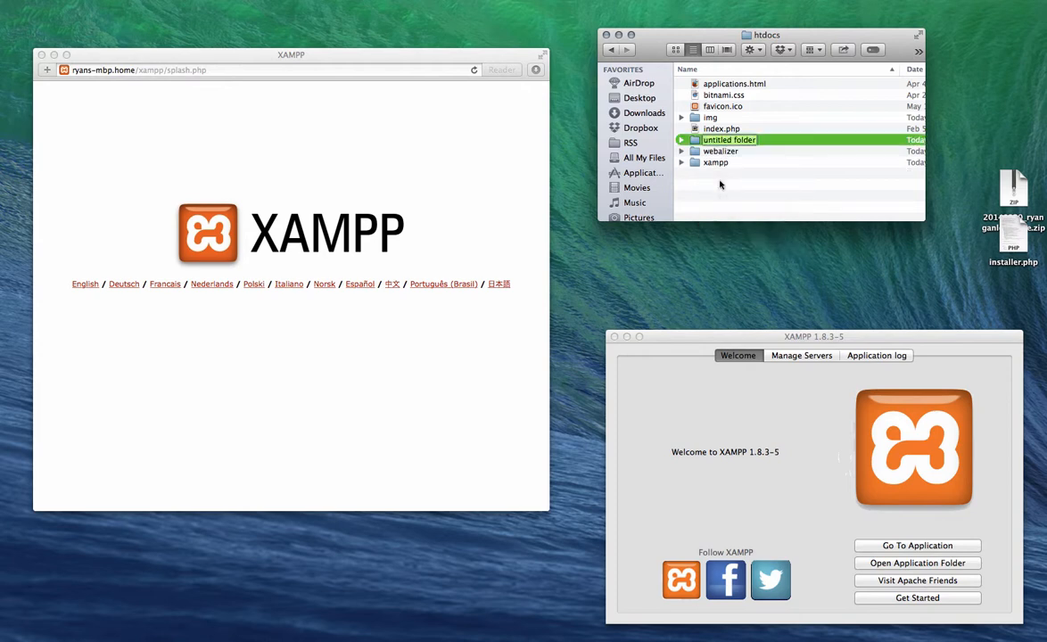
{"action": "type", "text": "Sites"}
{"action": "key", "text": "BackSpace"}
{"action": "key", "text": "BackSpace"}
{"action": "type", "text": "TE"}
{"action": "key", "text": "Return"}
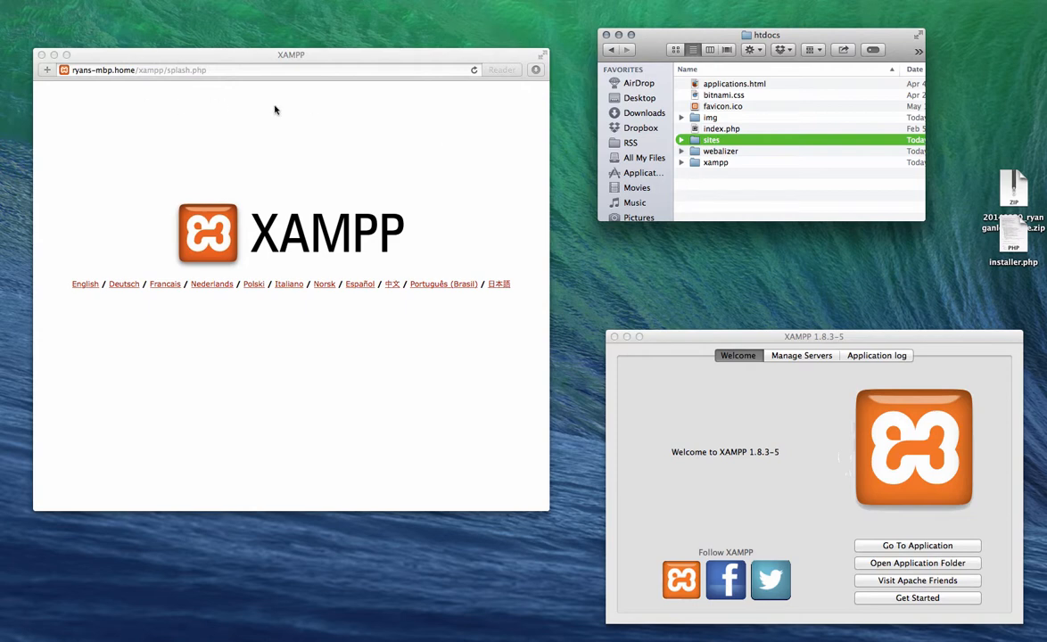
Step: Inside sites, create a new folder and begin naming it after the portfolio site's domain
{"action": "double_click", "coordinate": [711, 140]}
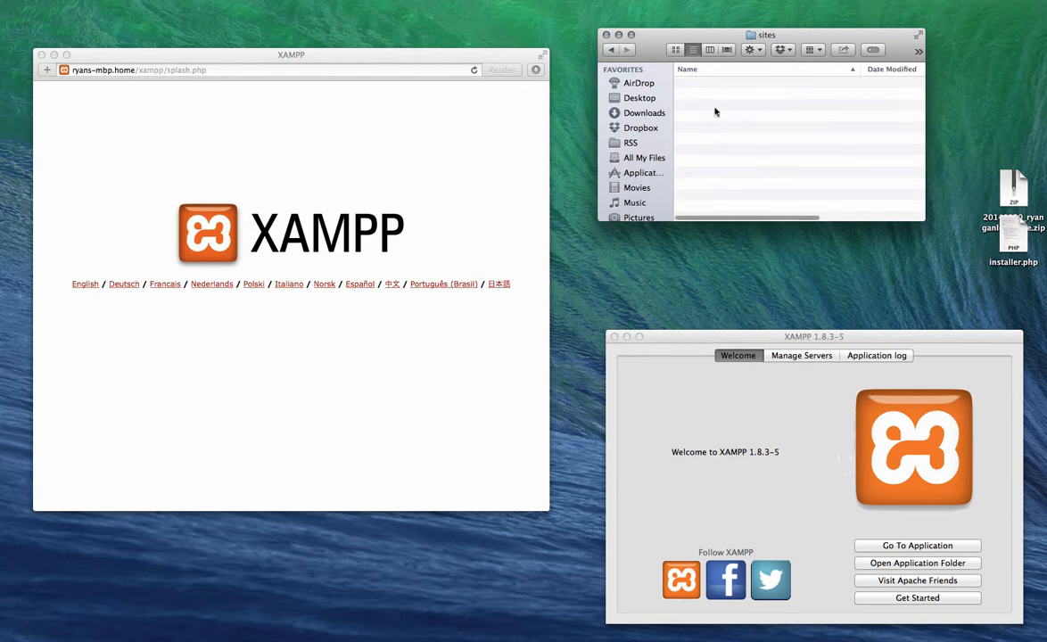
{"action": "right_click", "coordinate": [716, 96]}
{"action": "left_click", "coordinate": [717, 104]}
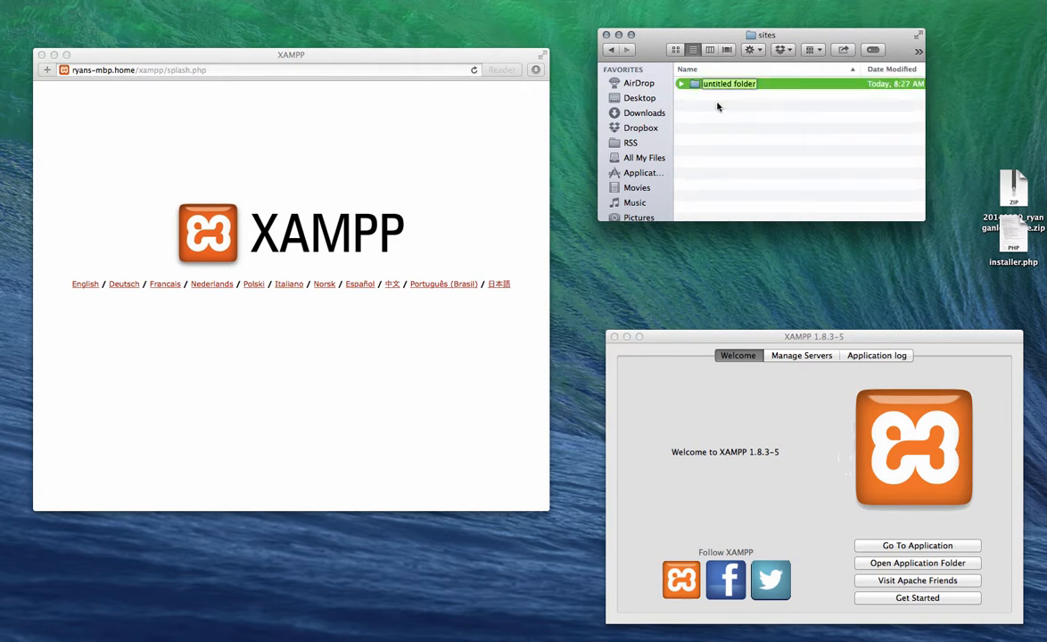
{"action": "type", "text": "Rygan"}
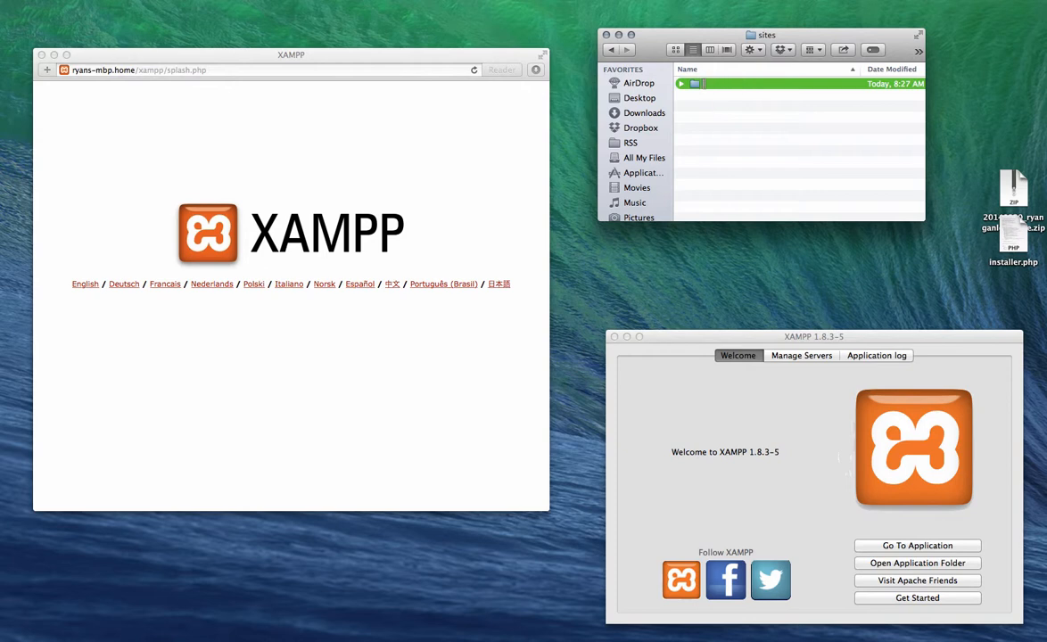
{"action": "type", "text": "nley.com"}
Step: Copy the package ZIP archive and installer.php from the desktop into the ryganley.com folder
{"action": "double_click", "coordinate": [693, 87]}
{"action": "left_click_drag", "start_coordinate": [1020, 298], "coordinate": [718, 102]}
{"action": "left_click", "coordinate": [755, 173]}
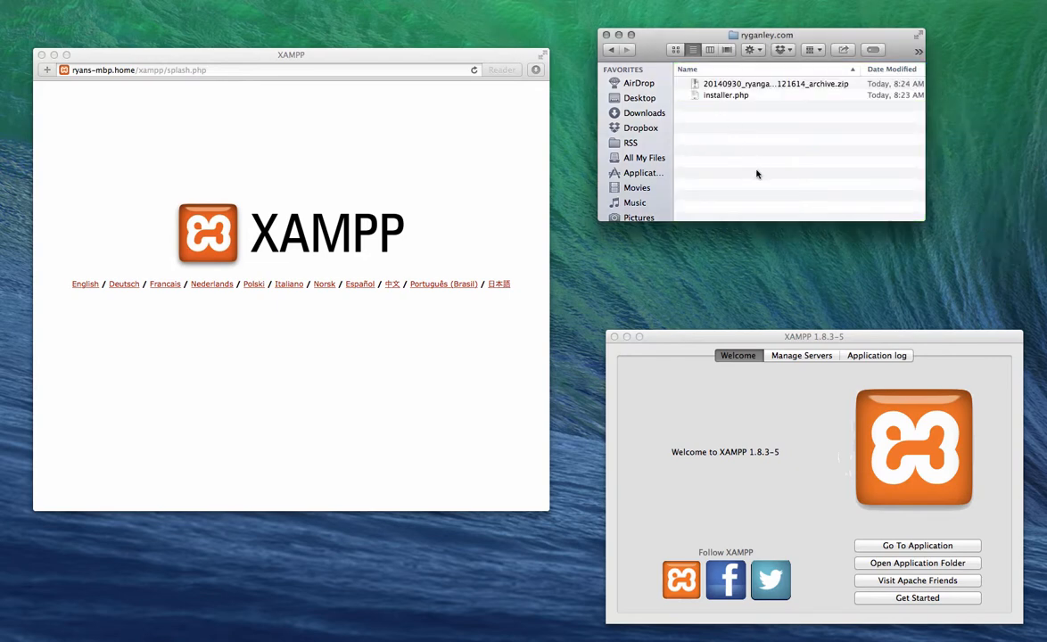
Step: Return to the sites folder with ryganley.com selected, and move the XAMPP manager window higher
{"action": "key", "text": "super+Up"}
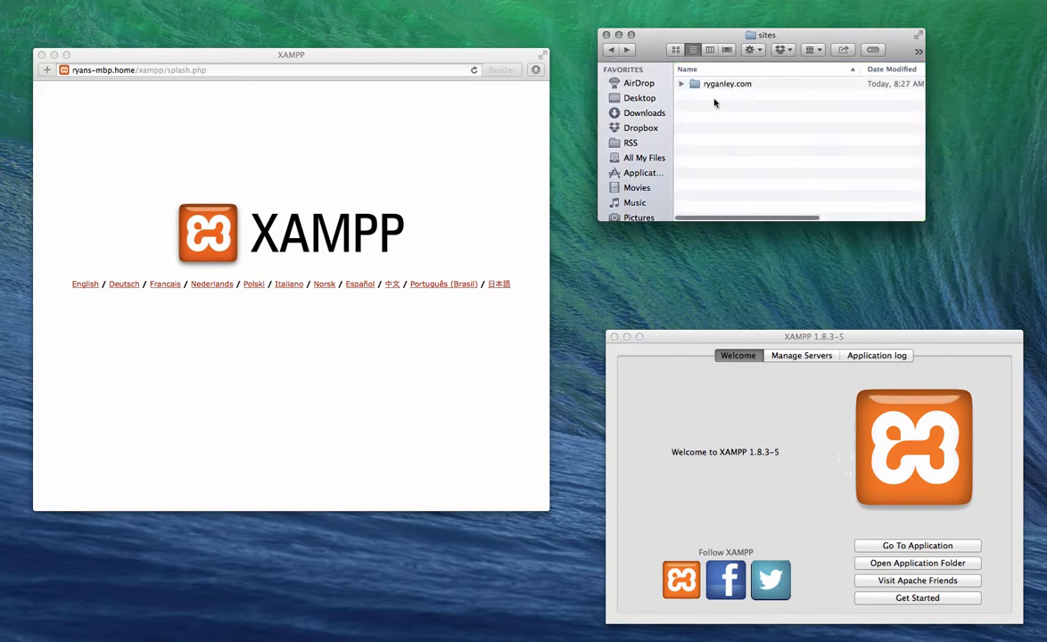
{"action": "left_click", "coordinate": [706, 85]}
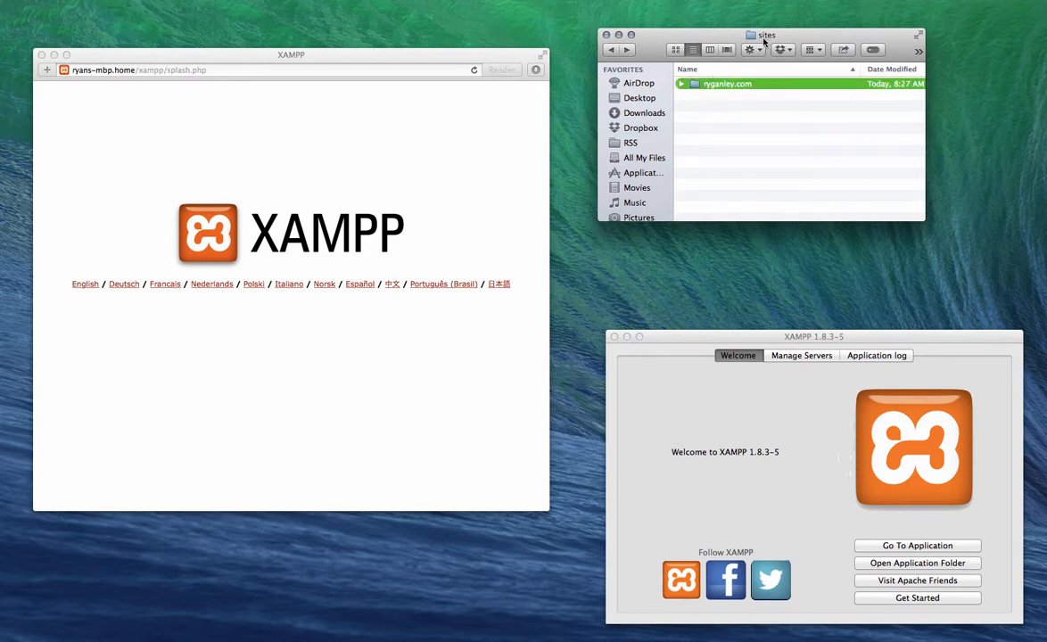
{"action": "left_click", "coordinate": [763, 341]}
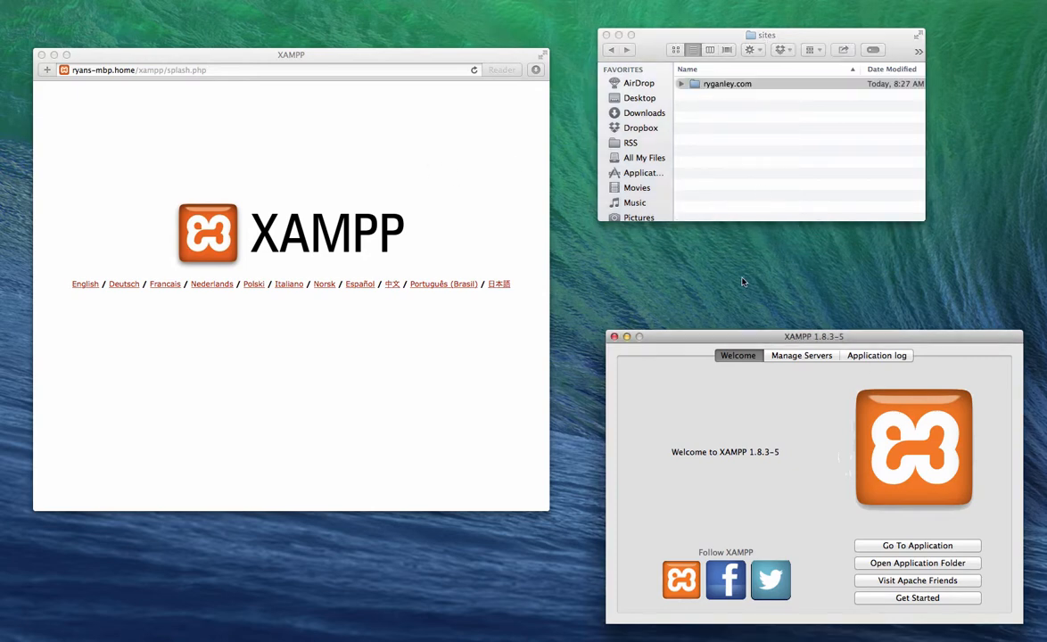
{"action": "left_click_drag", "start_coordinate": [742, 342], "coordinate": [726, 278]}
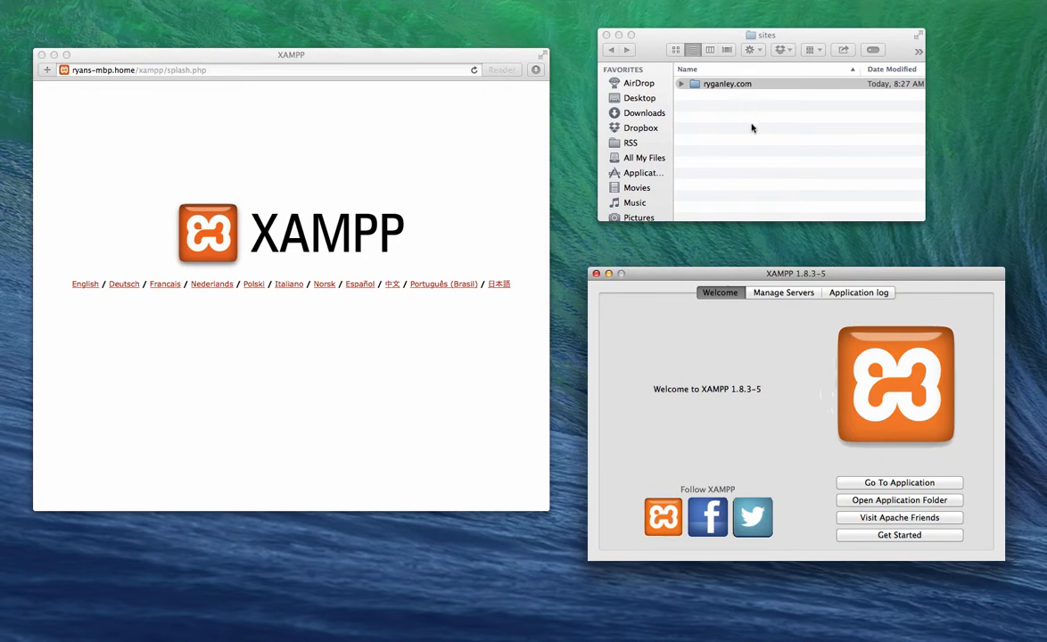
Step: Open the English XAMPP welcome page and launch phpMyAdmin, which shows MySQL error #2002
{"action": "left_click", "coordinate": [398, 338]}
{"action": "left_click", "coordinate": [85, 284]}
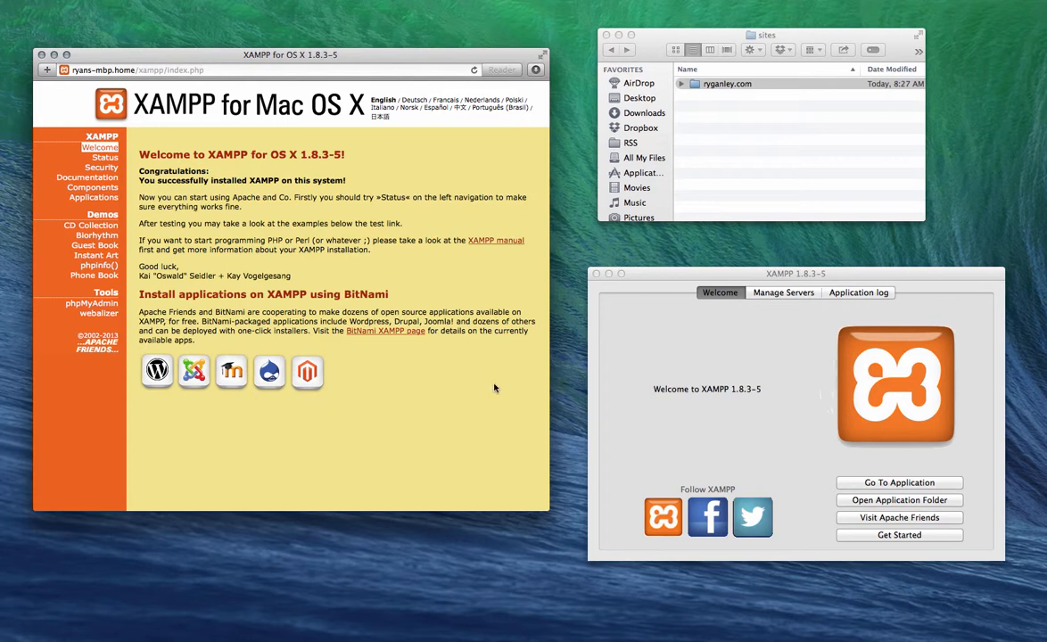
{"action": "left_click", "coordinate": [109, 304]}
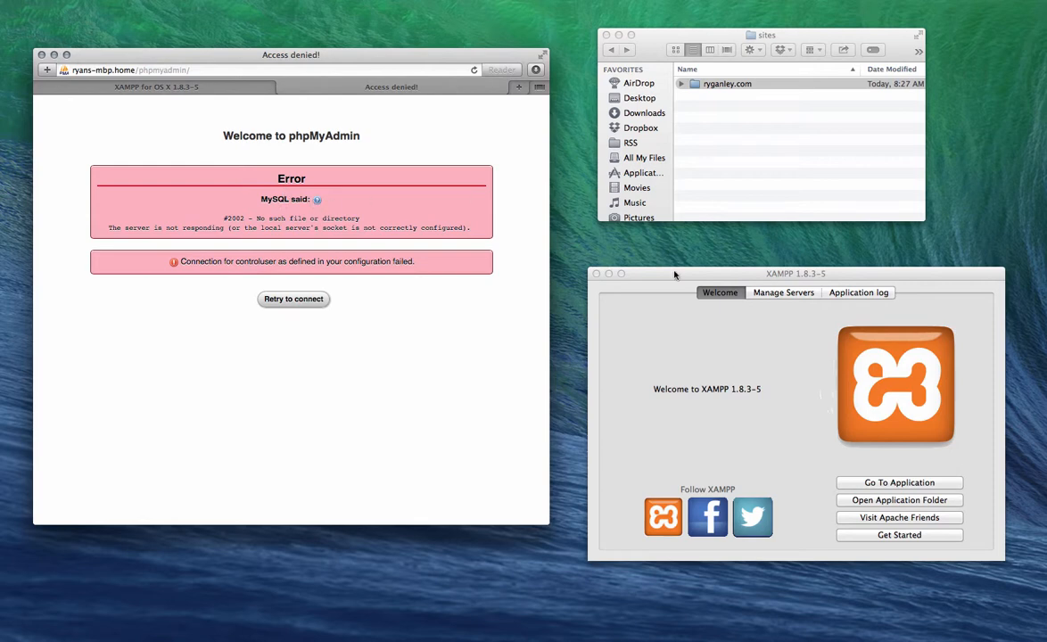
{"action": "left_click_drag", "start_coordinate": [675, 275], "coordinate": [678, 261]}
Step: Start the MySQL Database server from XAMPP's list of servers
{"action": "left_click", "coordinate": [778, 281]}
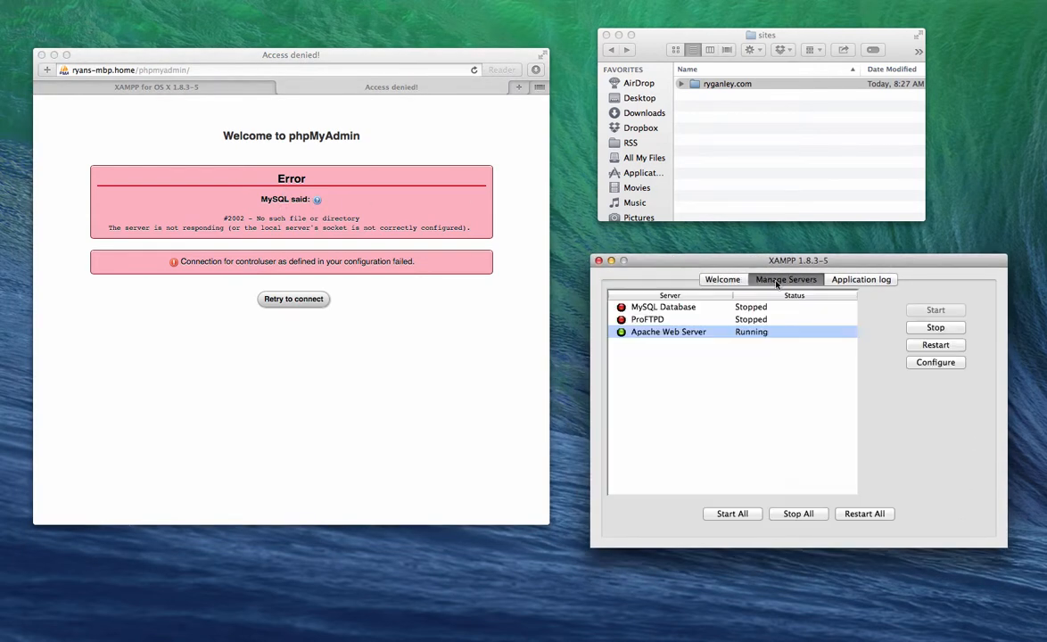
{"action": "left_click", "coordinate": [662, 306]}
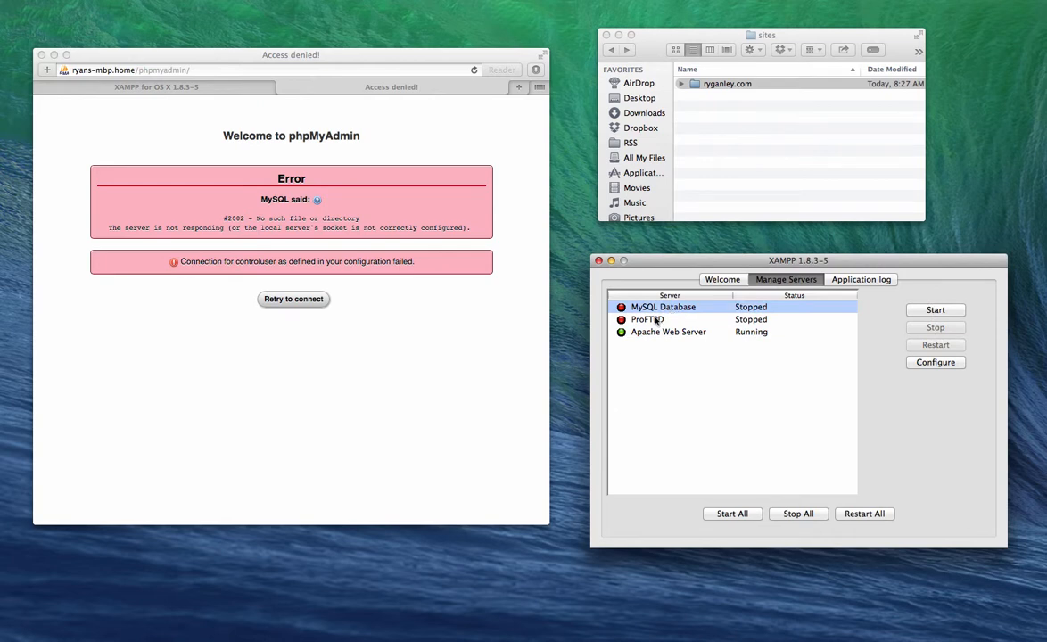
{"action": "left_click", "coordinate": [648, 321]}
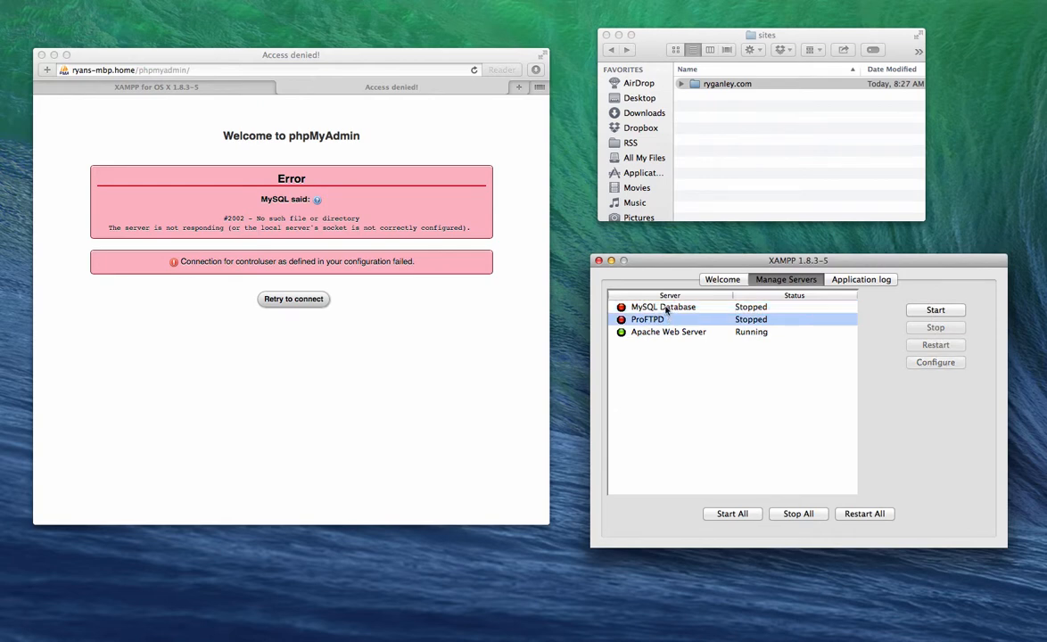
{"action": "left_click", "coordinate": [665, 308]}
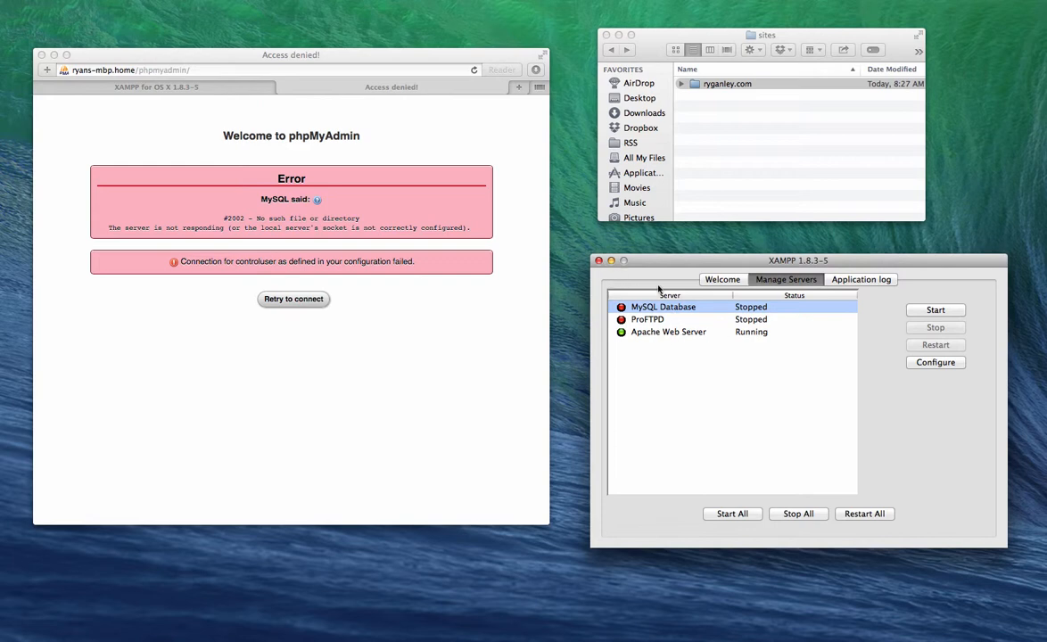
{"action": "left_click", "coordinate": [930, 310]}
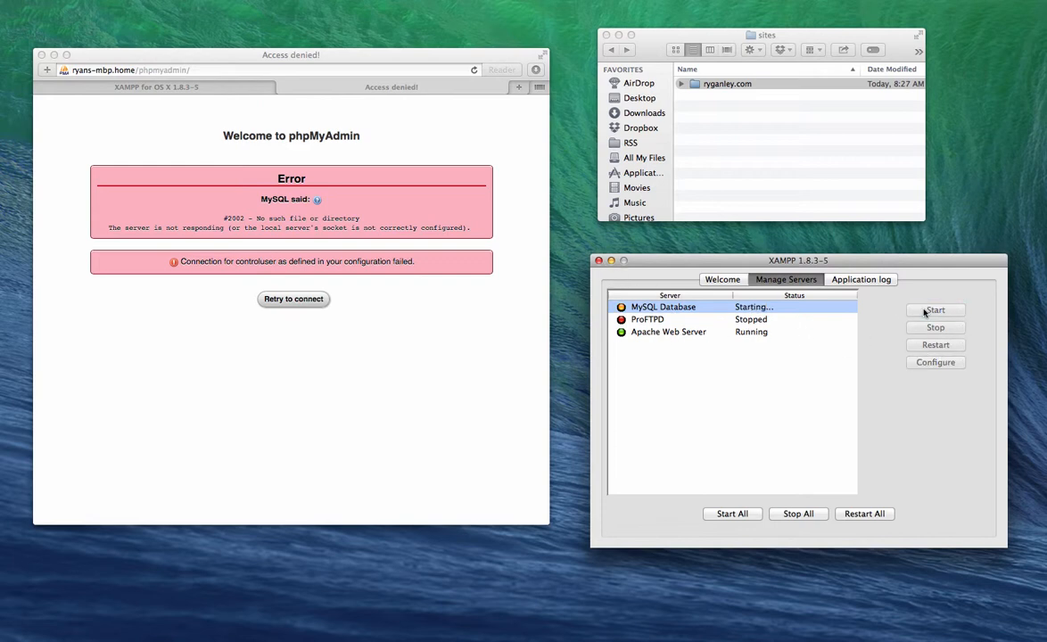
Step: Start the ProFTPD server and retry phpMyAdmin's connection to MySQL
{"action": "left_click", "coordinate": [658, 320]}
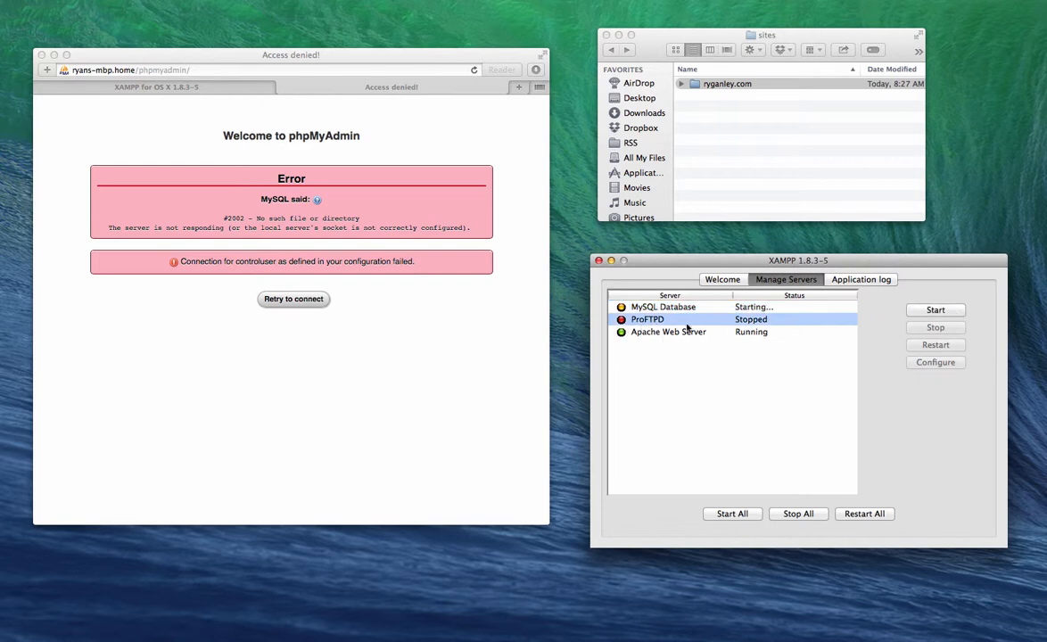
{"action": "left_click", "coordinate": [919, 313]}
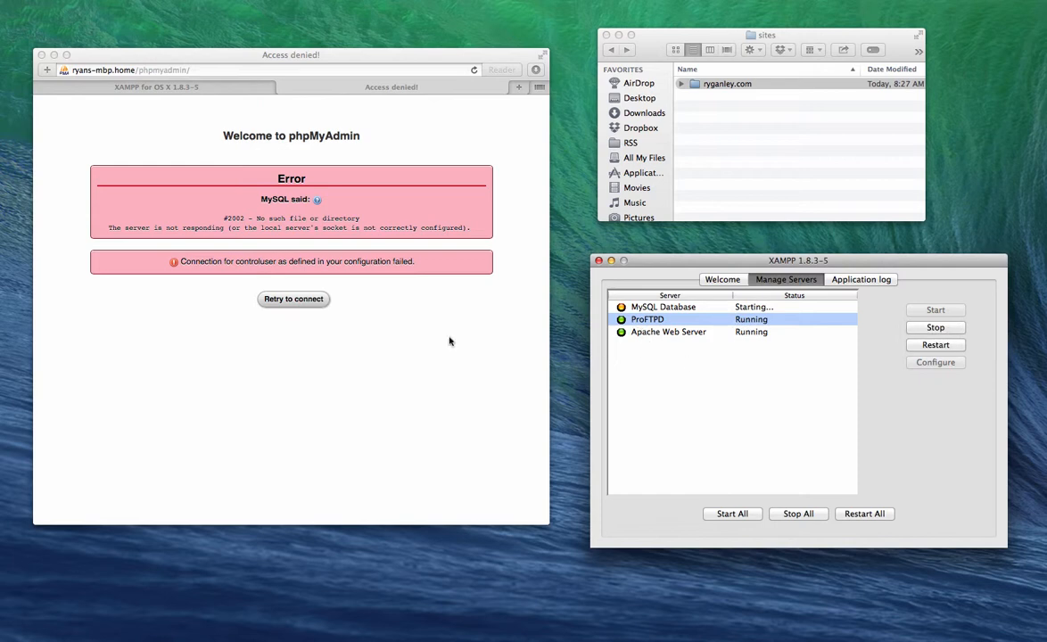
{"action": "left_click", "coordinate": [339, 315]}
{"action": "left_click", "coordinate": [283, 299]}
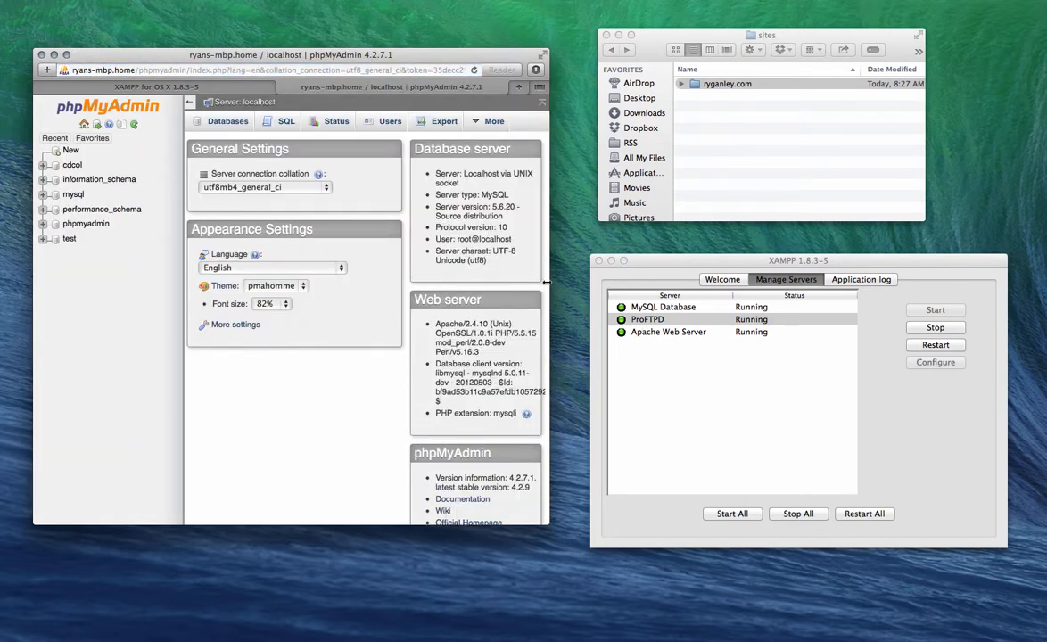
Step: Widen the browser window and switch to the XAMPP 1.8.3-5 welcome page tab
{"action": "left_click_drag", "start_coordinate": [560, 279], "coordinate": [578, 277]}
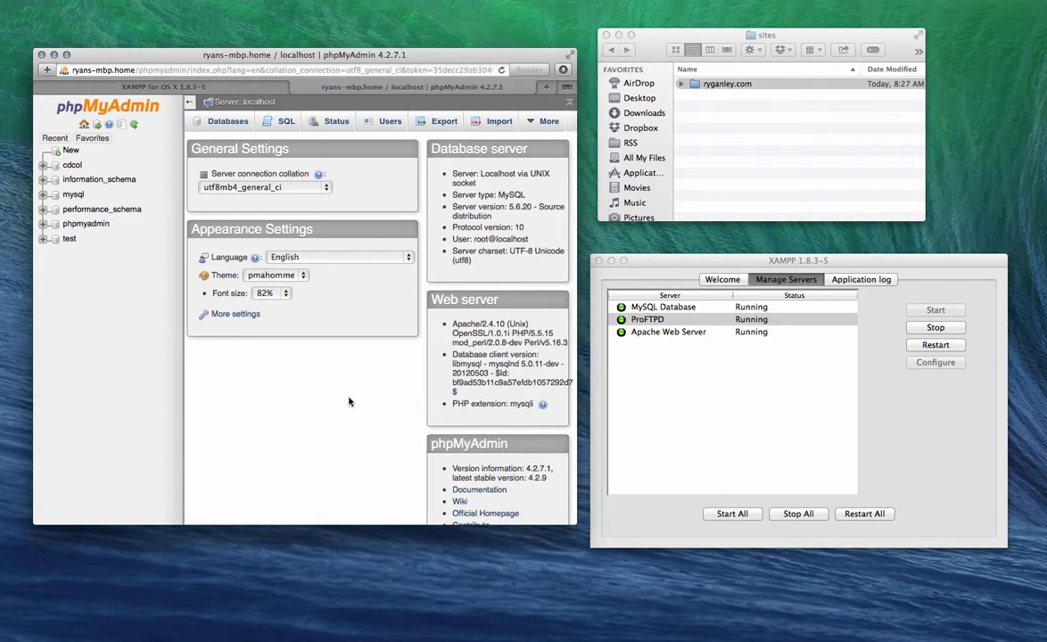
{"action": "left_click", "coordinate": [152, 87]}
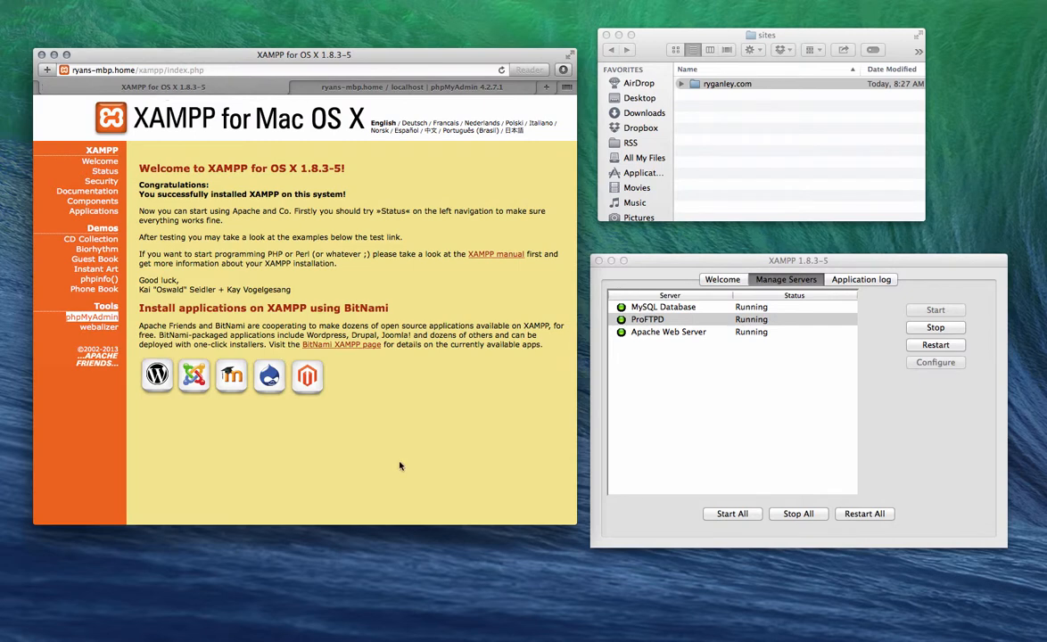
{"action": "left_click_drag", "start_coordinate": [719, 41], "coordinate": [743, 42]}
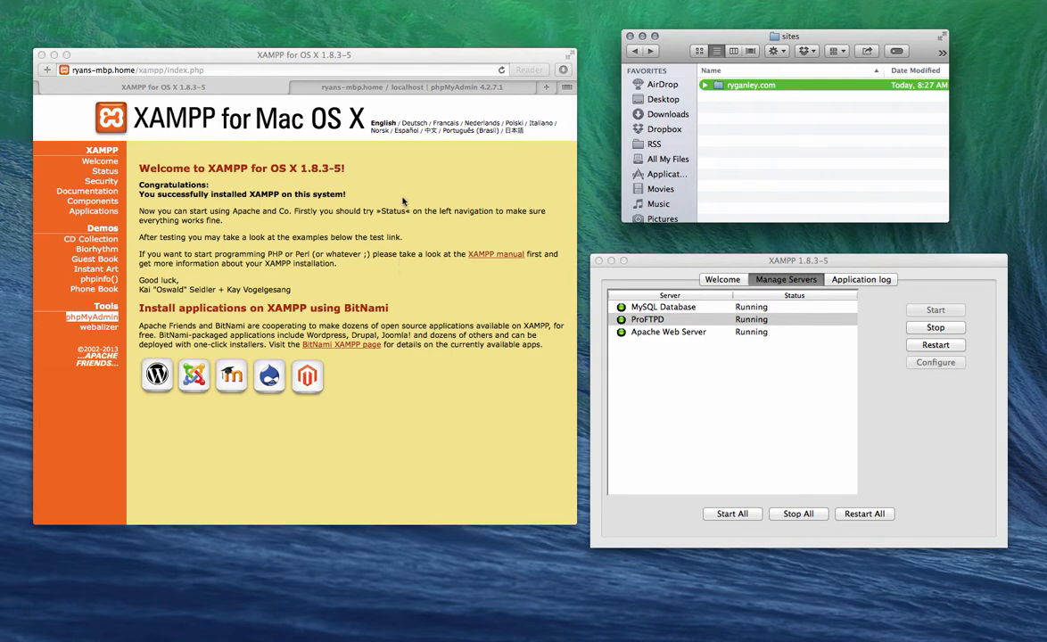
{"action": "left_click_drag", "start_coordinate": [156, 59], "coordinate": [151, 64]}
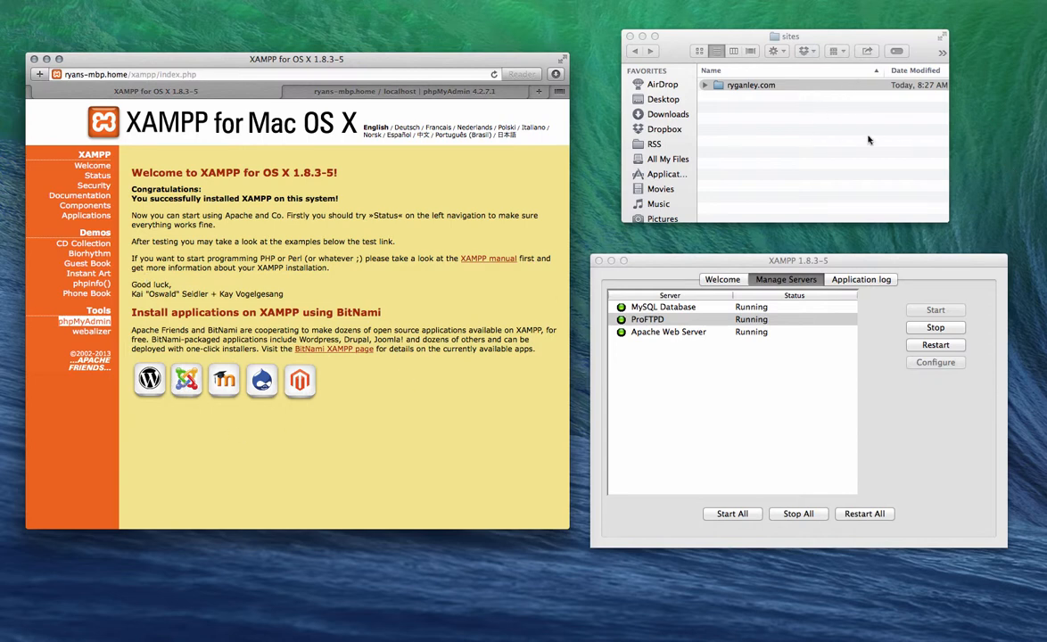
Step: Open ryganley.com in Finder, go back to sites, and reselect the ryganley.com folder
{"action": "left_click", "coordinate": [718, 86]}
{"action": "double_click", "coordinate": [718, 86]}
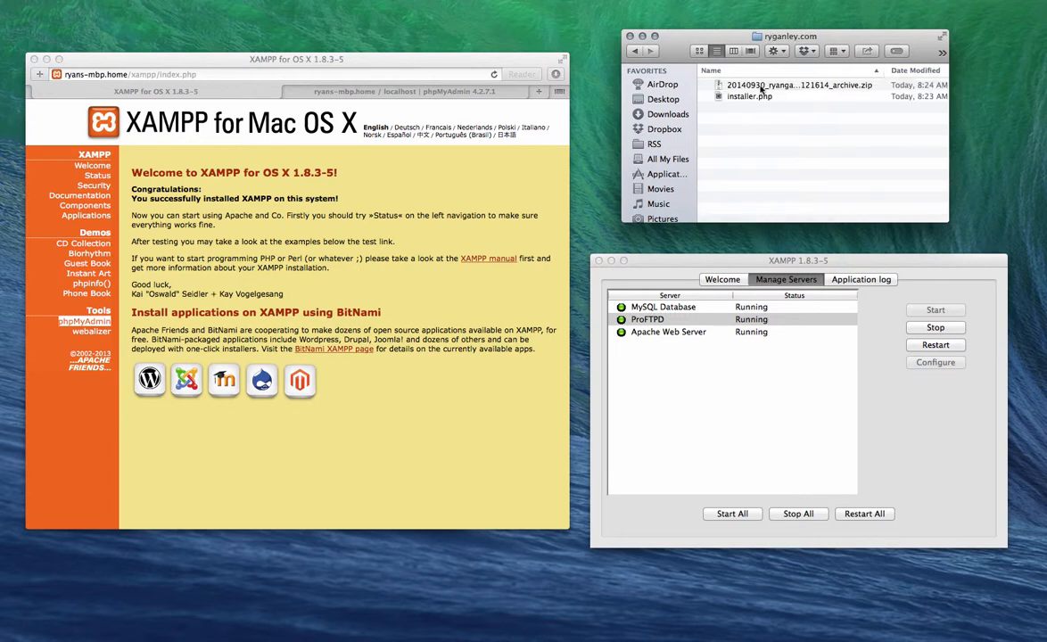
{"action": "left_click", "coordinate": [635, 52]}
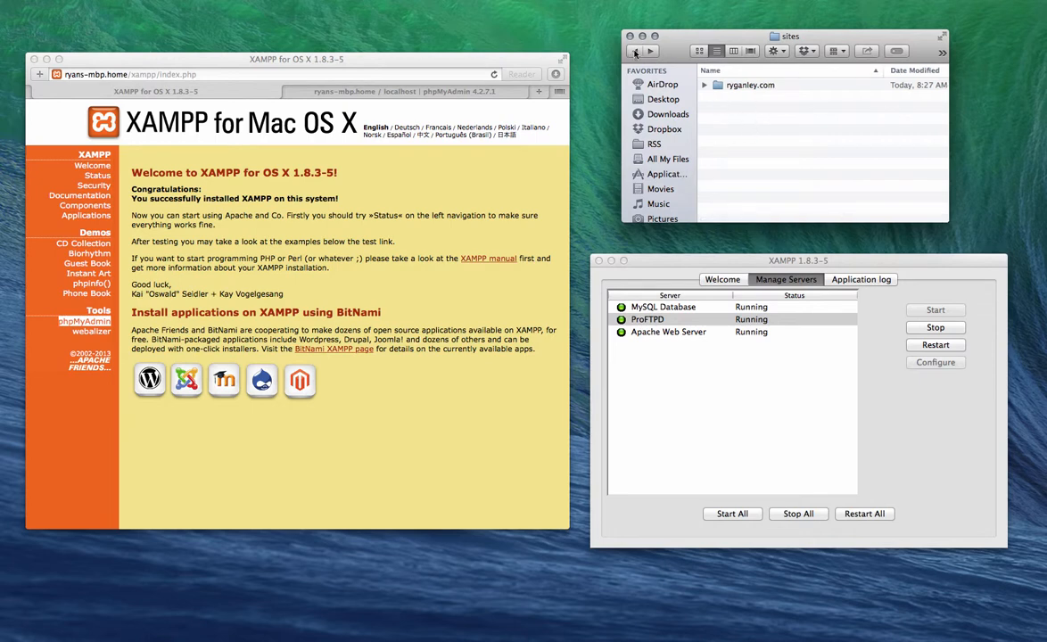
{"action": "left_click", "coordinate": [718, 85]}
Step: Give admin and everyone Read & Write under ryganley.com's Get Info Sharing & Permissions
{"action": "right_click", "coordinate": [732, 86]}
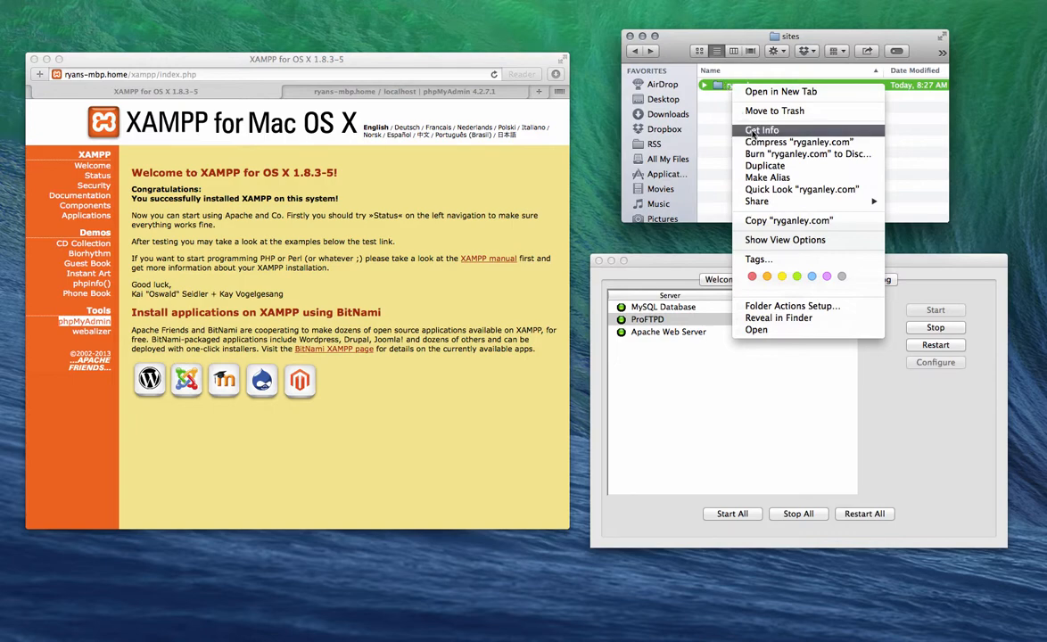
{"action": "left_click", "coordinate": [760, 131]}
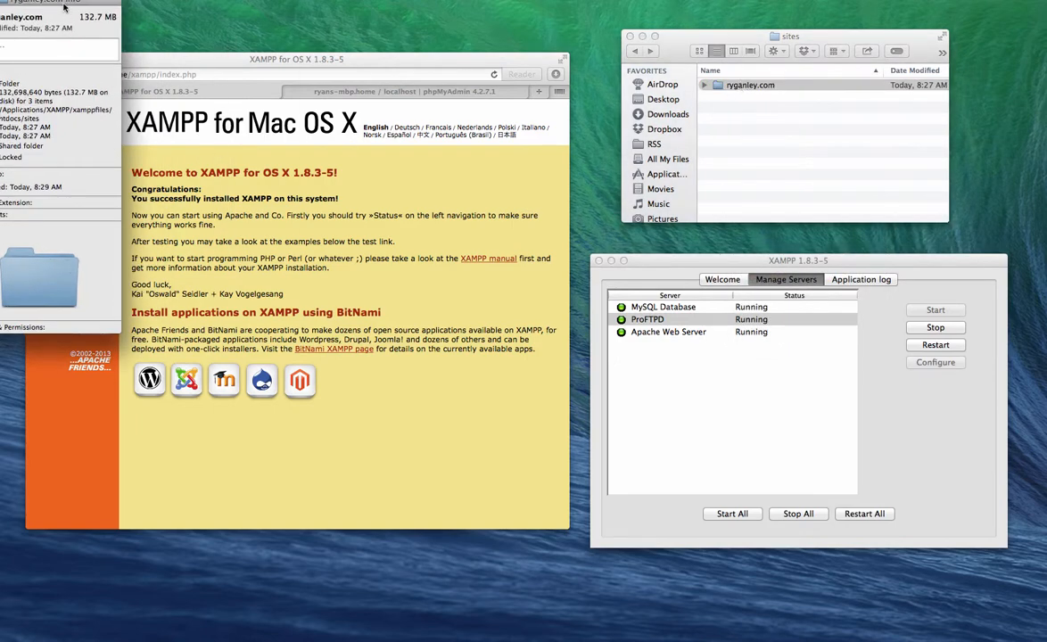
{"action": "left_click_drag", "start_coordinate": [64, 7], "coordinate": [408, 96]}
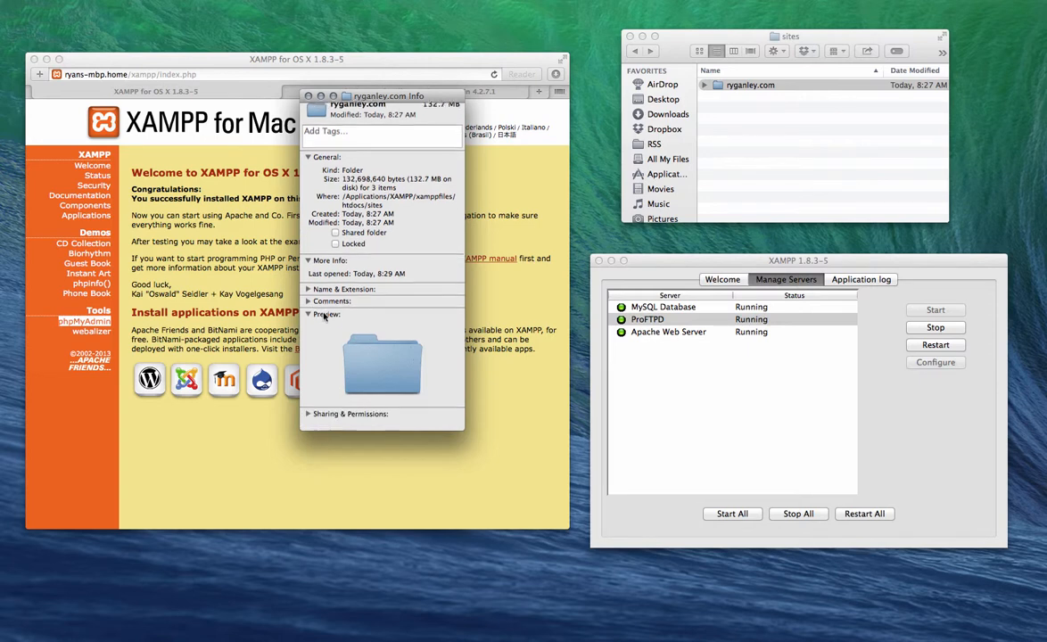
{"action": "left_click", "coordinate": [309, 426]}
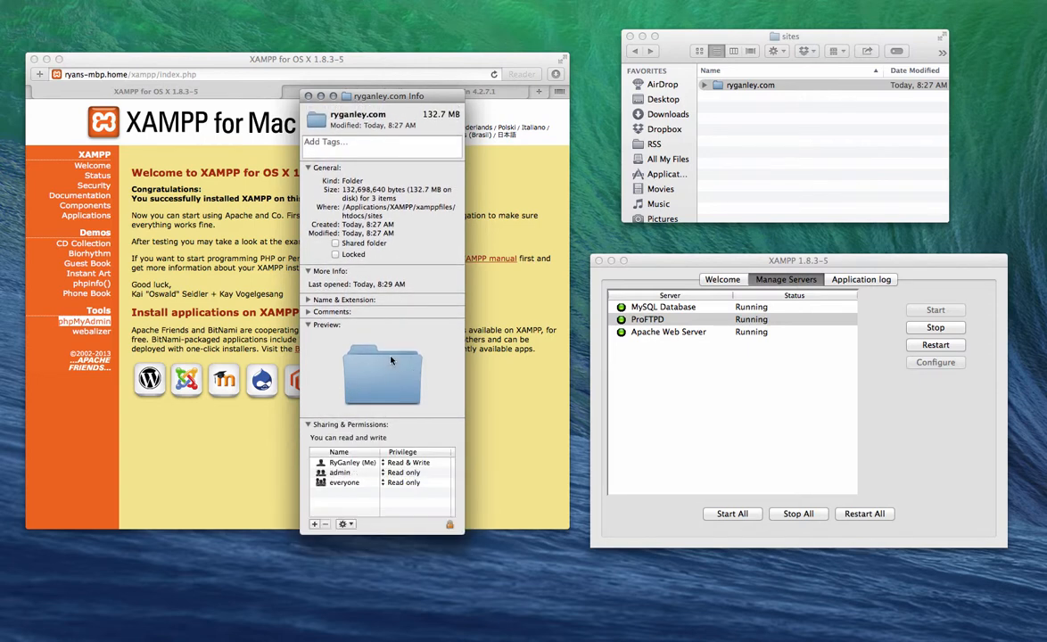
{"action": "left_click", "coordinate": [398, 473]}
{"action": "left_click", "coordinate": [356, 463]}
{"action": "left_click", "coordinate": [361, 482]}
{"action": "left_click", "coordinate": [353, 473]}
{"action": "left_click", "coordinate": [310, 96]}
{"action": "left_click", "coordinate": [700, 121]}
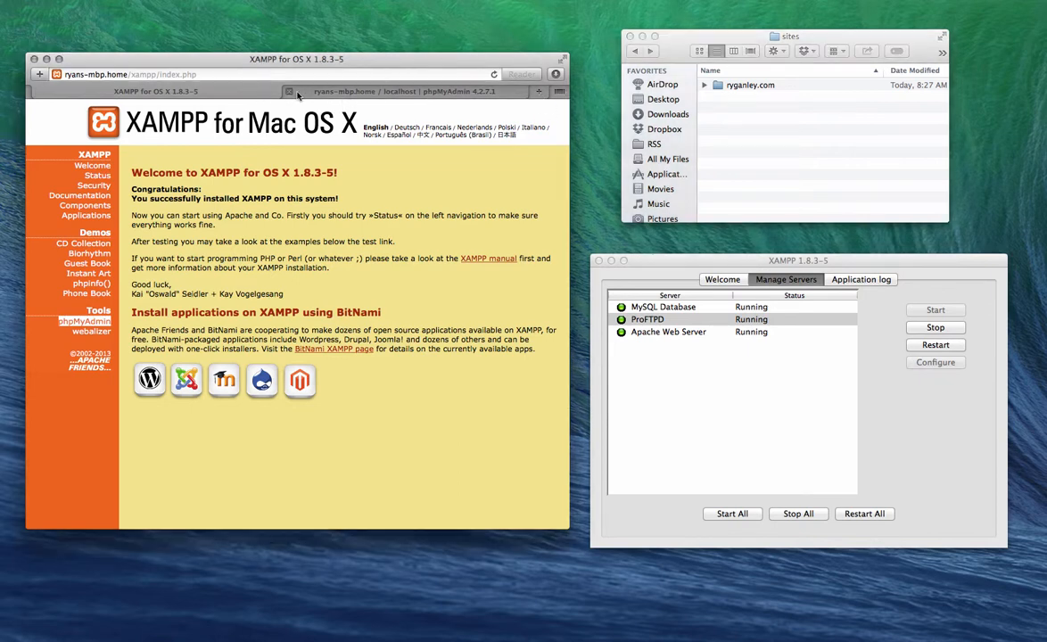
Step: Reopen phpMyAdmin, create a database named 'ryganley', and open it
{"action": "left_click", "coordinate": [289, 93]}
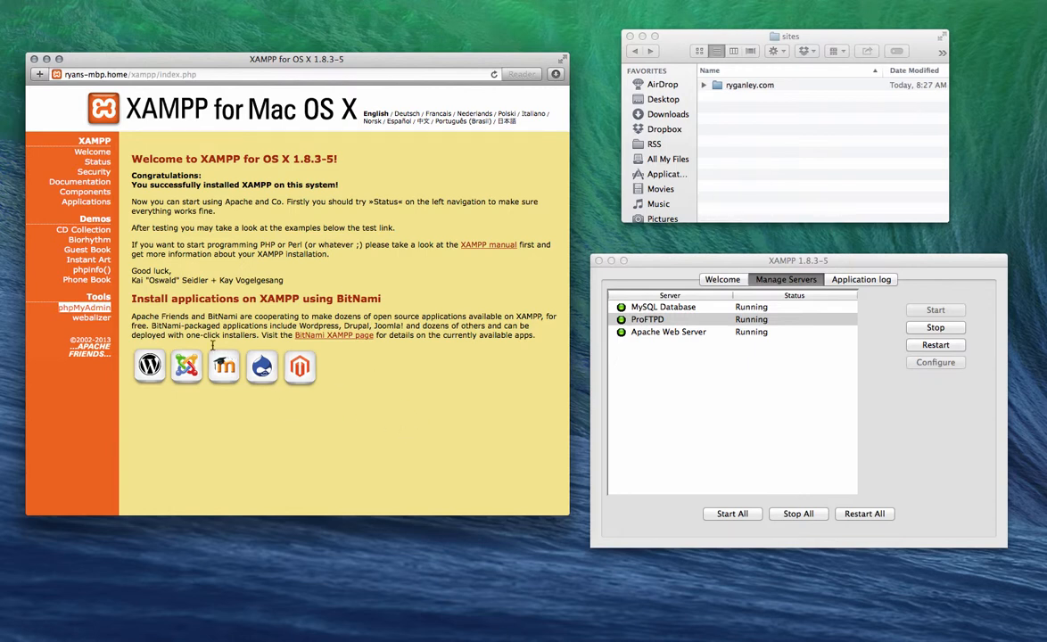
{"action": "left_click", "coordinate": [84, 306]}
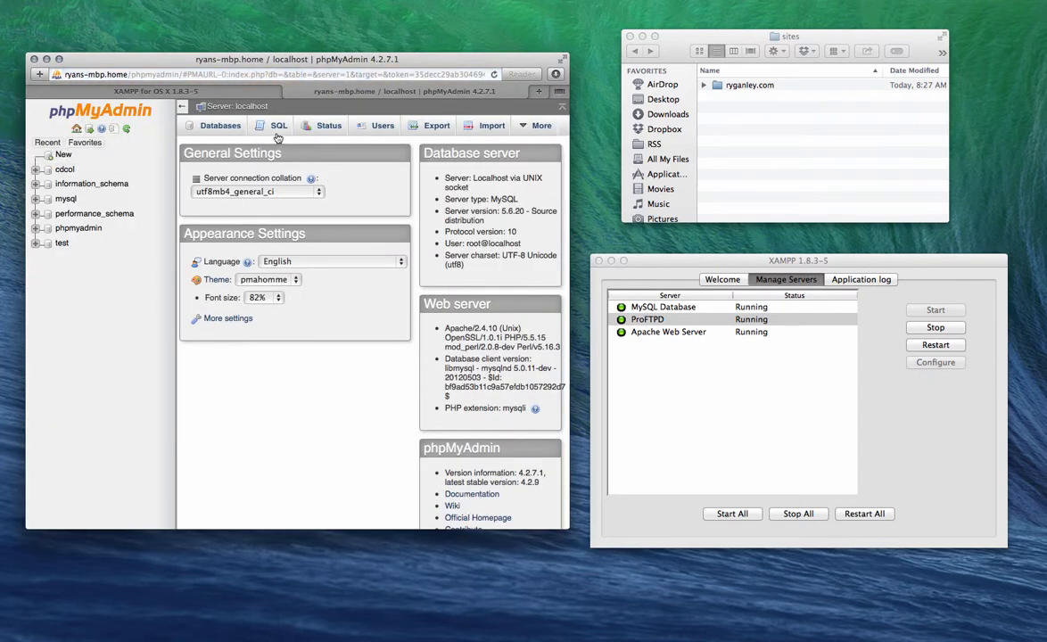
{"action": "left_click", "coordinate": [60, 151]}
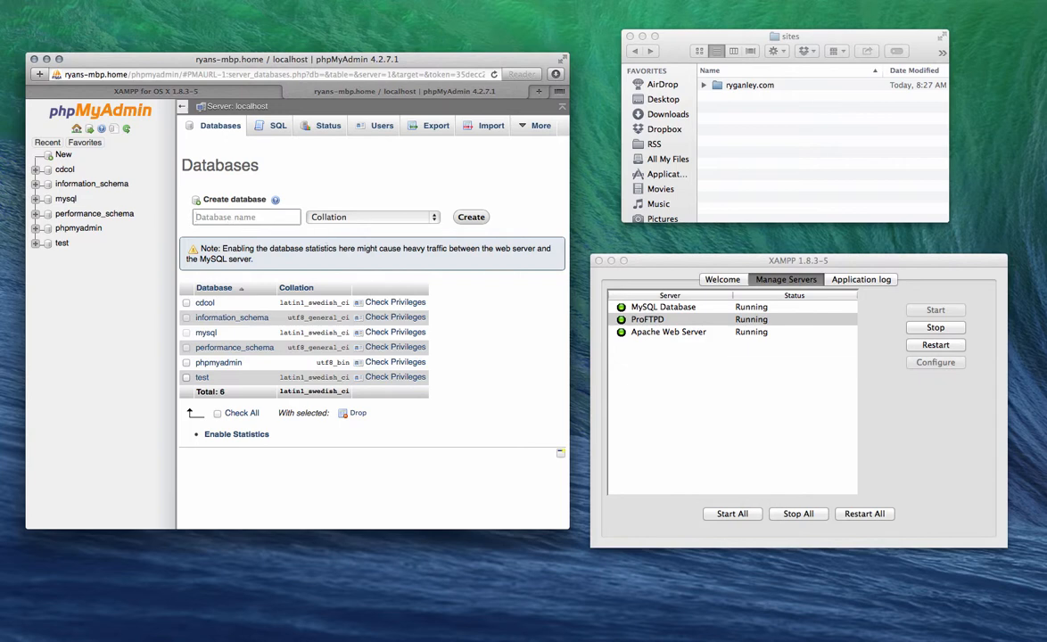
{"action": "type", "text": "ryganley"}
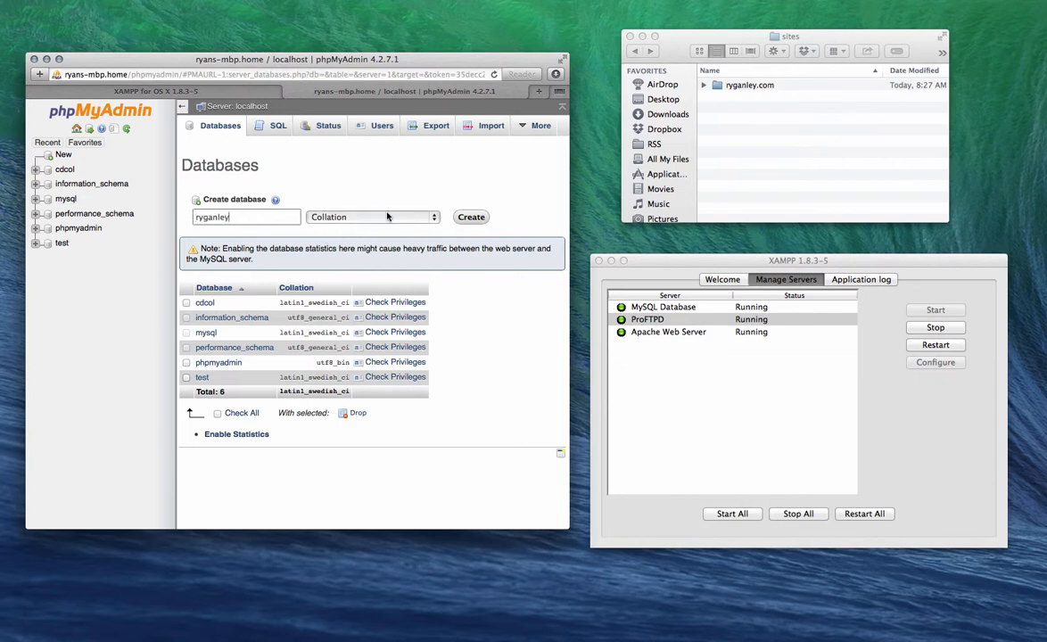
{"action": "left_click", "coordinate": [471, 218]}
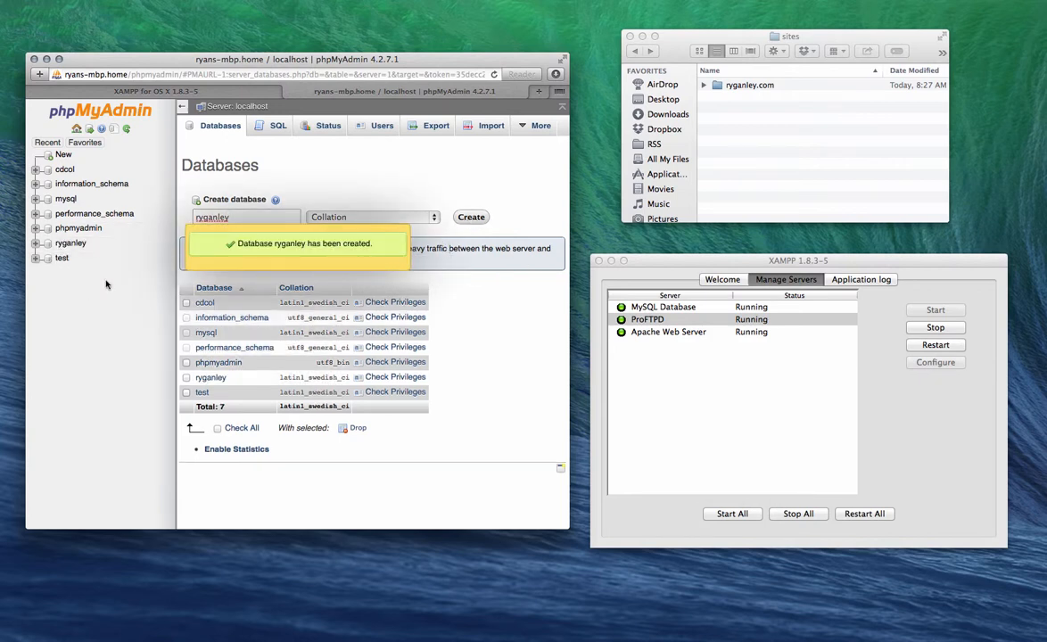
{"action": "left_click", "coordinate": [69, 243]}
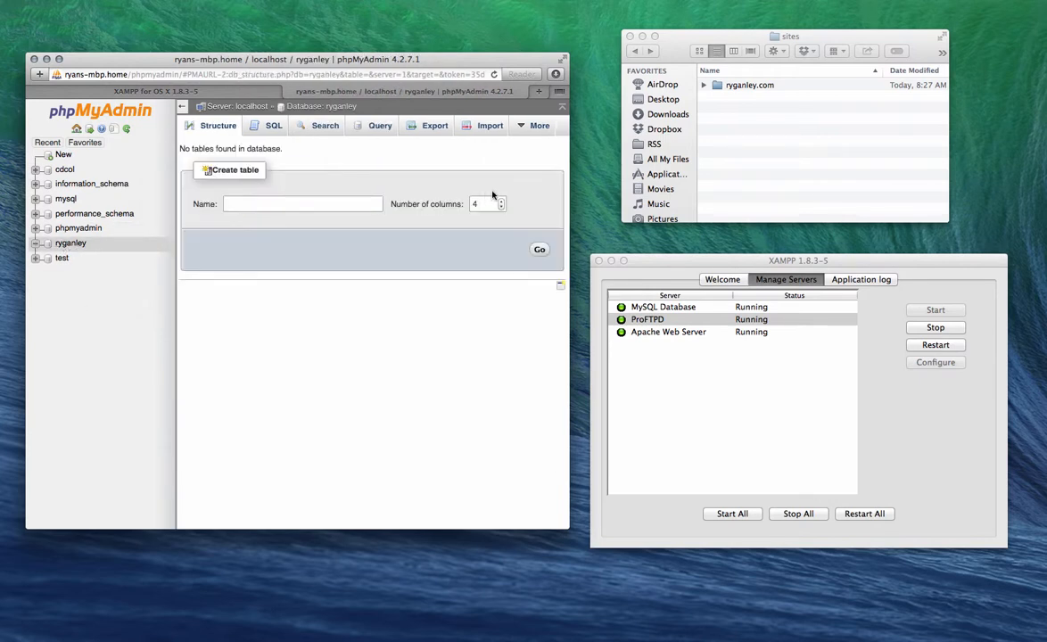
Step: Review the ryganley database's Operations and Structure pages, confirming it has no tables
{"action": "left_click_drag", "start_coordinate": [569, 172], "coordinate": [789, 177]}
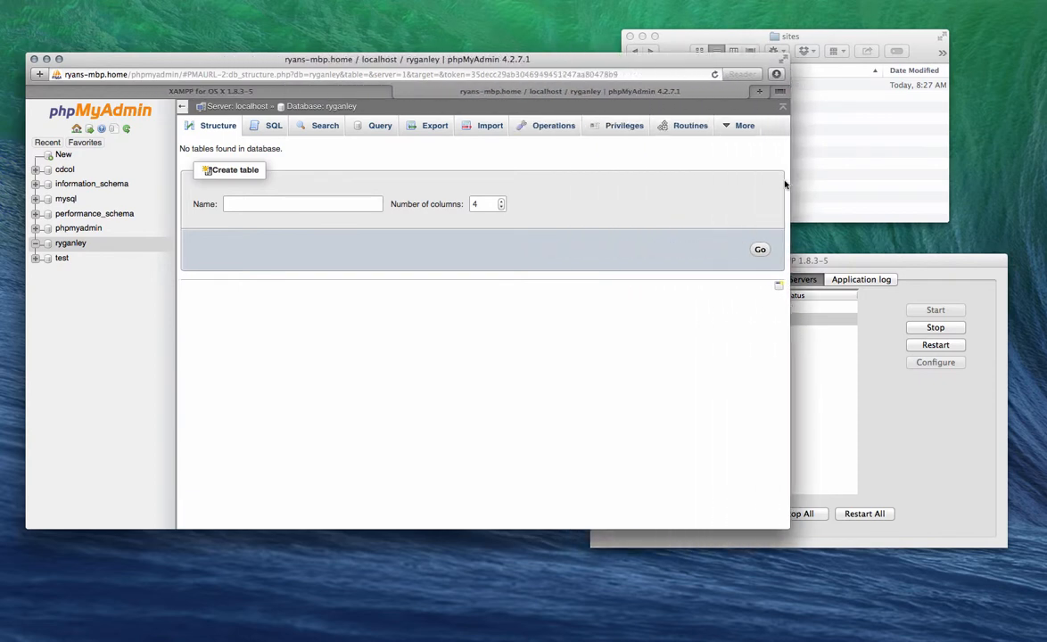
{"action": "left_click", "coordinate": [541, 127]}
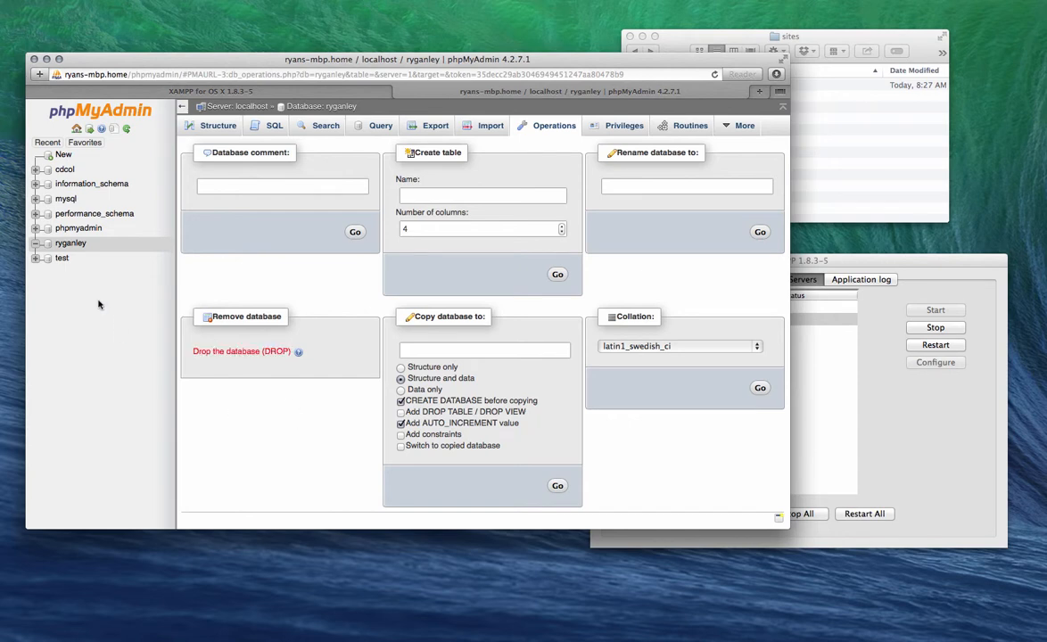
{"action": "left_click", "coordinate": [70, 244]}
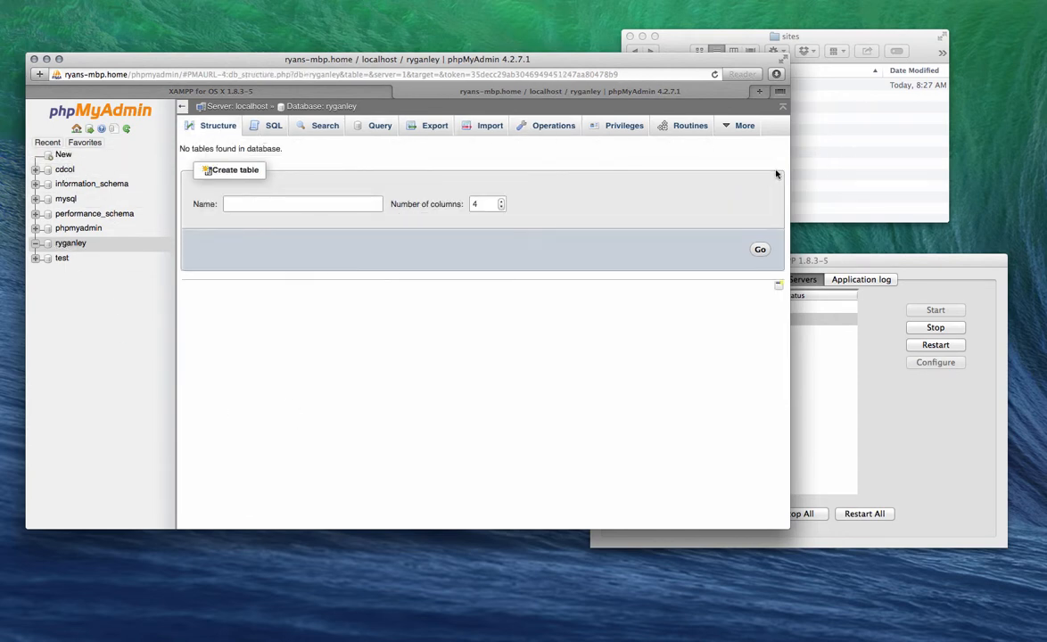
{"action": "left_click_drag", "start_coordinate": [791, 166], "coordinate": [553, 165]}
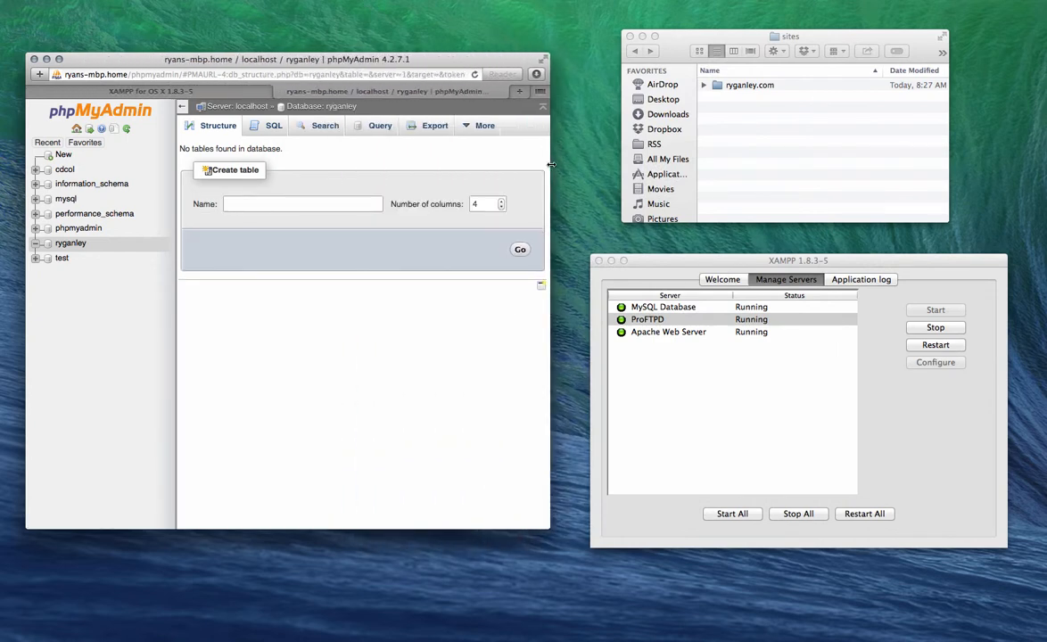
{"action": "left_click", "coordinate": [764, 164]}
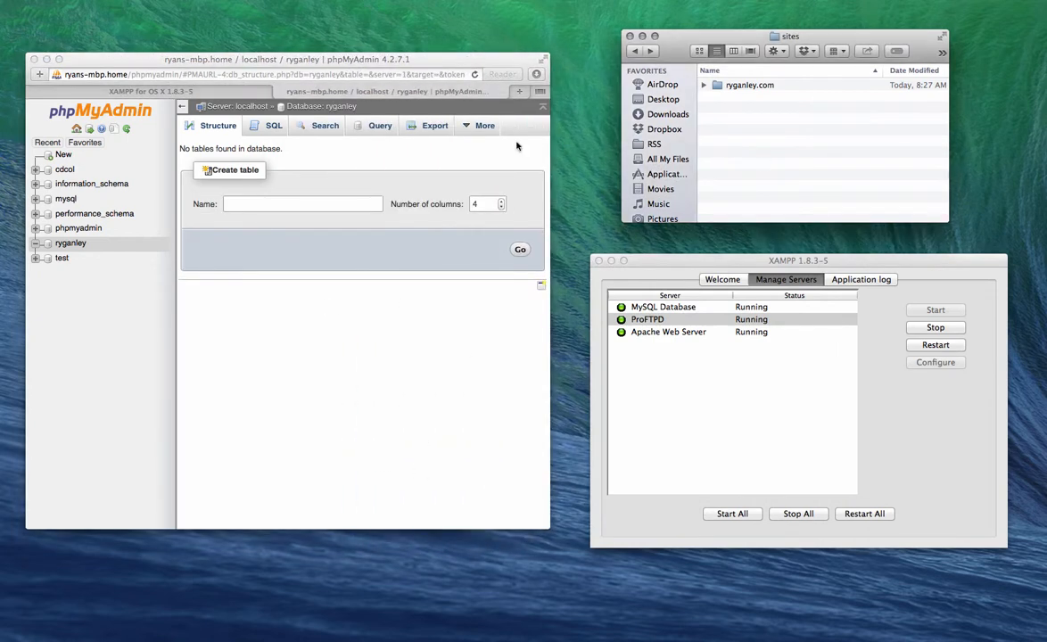
{"action": "left_click", "coordinate": [523, 92]}
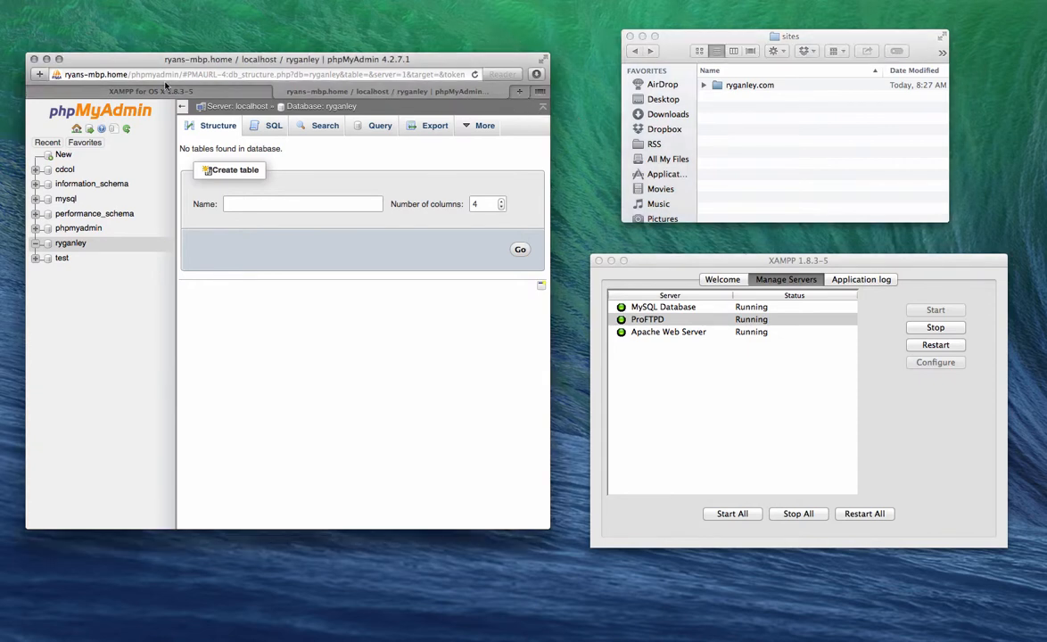
{"action": "left_click", "coordinate": [521, 92]}
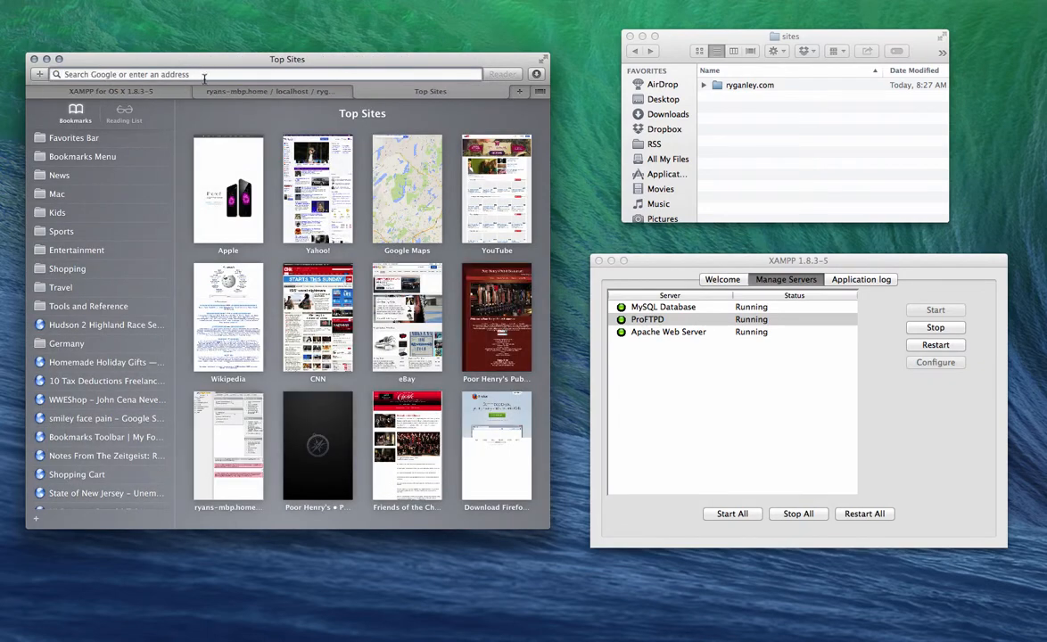
Step: Load localhost/sites/ryganley.com in the browser, listing the package zip and installer.php
{"action": "type", "text": "local"}
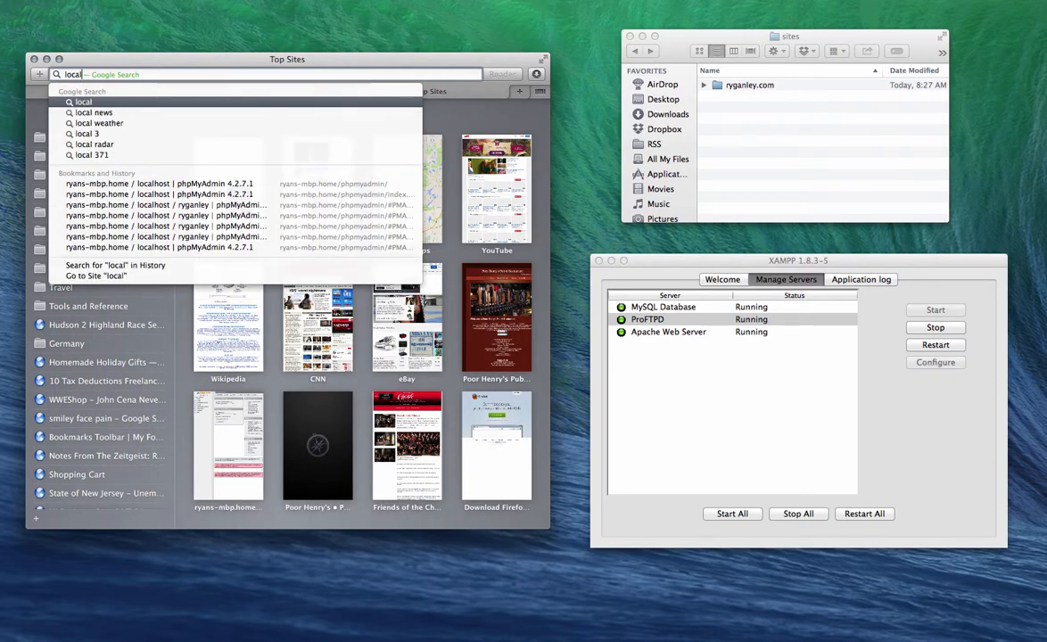
{"action": "type", "text": "host"}
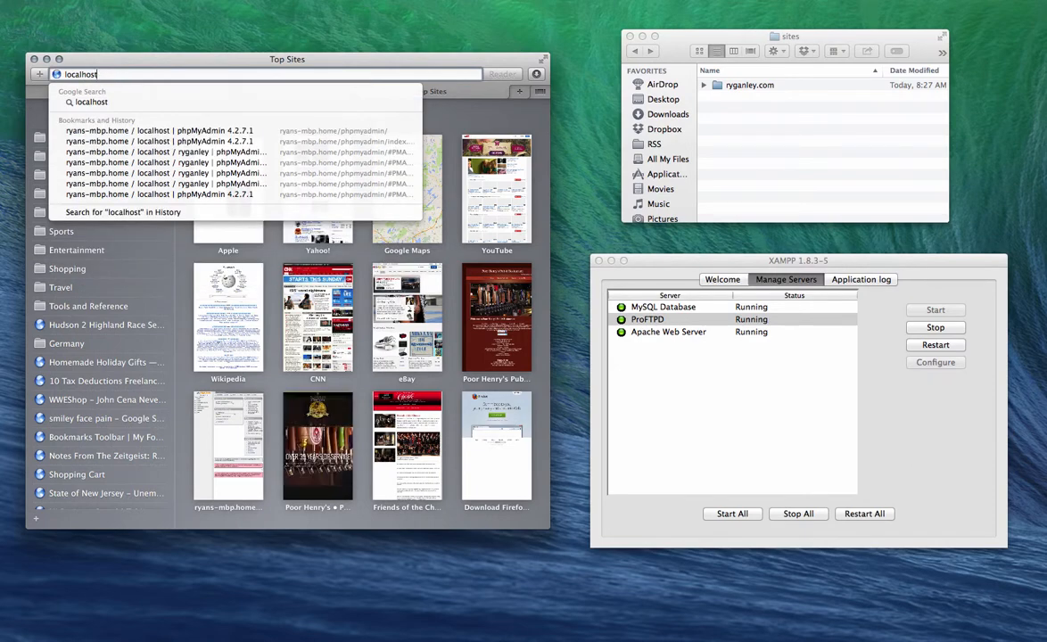
{"action": "type", "text": "/"}
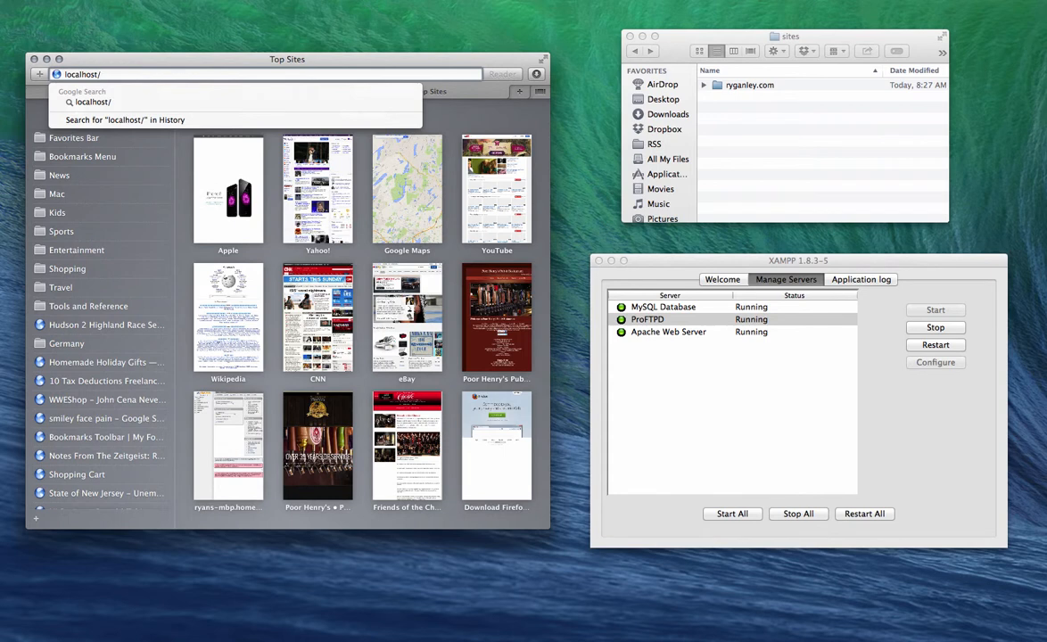
{"action": "type", "text": "sites"}
{"action": "left_click", "coordinate": [644, 51]}
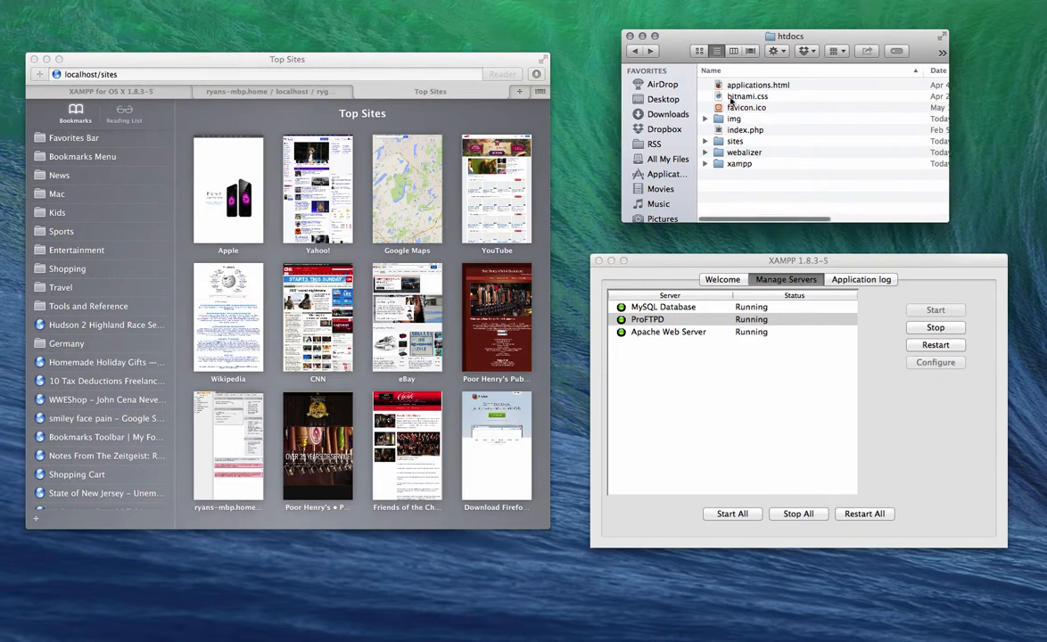
{"action": "left_click", "coordinate": [139, 74]}
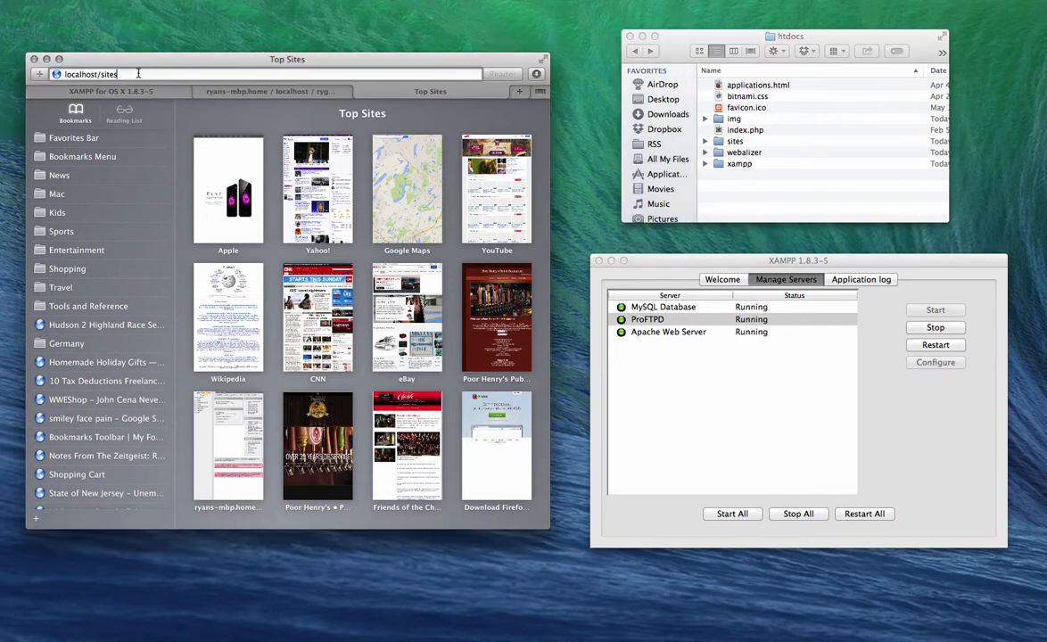
{"action": "type", "text": "/ryganley.com"}
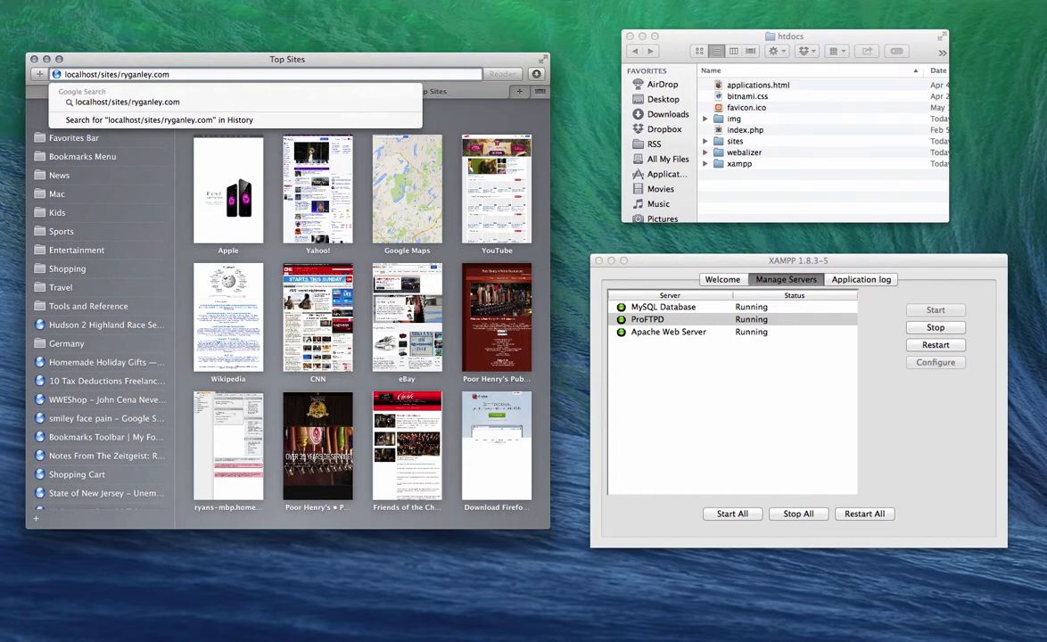
{"action": "key", "text": "Return"}
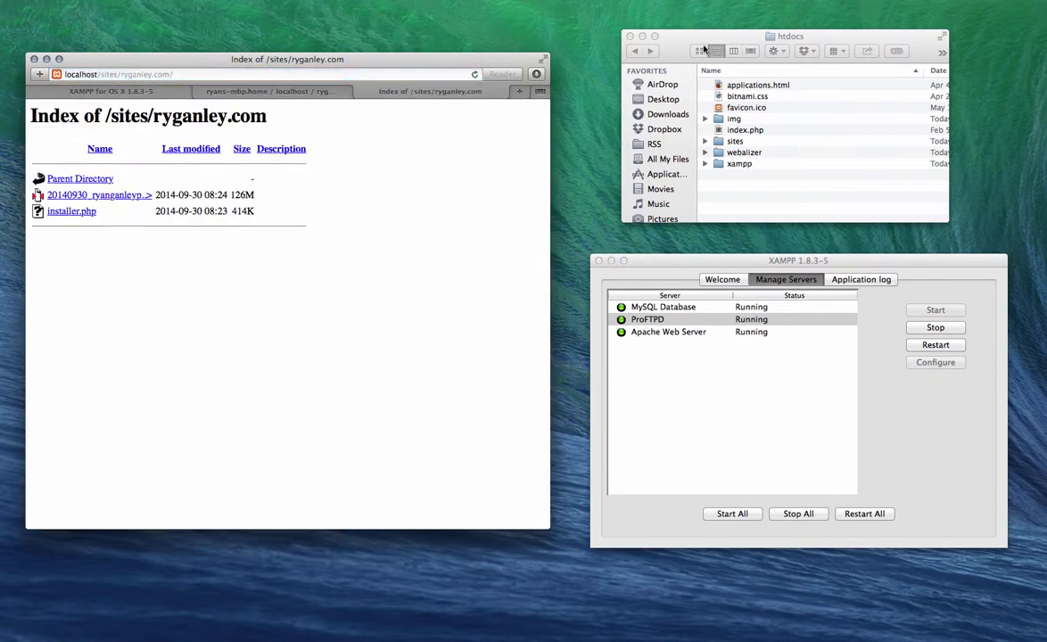
Step: Open the sites > ryganley.com folder in Finder to view the copied files
{"action": "double_click", "coordinate": [733, 141]}
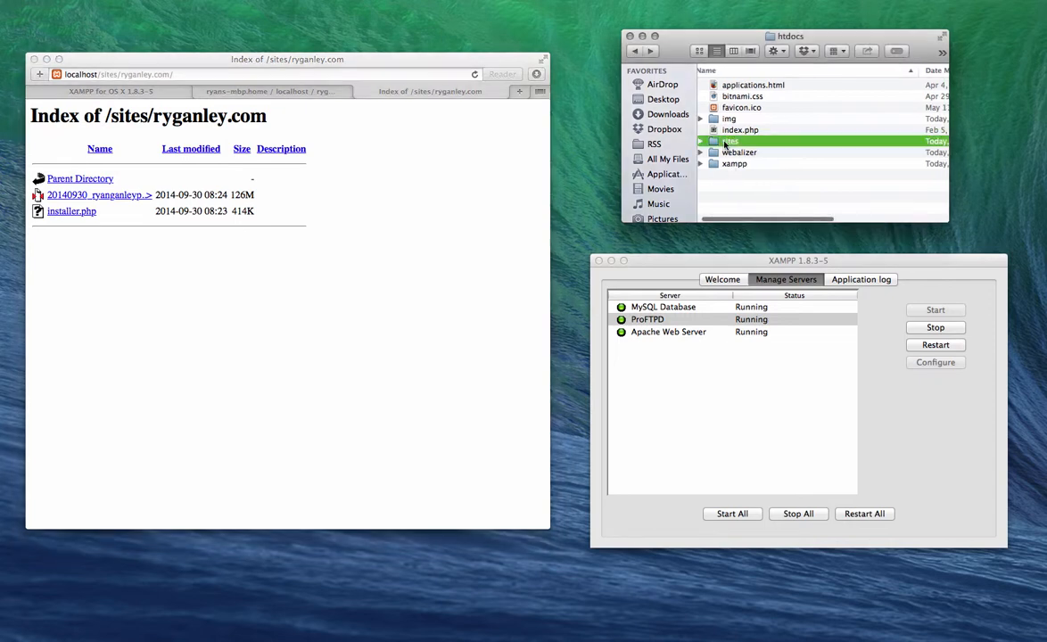
{"action": "left_click", "coordinate": [729, 85]}
{"action": "double_click", "coordinate": [728, 85]}
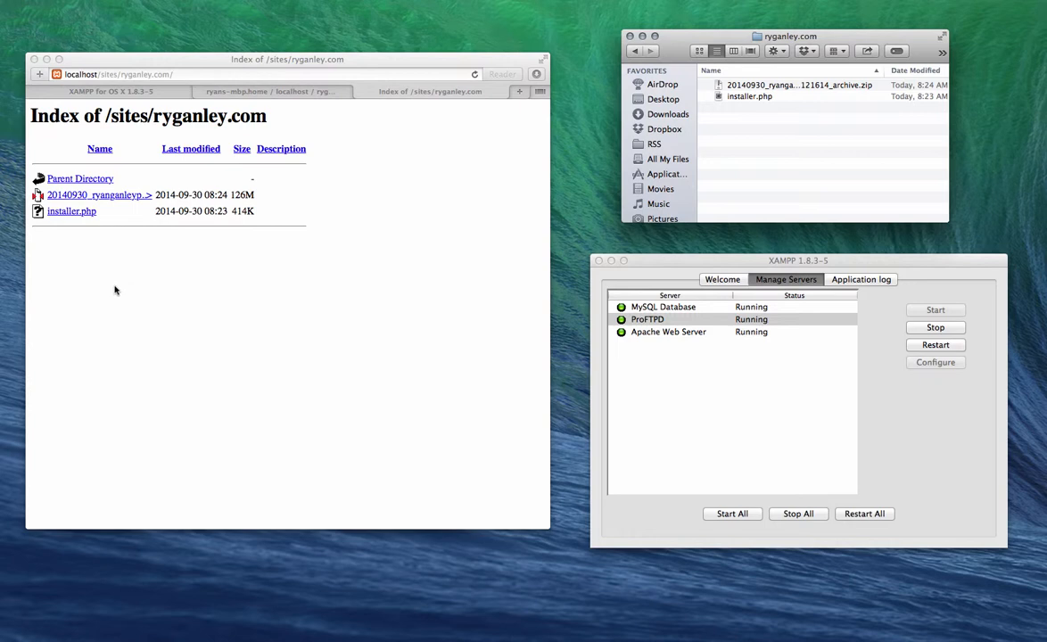
{"action": "left_click", "coordinate": [77, 215]}
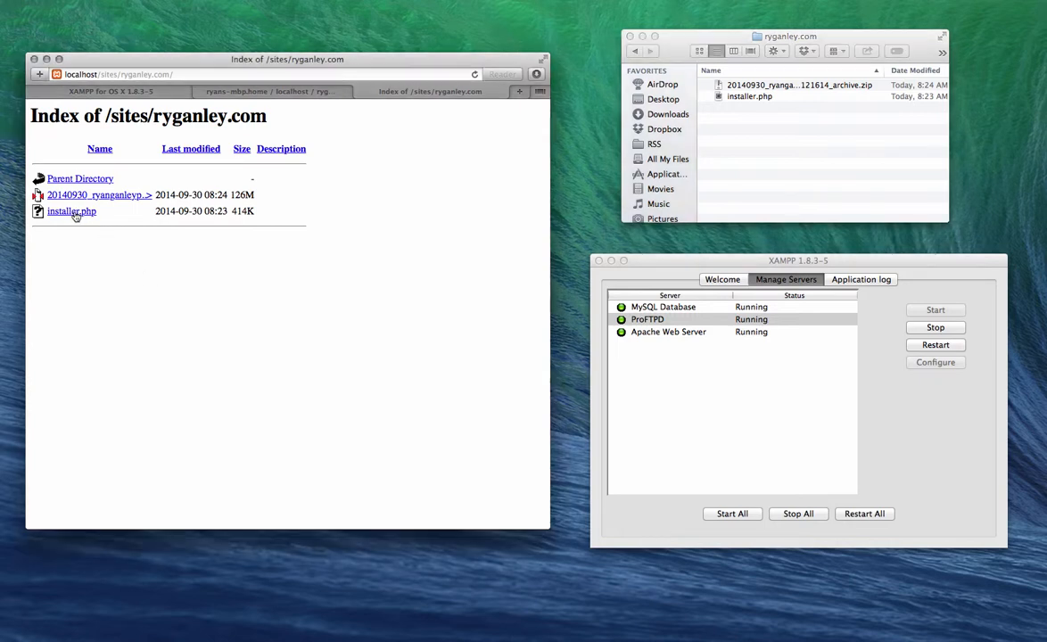
Step: Launch the Duplicator installer and verify the database name in phpMyAdmin
{"action": "left_click", "coordinate": [75, 216]}
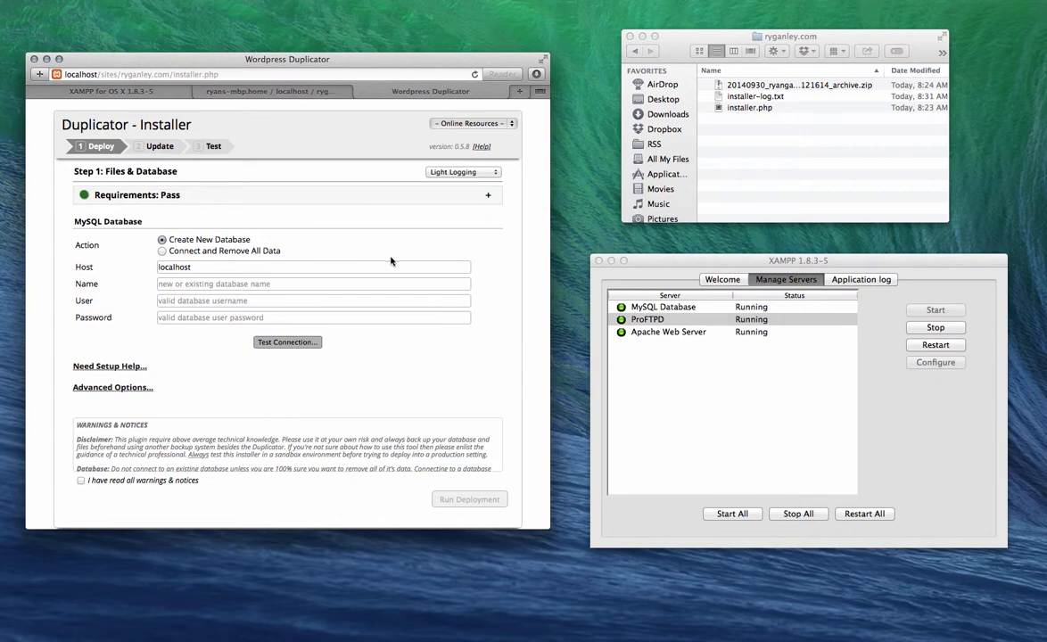
{"action": "left_click", "coordinate": [178, 286]}
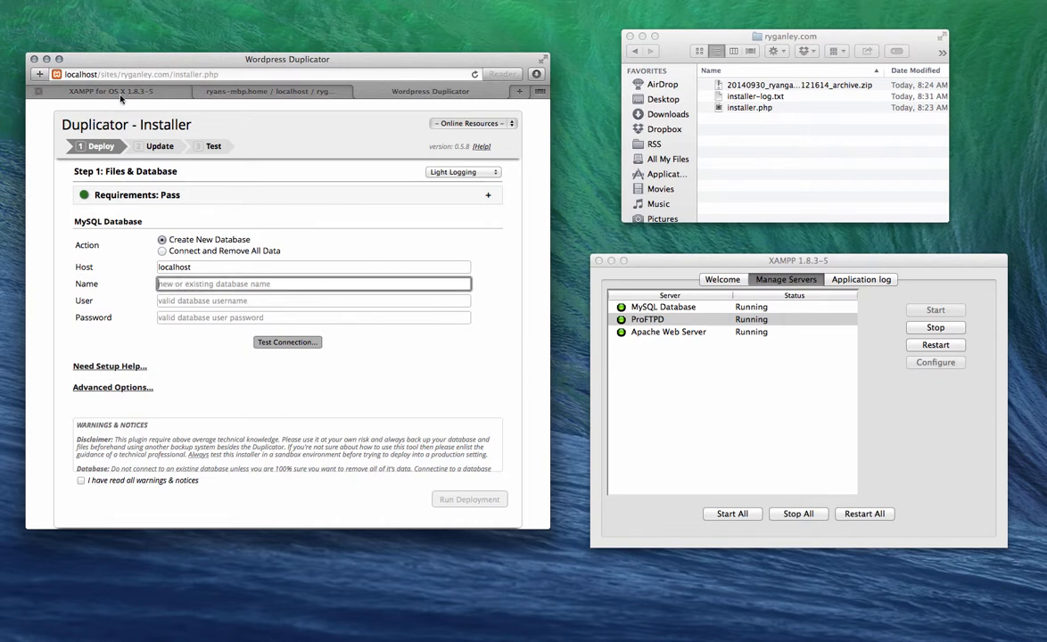
{"action": "left_click", "coordinate": [247, 93]}
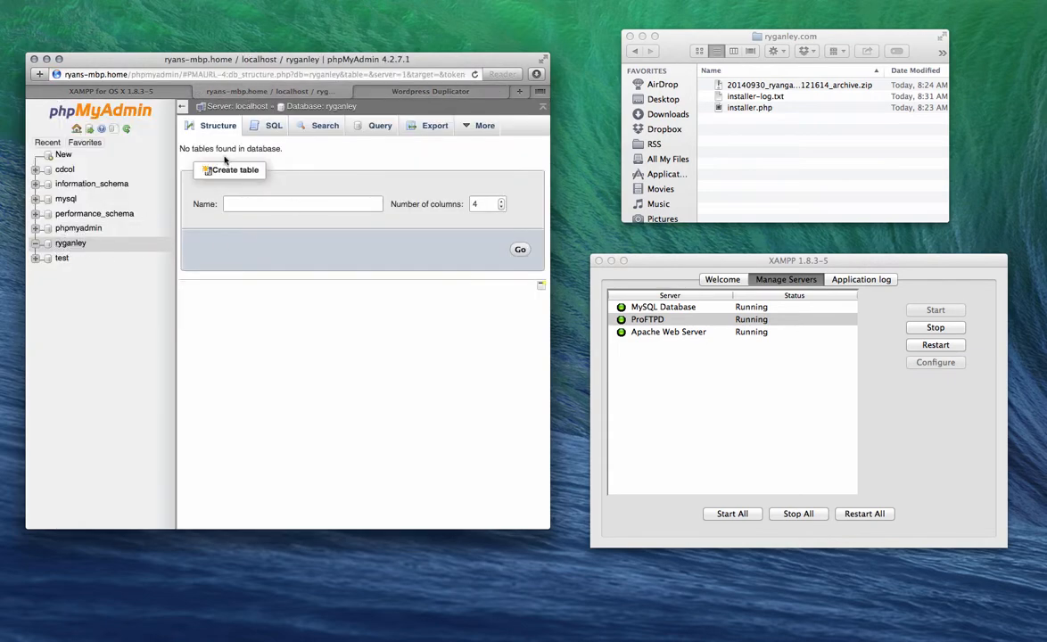
{"action": "left_click", "coordinate": [406, 92]}
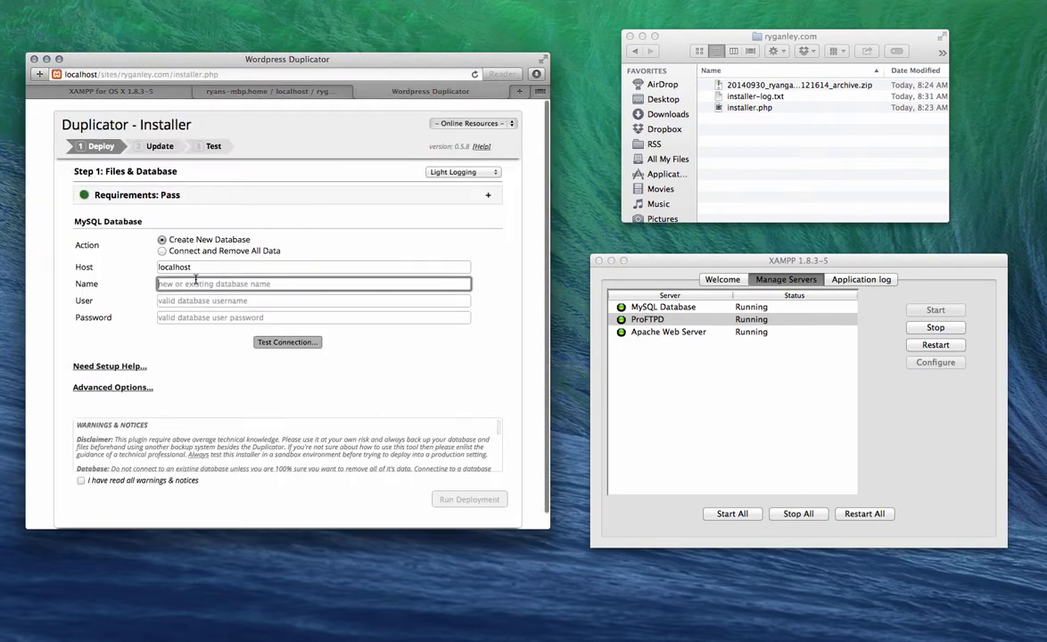
Step: Enter database name ryganley and user root, then test the connection successfully
{"action": "type", "text": "ryganley"}
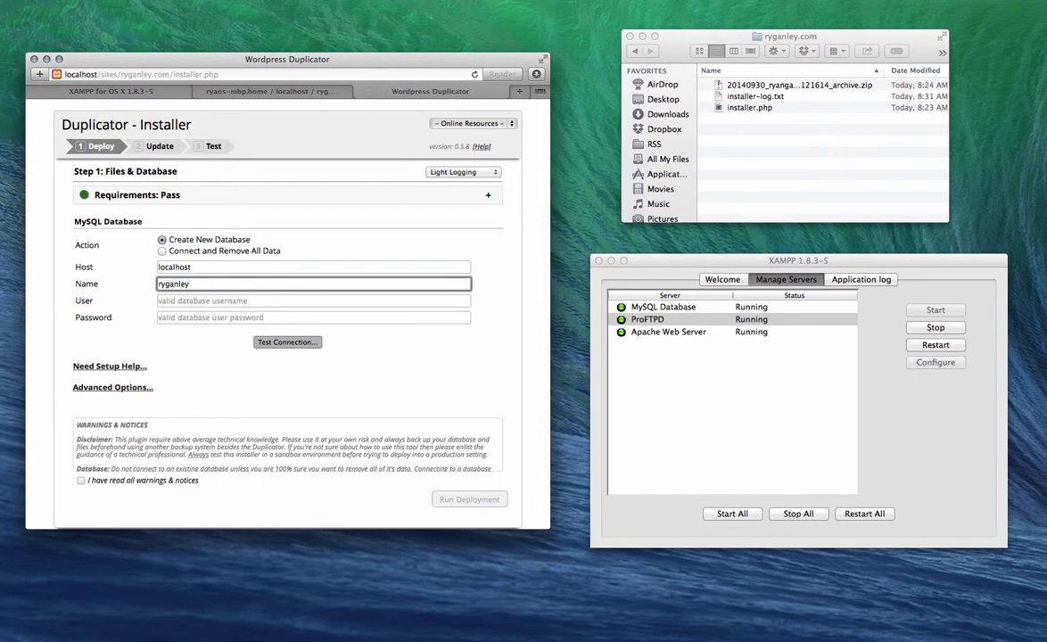
{"action": "key", "text": "Tab"}
{"action": "type", "text": "roo"}
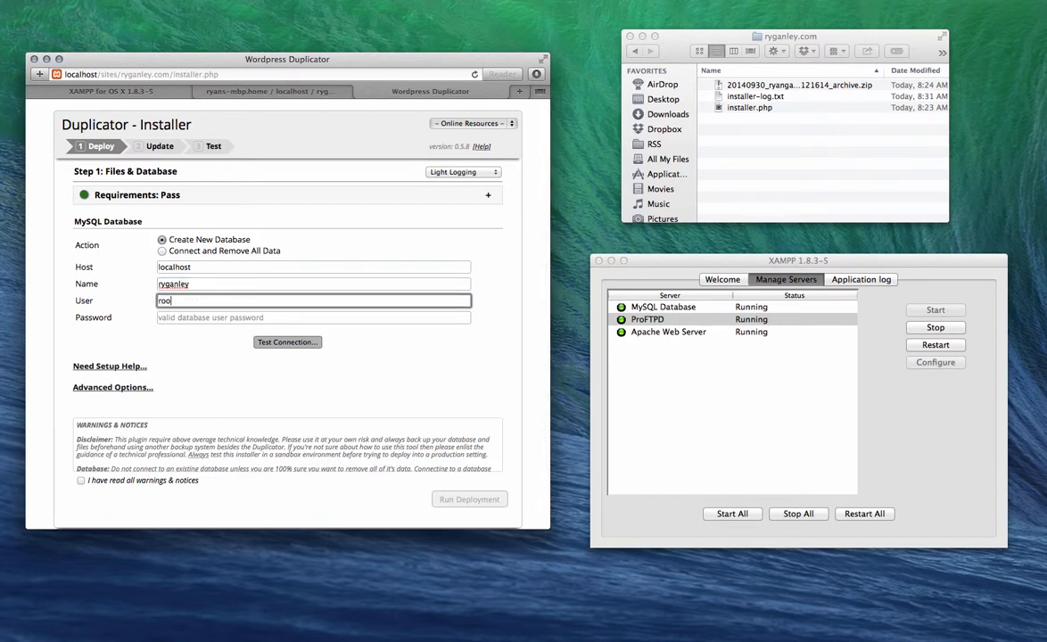
{"action": "left_click", "coordinate": [284, 341]}
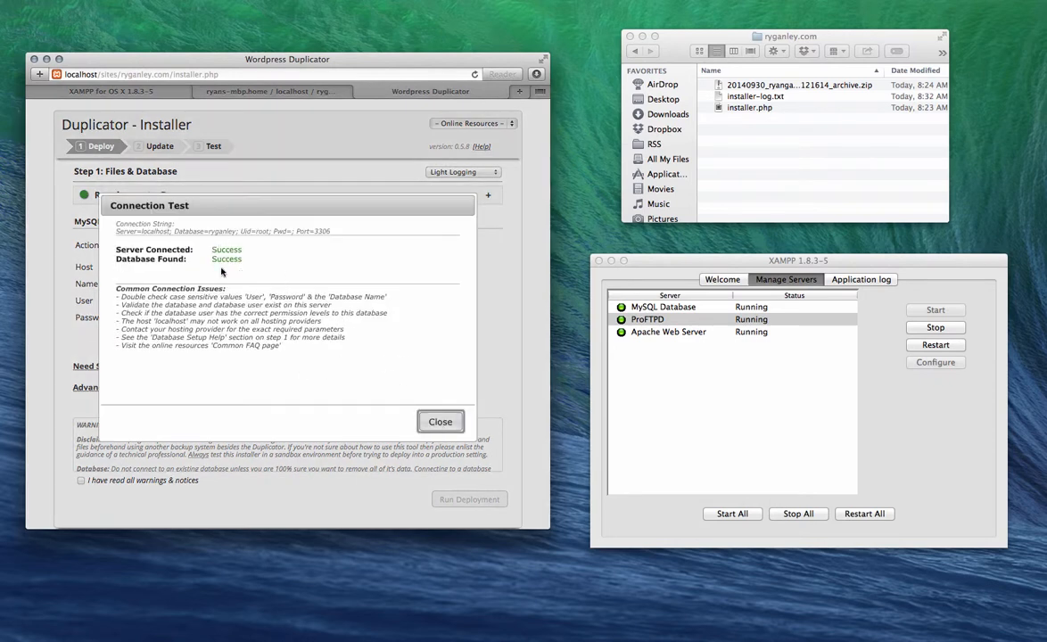
{"action": "left_click", "coordinate": [437, 422]}
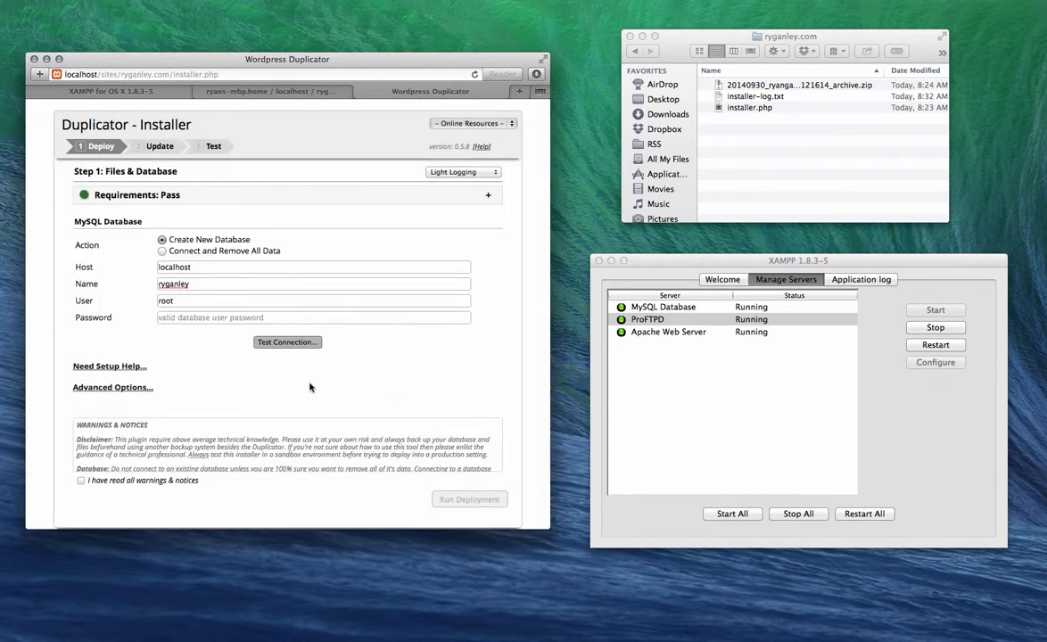
{"action": "scroll", "coordinate": [223, 407], "scroll_direction": "down", "scroll_amount": 1}
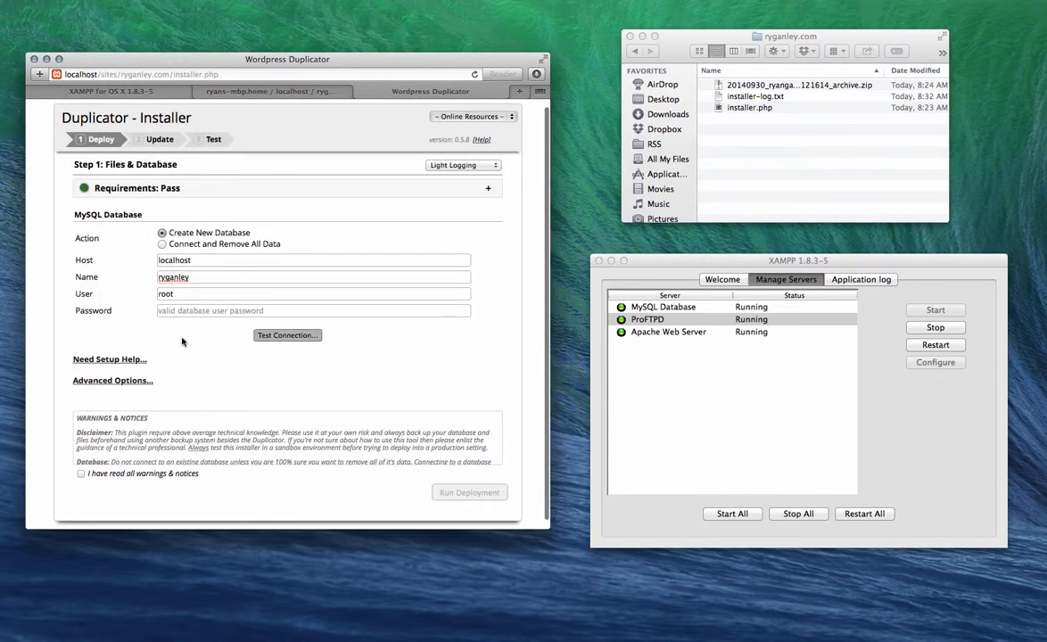
Step: Acknowledge the warnings and run deployment, confirming the database settings to extract the site files
{"action": "left_click", "coordinate": [79, 474]}
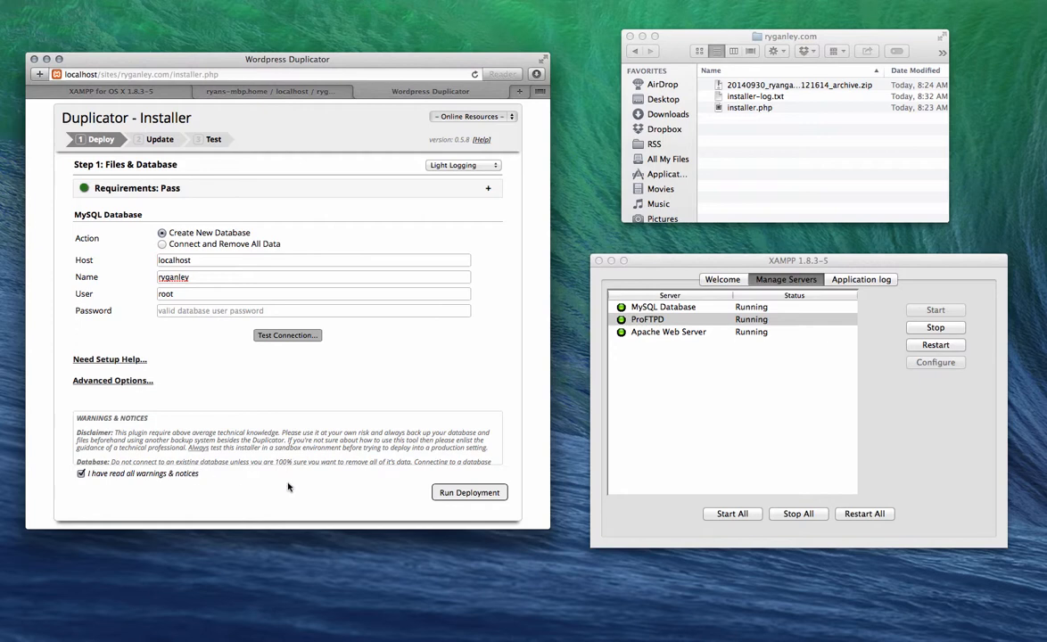
{"action": "left_click", "coordinate": [470, 494]}
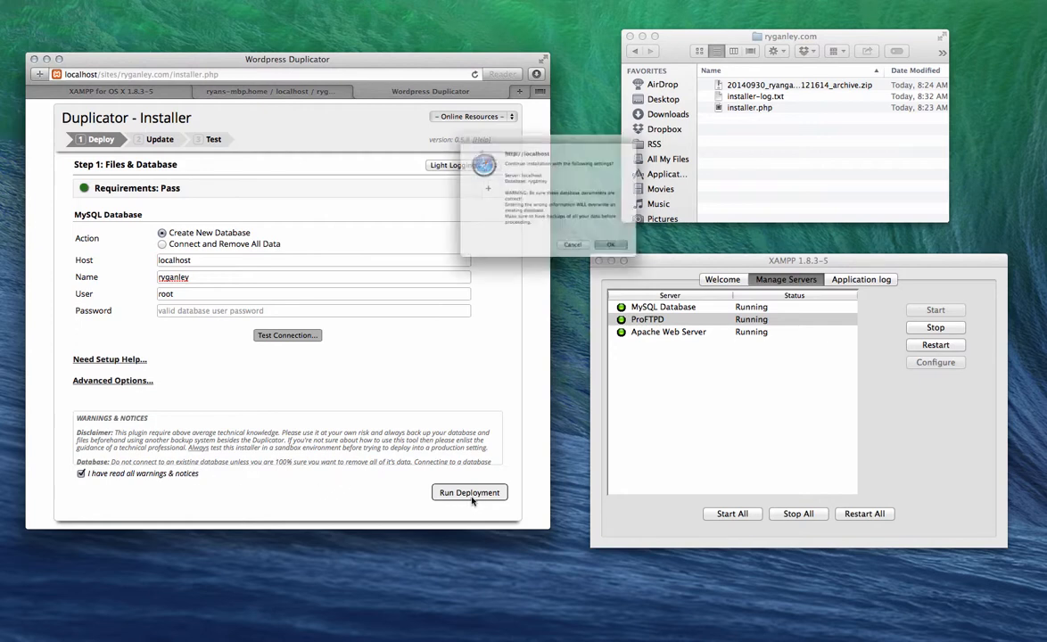
{"action": "left_click", "coordinate": [641, 269]}
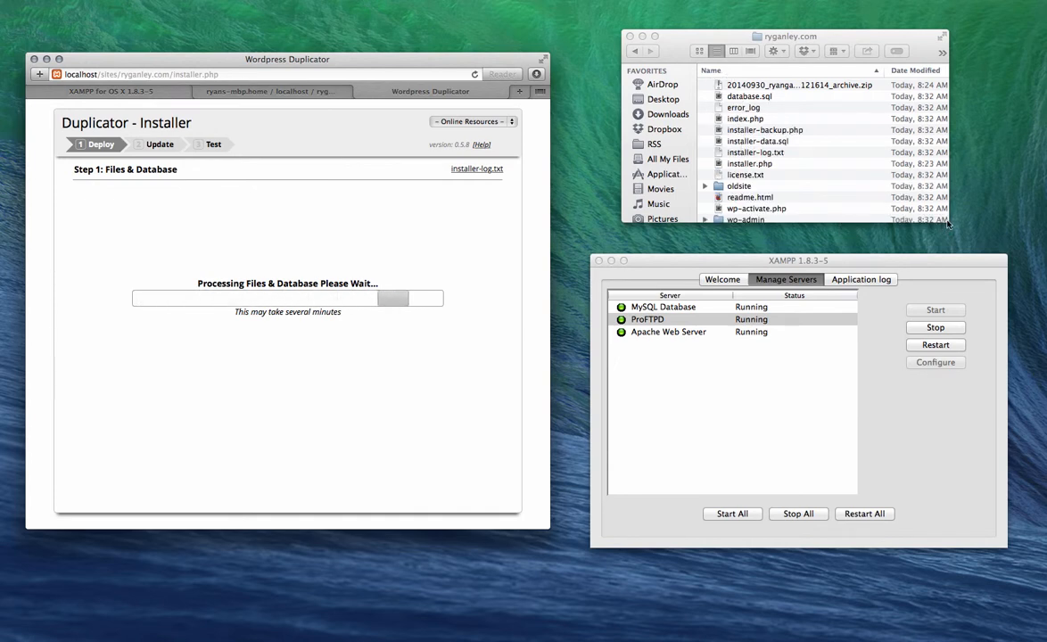
{"action": "left_click_drag", "start_coordinate": [947, 221], "coordinate": [988, 479]}
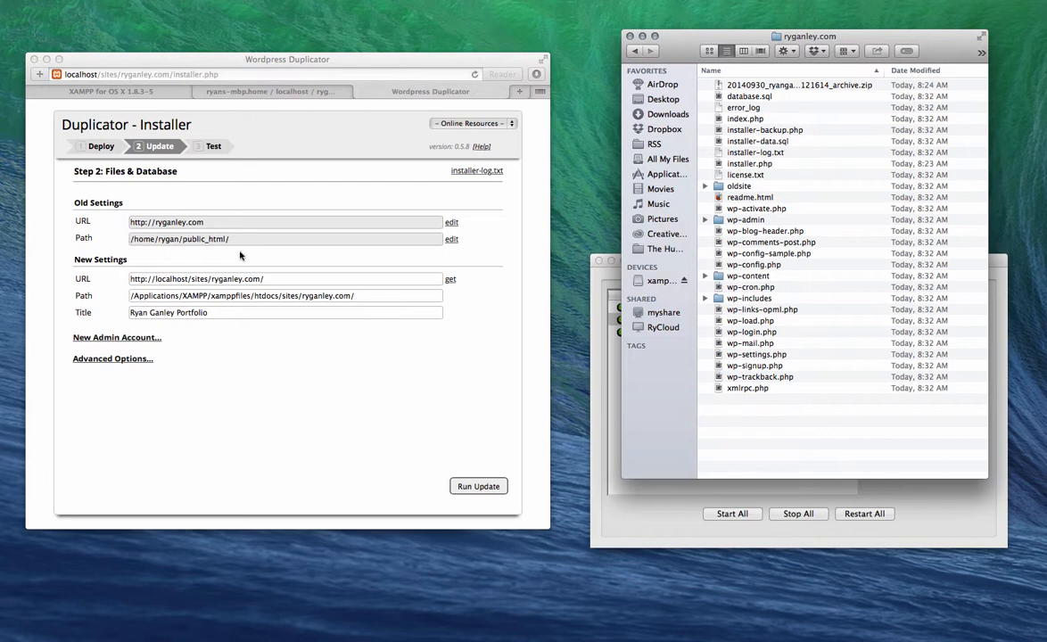
Step: Create a new admin account, entering a username and an account password
{"action": "left_click", "coordinate": [116, 340]}
{"action": "left_click", "coordinate": [117, 339]}
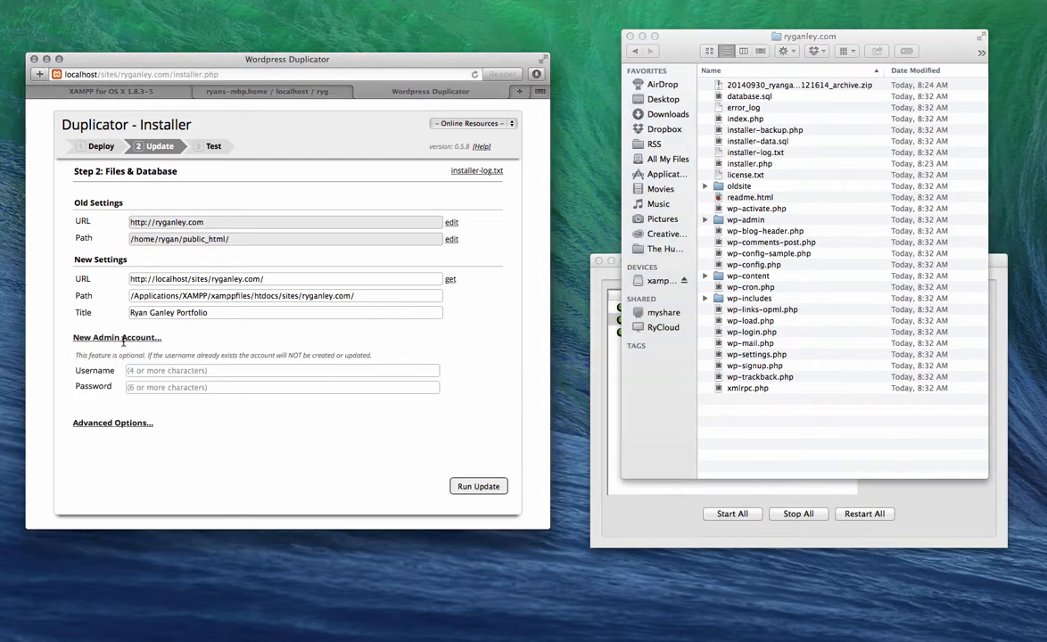
{"action": "left_click", "coordinate": [167, 374]}
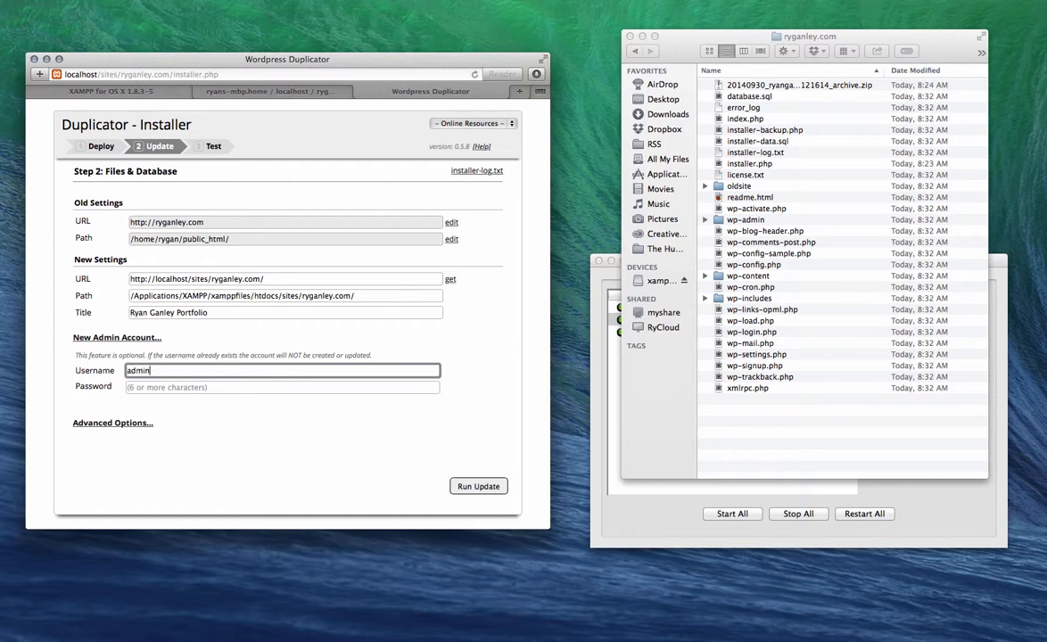
{"action": "key", "text": "Tab"}
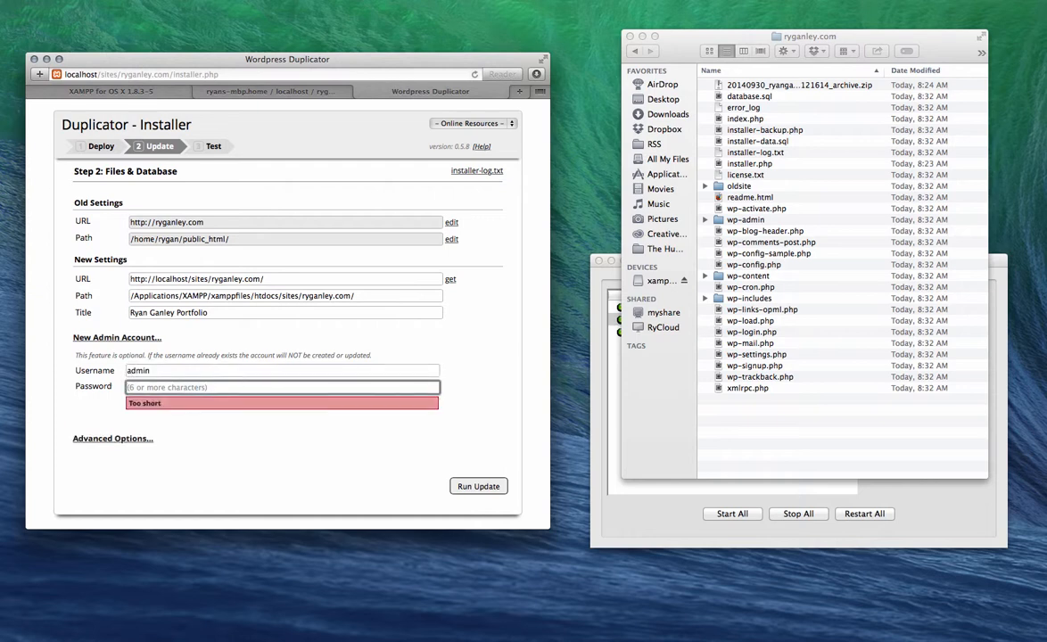
{"action": "key", "text": "BackSpace"}
{"action": "key", "text": "BackSpace"}
{"action": "key", "text": "BackSpace"}
{"action": "key", "text": "BackSpace"}
Step: Run the update to apply the localhost URL and path, reaching Step 3: Test Site
{"action": "scroll", "coordinate": [205, 428], "scroll_direction": "down", "scroll_amount": 1}
{"action": "left_click_drag", "start_coordinate": [170, 384], "coordinate": [129, 382]}
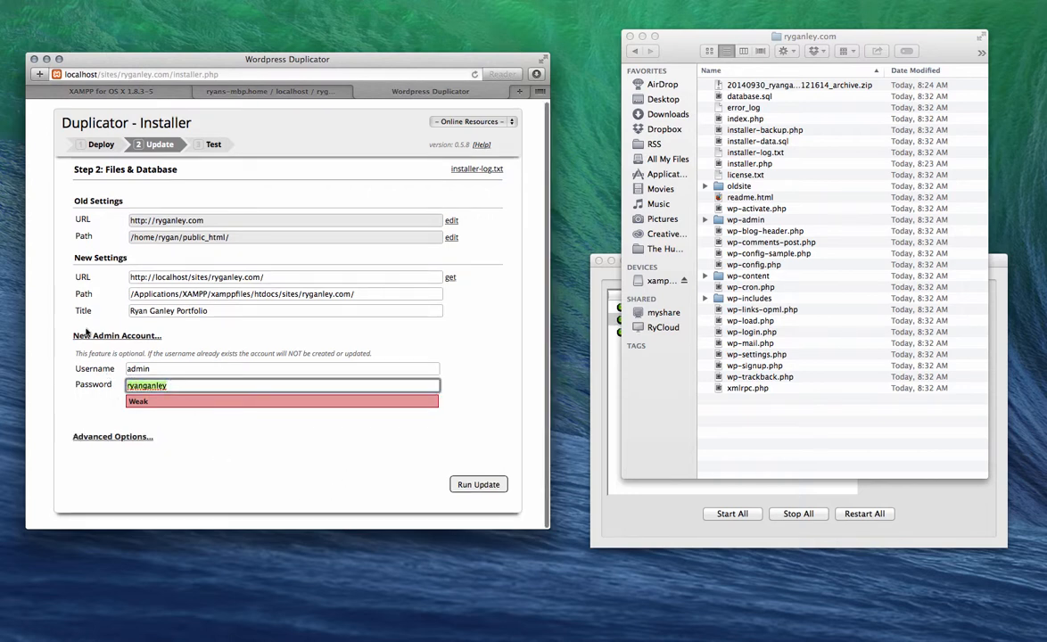
{"action": "left_click", "coordinate": [478, 484]}
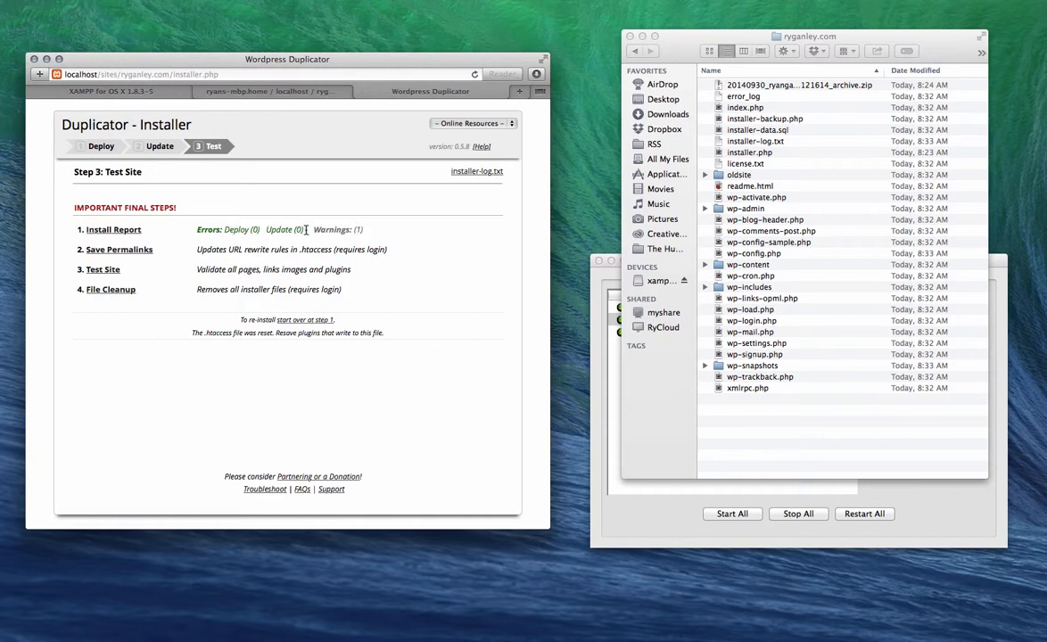
Step: Open the migrated site at localhost/sites/ryganley.com in Safari and enlarge its window
{"action": "left_click", "coordinate": [105, 270]}
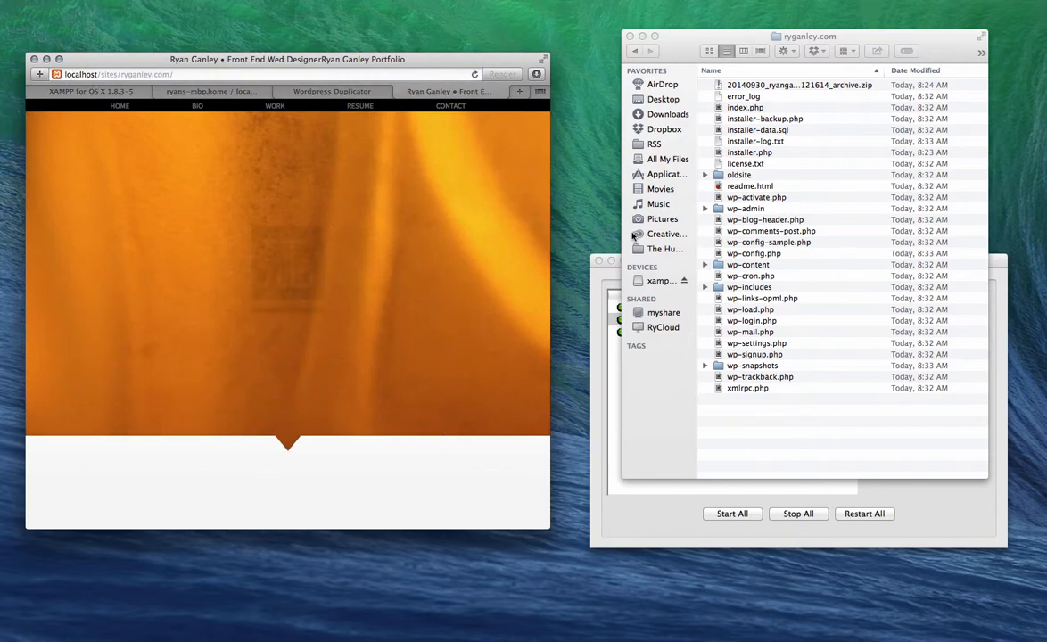
{"action": "left_click_drag", "start_coordinate": [32, 56], "coordinate": [37, 20]}
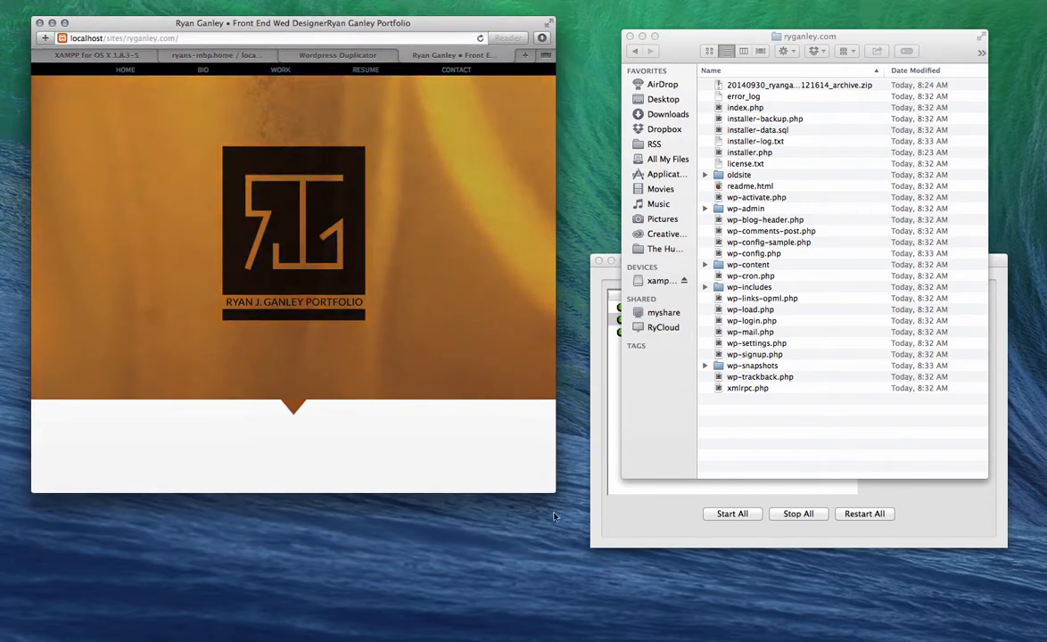
{"action": "left_click_drag", "start_coordinate": [554, 491], "coordinate": [990, 616]}
Step: Scroll down through the homepage, resume and Connect sections and back up to confirm they load
{"action": "scroll", "coordinate": [673, 362], "scroll_direction": "down", "scroll_amount": 5}
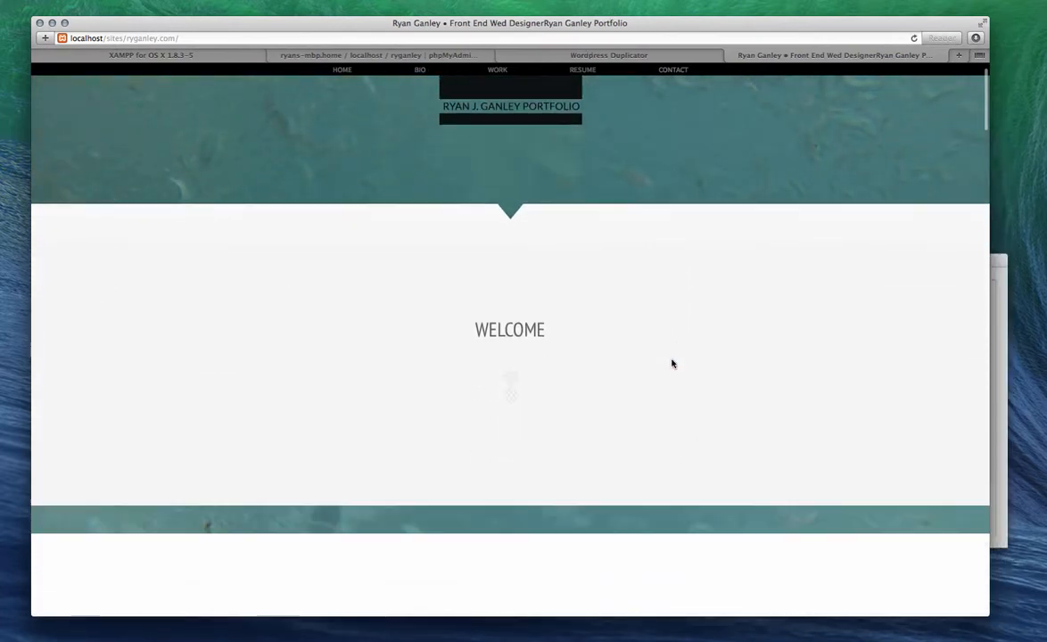
{"action": "scroll", "coordinate": [672, 363], "scroll_direction": "down", "scroll_amount": 3}
{"action": "scroll", "coordinate": [673, 363], "scroll_direction": "down", "scroll_amount": 2}
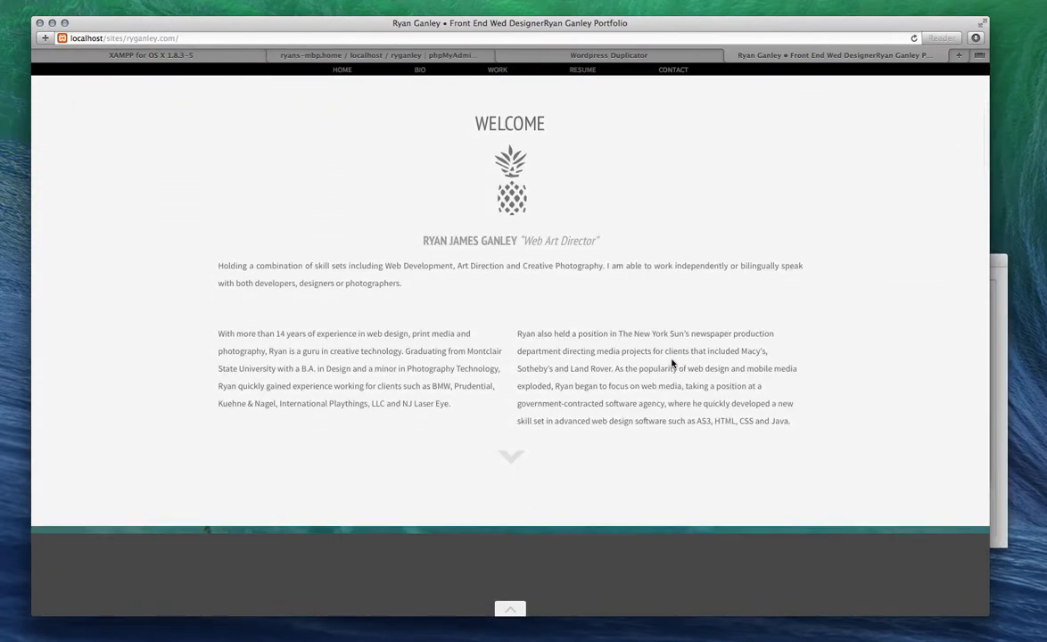
{"action": "scroll", "coordinate": [673, 363], "scroll_direction": "down", "scroll_amount": 12}
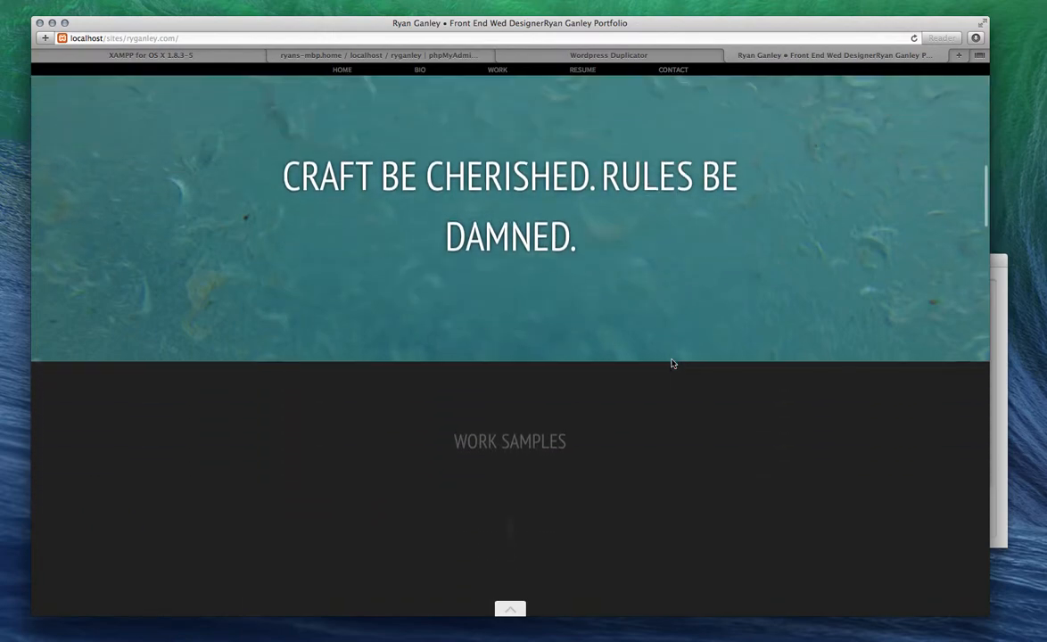
{"action": "scroll", "coordinate": [673, 363], "scroll_direction": "down", "scroll_amount": 9}
{"action": "scroll", "coordinate": [673, 364], "scroll_direction": "up", "scroll_amount": 6}
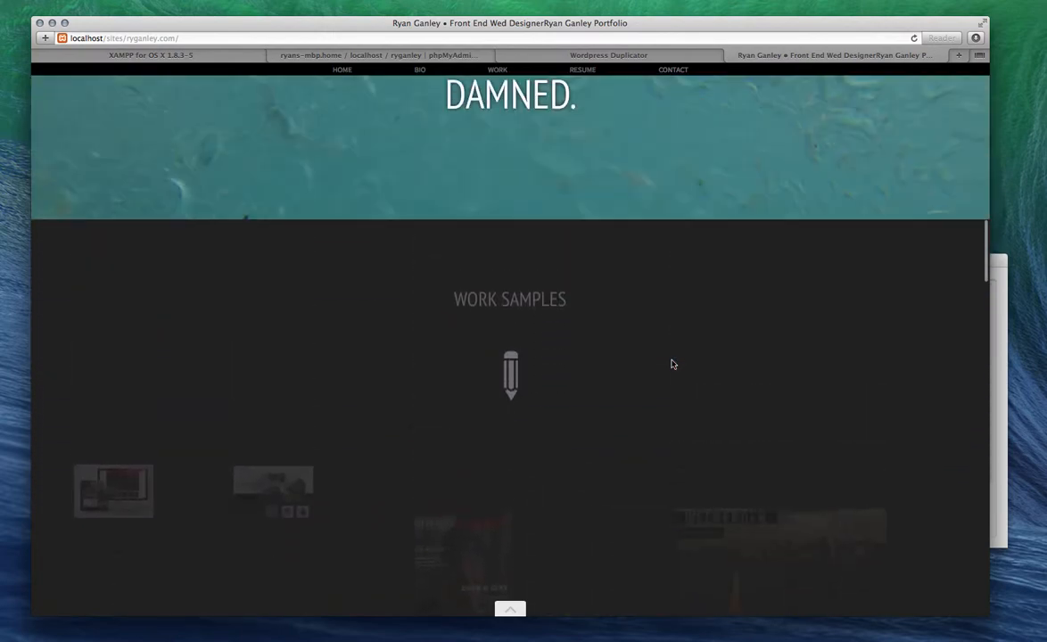
{"action": "scroll", "coordinate": [672, 363], "scroll_direction": "down", "scroll_amount": 18}
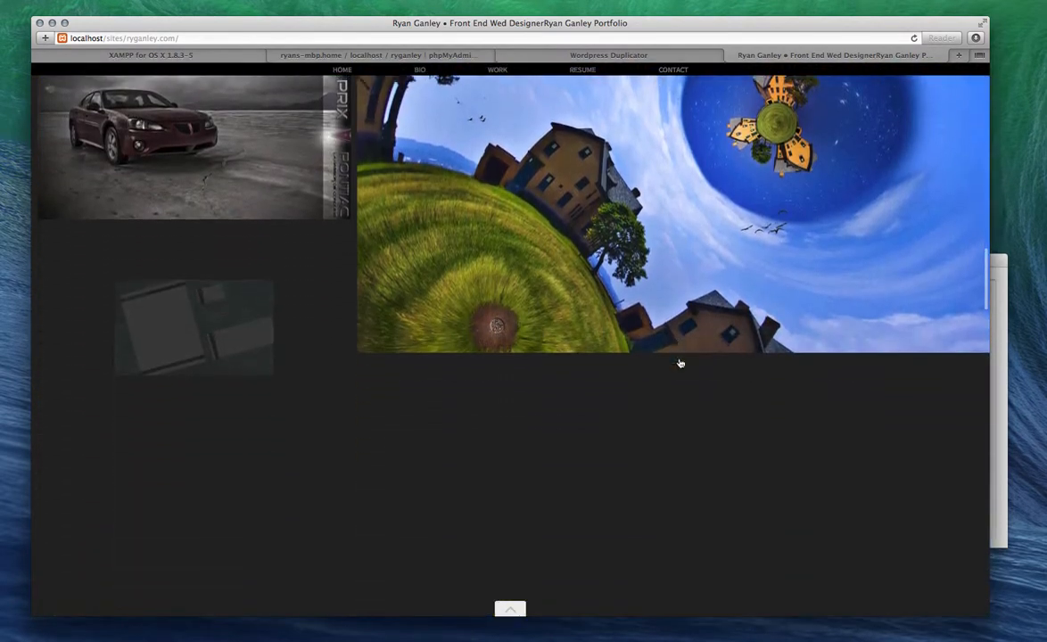
{"action": "scroll", "coordinate": [680, 363], "scroll_direction": "down", "scroll_amount": 15}
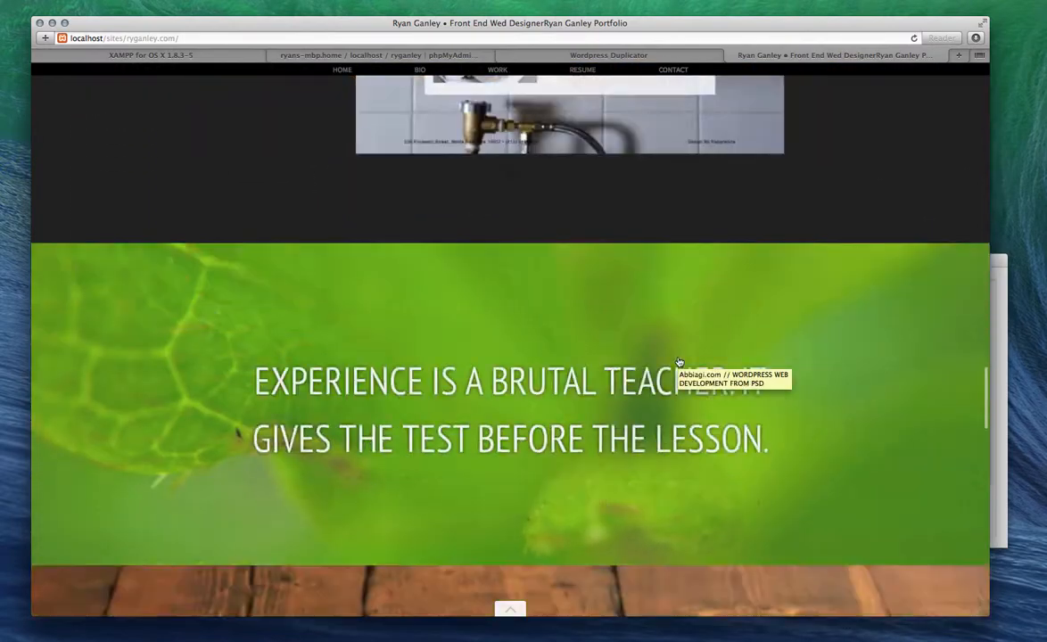
{"action": "scroll", "coordinate": [680, 361], "scroll_direction": "down", "scroll_amount": 15}
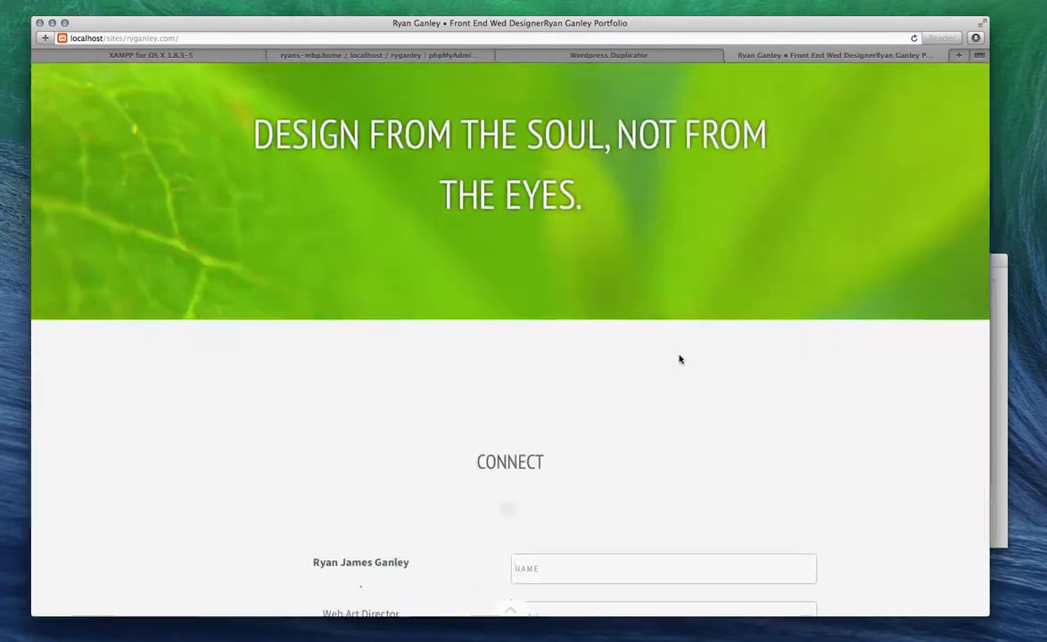
{"action": "scroll", "coordinate": [680, 359], "scroll_direction": "down", "scroll_amount": 5}
{"action": "scroll", "coordinate": [636, 442], "scroll_direction": "up", "scroll_amount": 12}
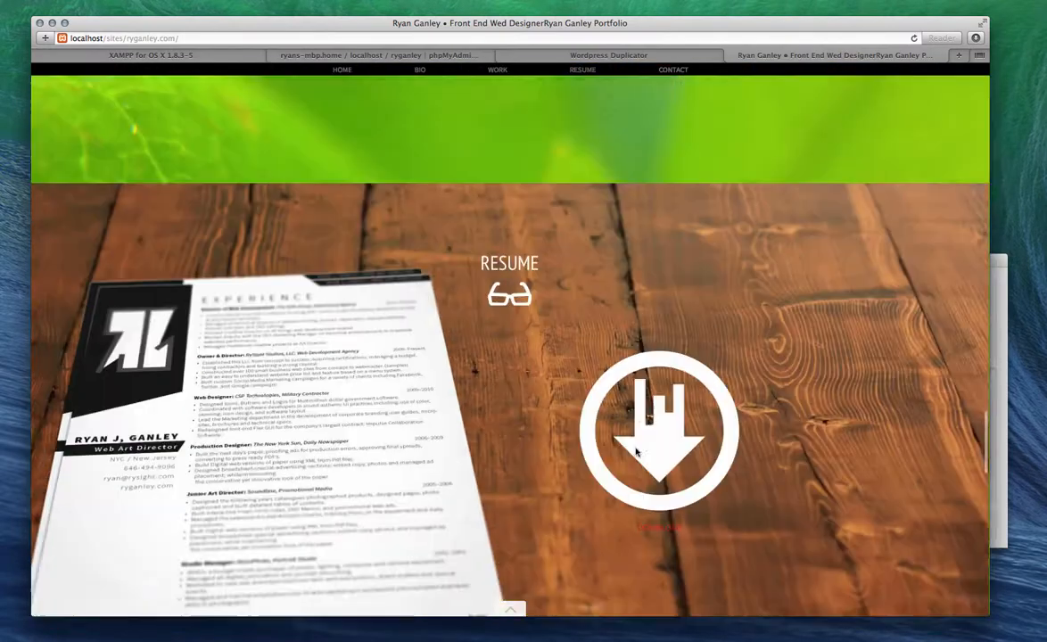
{"action": "scroll", "coordinate": [636, 450], "scroll_direction": "up", "scroll_amount": 15}
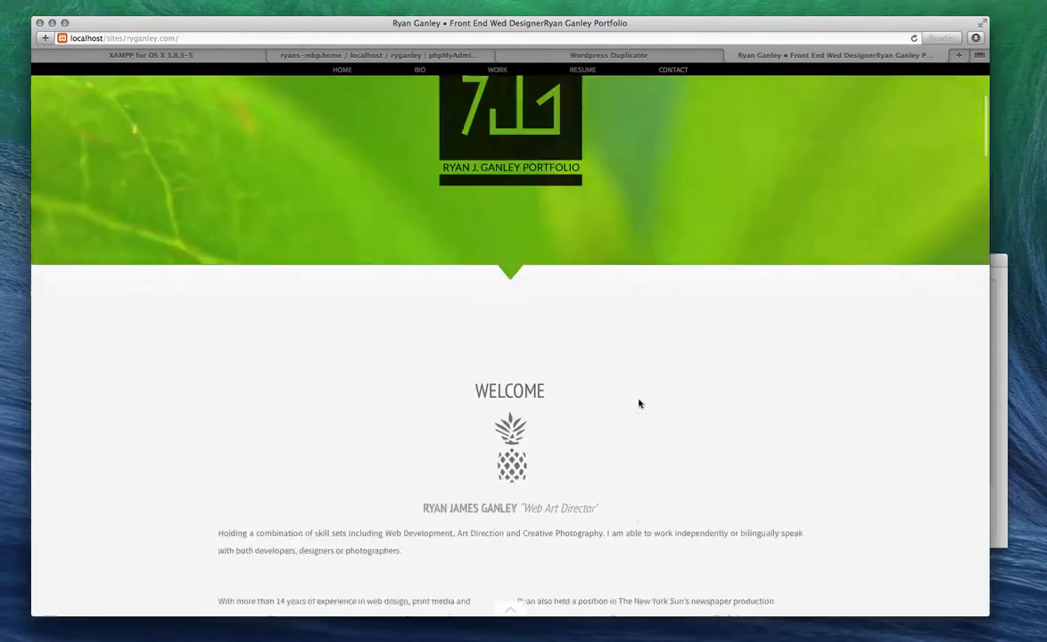
{"action": "scroll", "coordinate": [639, 404], "scroll_direction": "up", "scroll_amount": 3}
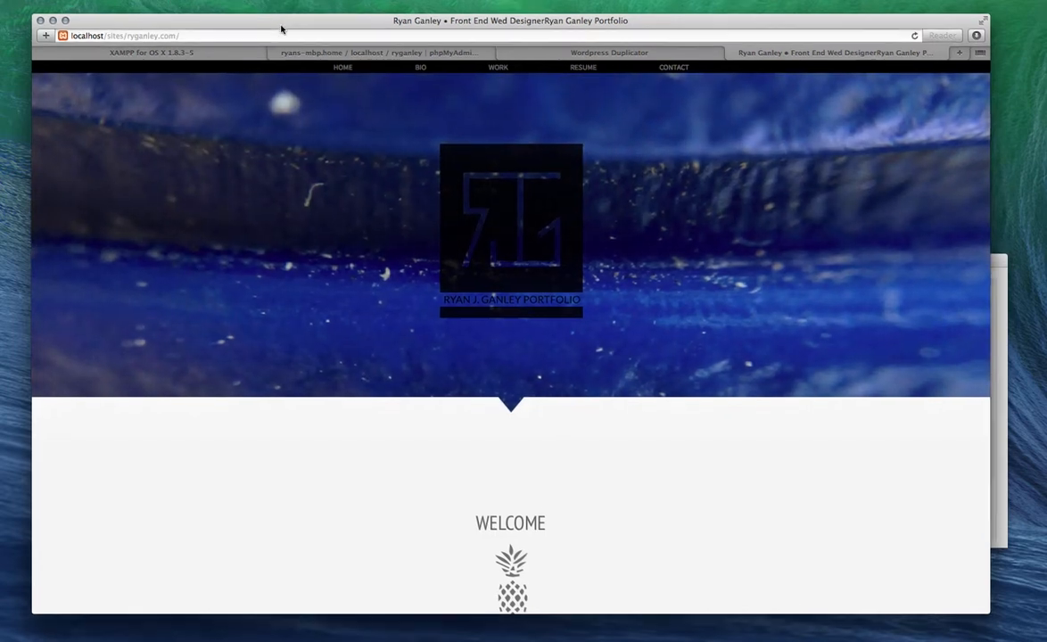
{"action": "left_click_drag", "start_coordinate": [281, 25], "coordinate": [275, 22]}
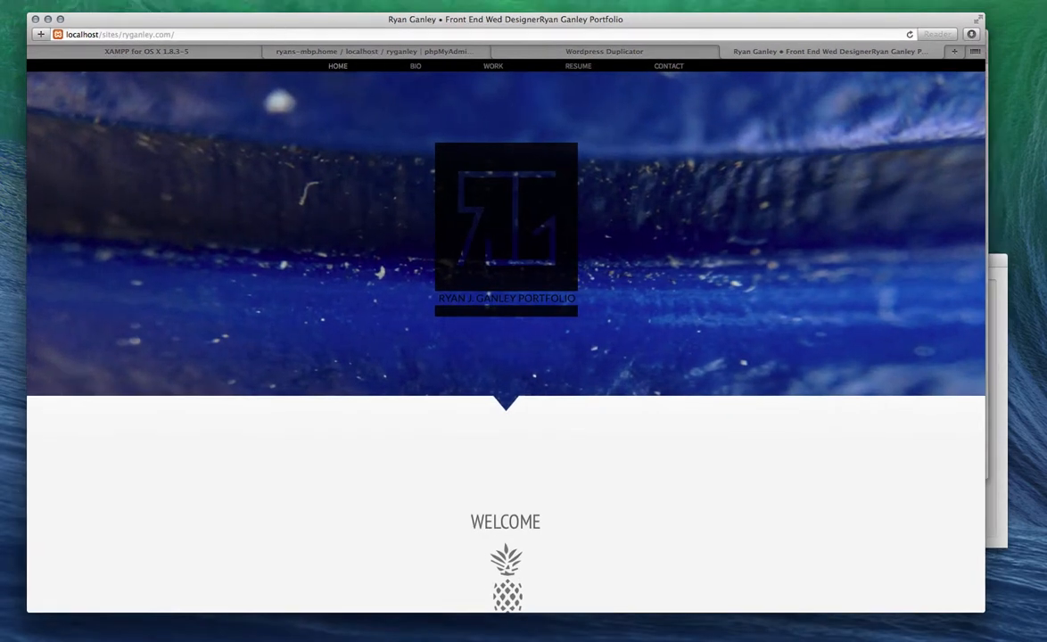
{"action": "left_click", "coordinate": [767, 3]}
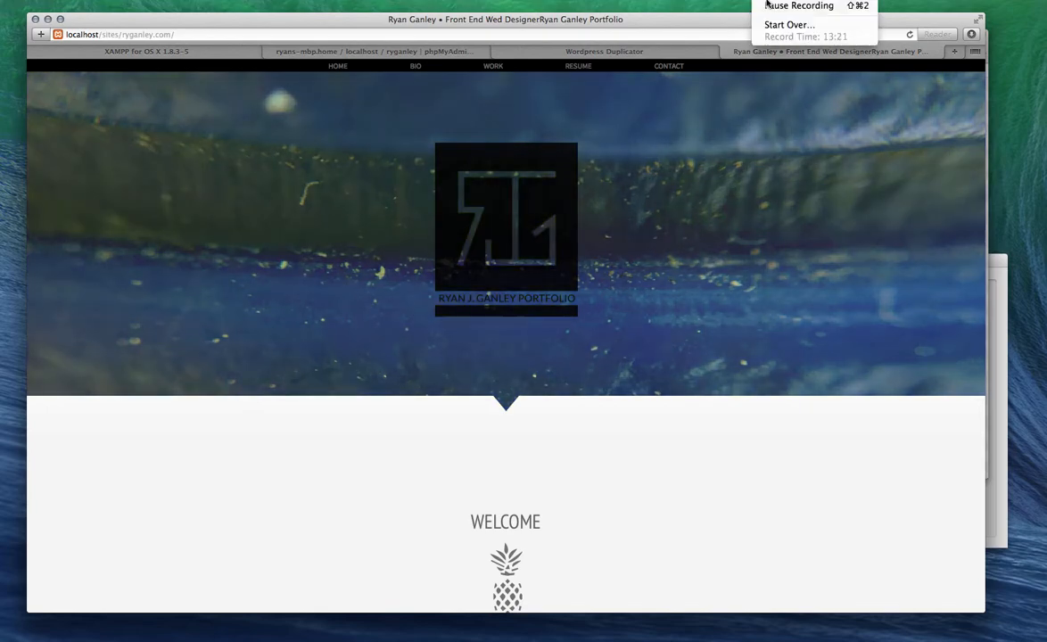